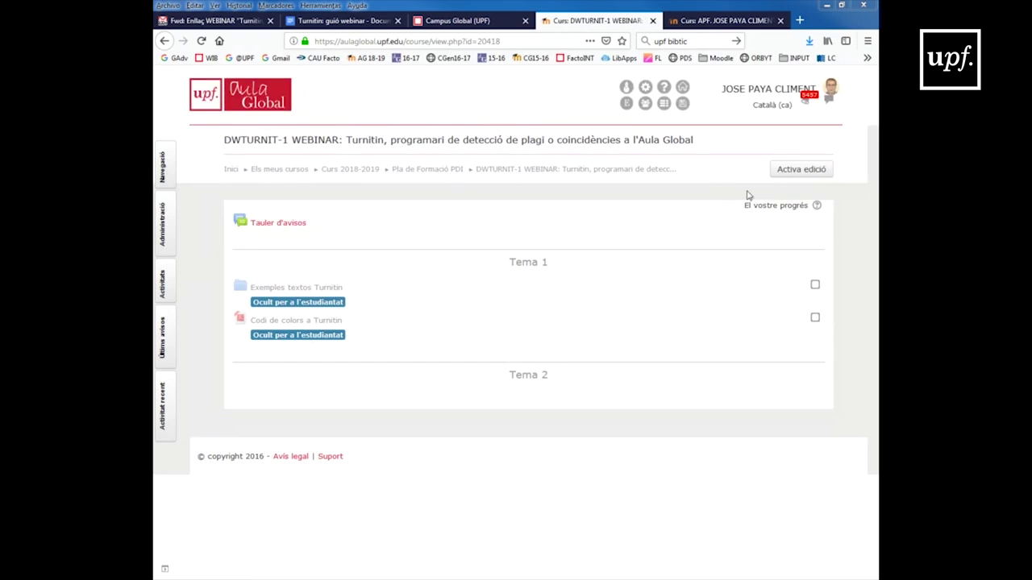
# Step: Turn on editing for the Turnitin webinar course page
pyautogui.click(794, 171)
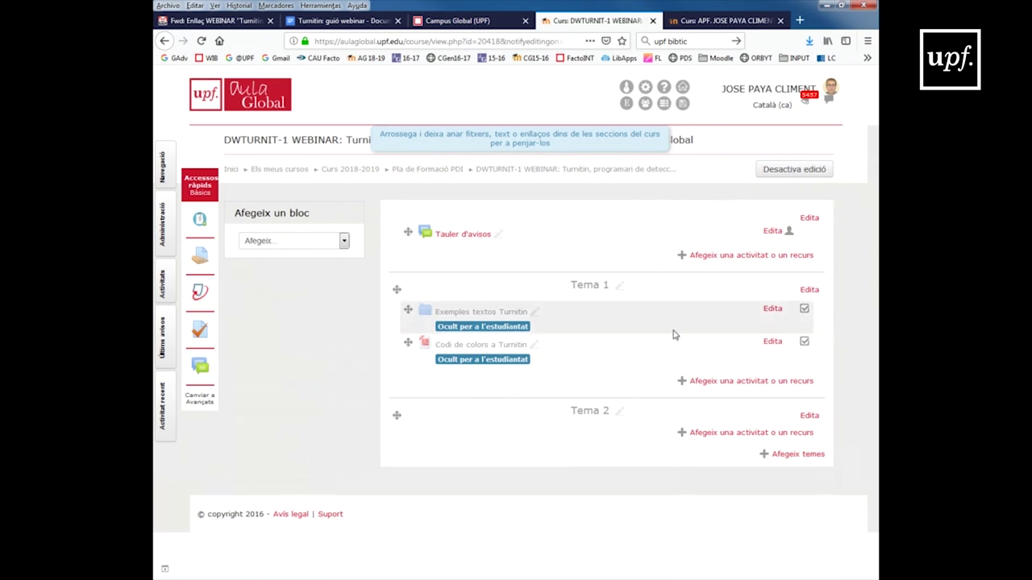
pyautogui.click(718, 382)
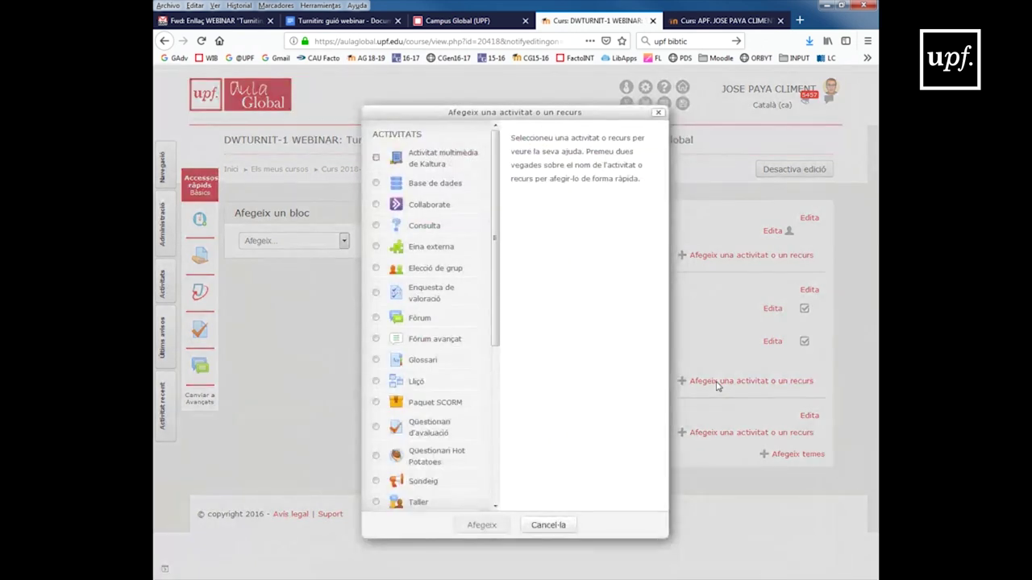
pyautogui.moveTo(497, 260); pyautogui.dragTo(492, 350)
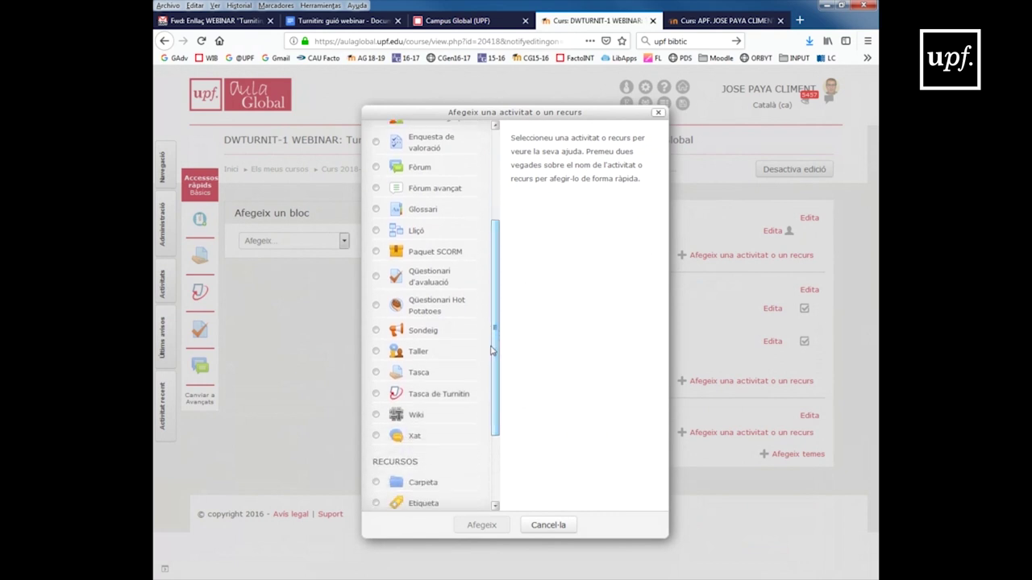
pyautogui.click(376, 395)
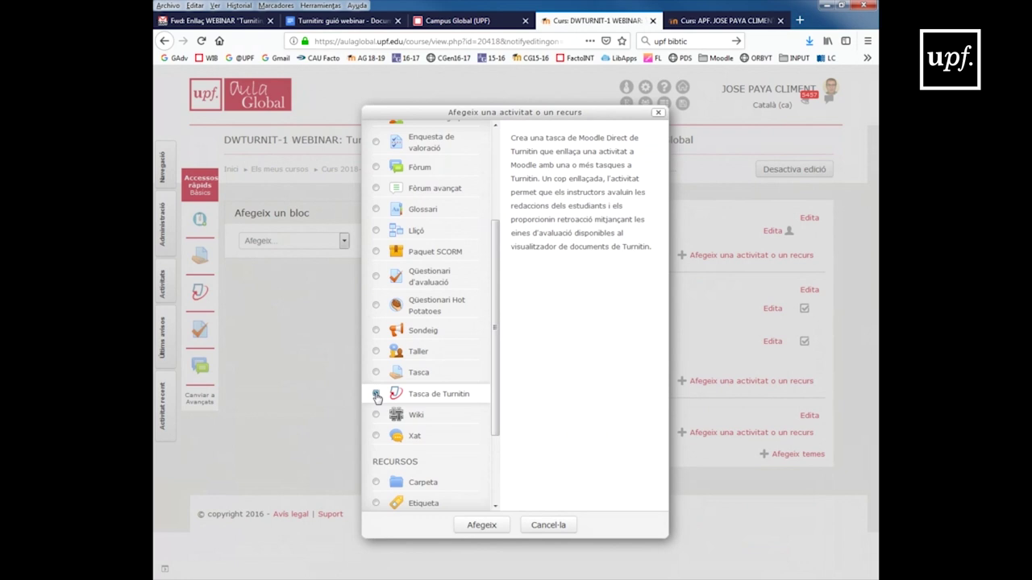
pyautogui.click(555, 525)
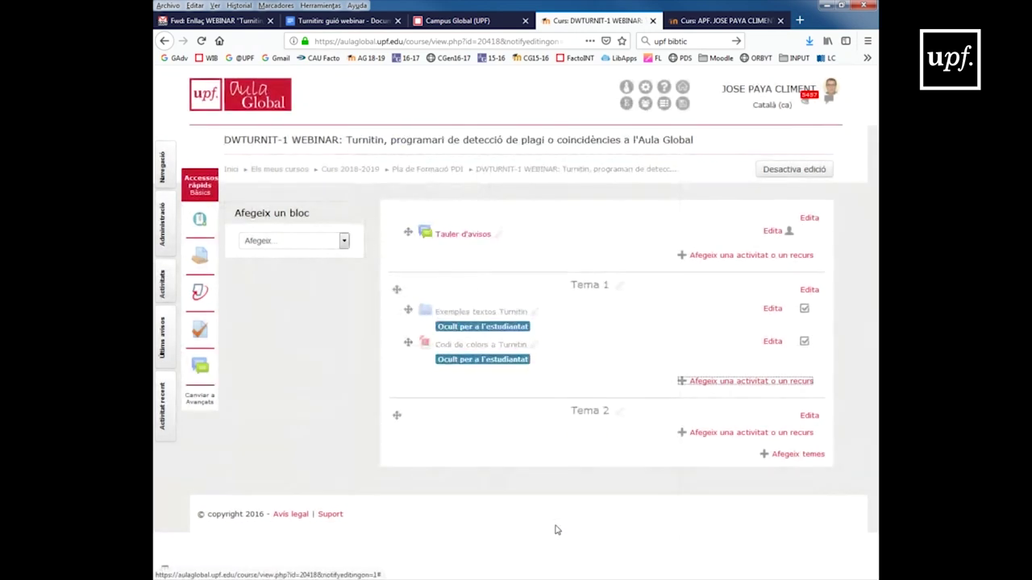
# Step: Start a new Turnitin assignment from the course's quick access shortcuts and name it "Prova de Turnitin"
pyautogui.click(201, 301)
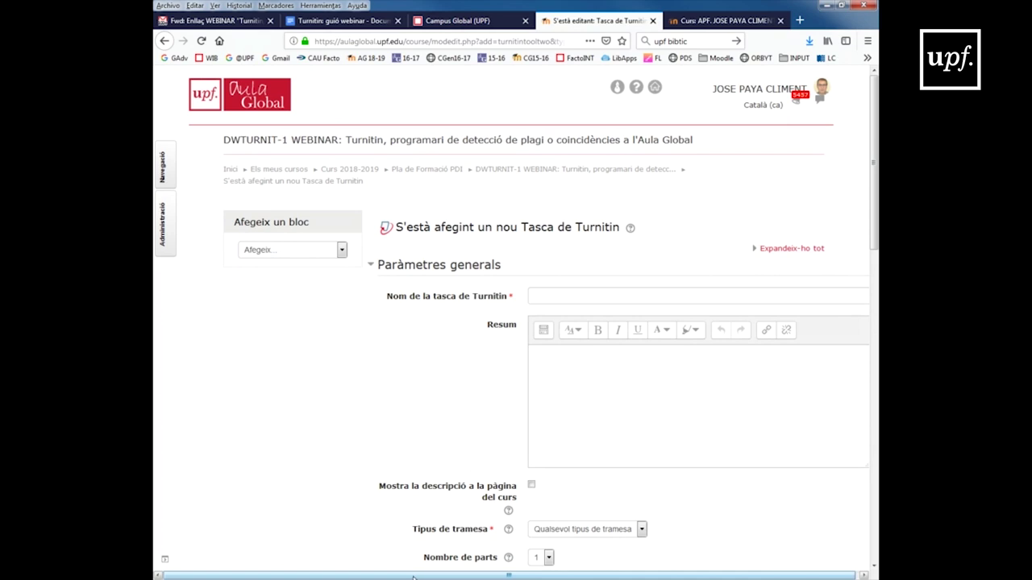
pyautogui.moveTo(481, 577); pyautogui.dragTo(483, 577)
pyautogui.click(566, 295)
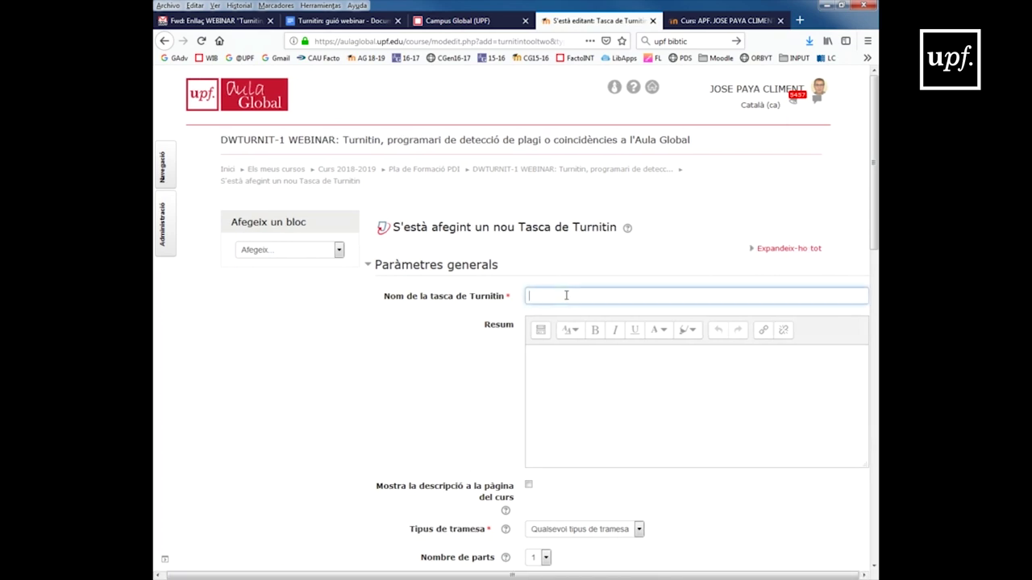
pyautogui.write('Prova de Turnitin')
pyautogui.click(564, 370)
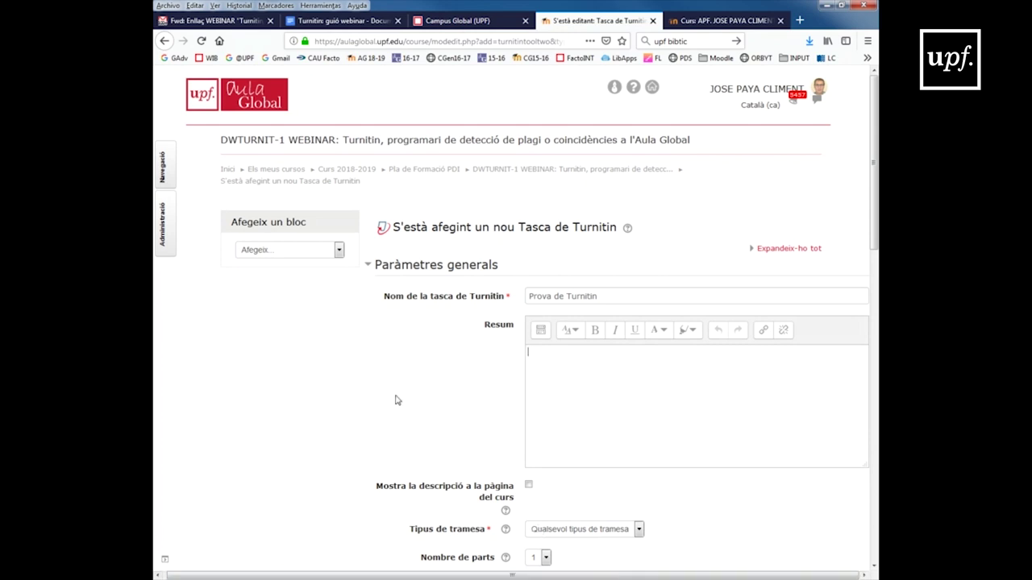
# Step: Check the available choices for the assignment's submission type (Tipus de tramesa) and number of parts (Nombre de parts)
pyautogui.scroll(-5, 396, 401)
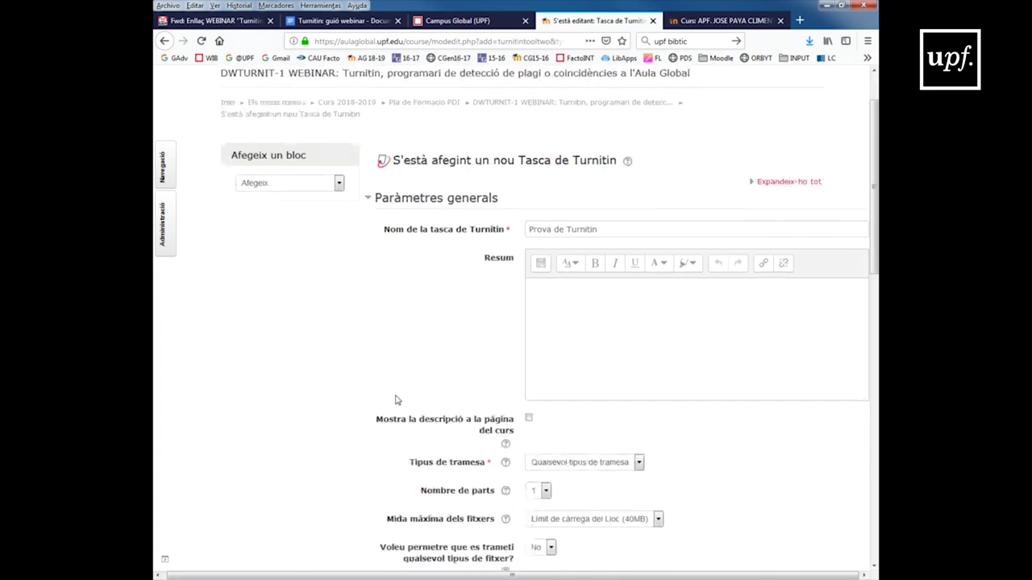
pyautogui.scroll(-1, 396, 401)
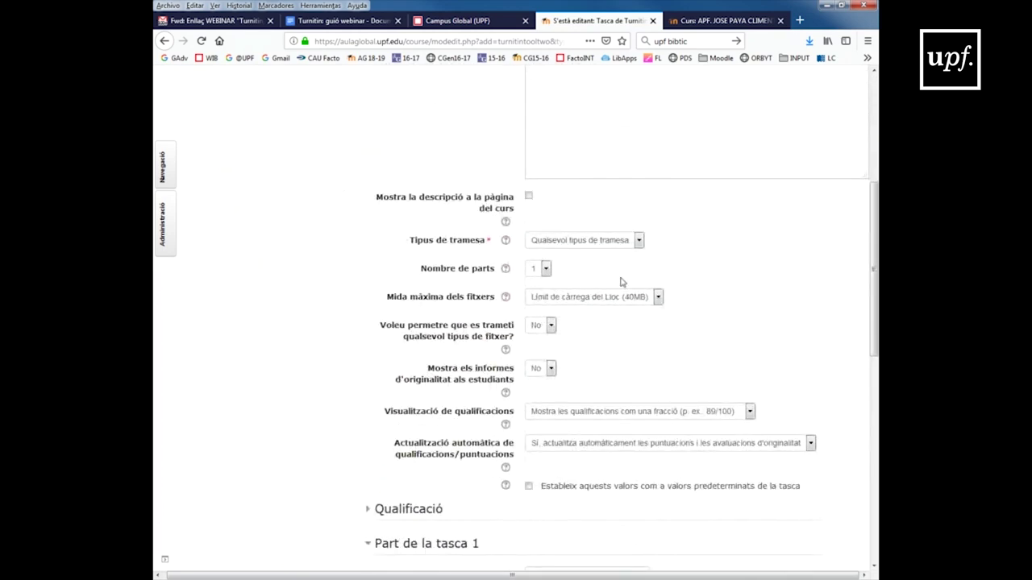
pyautogui.click(640, 244)
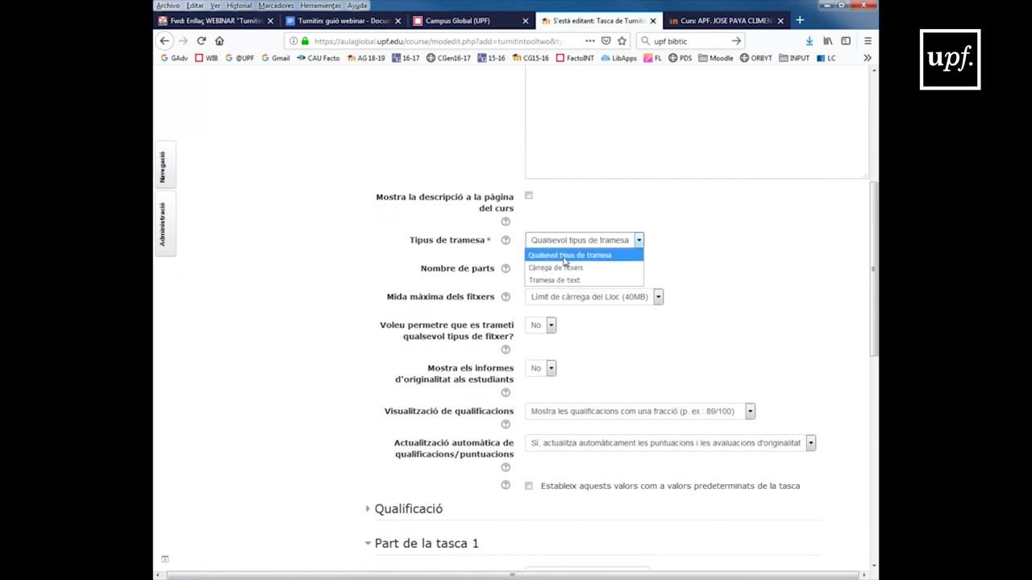
pyautogui.click(565, 258)
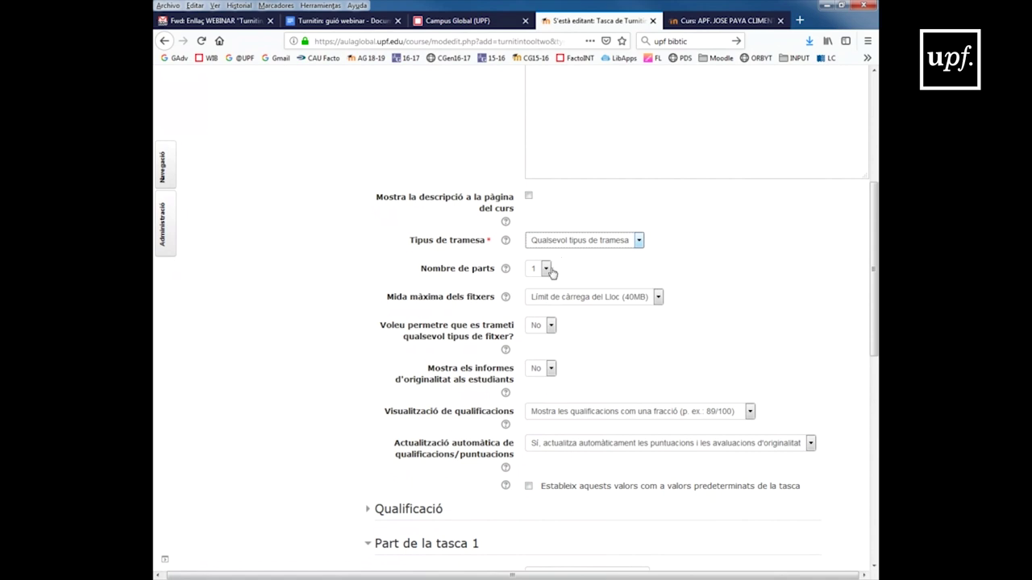
pyautogui.click(548, 269)
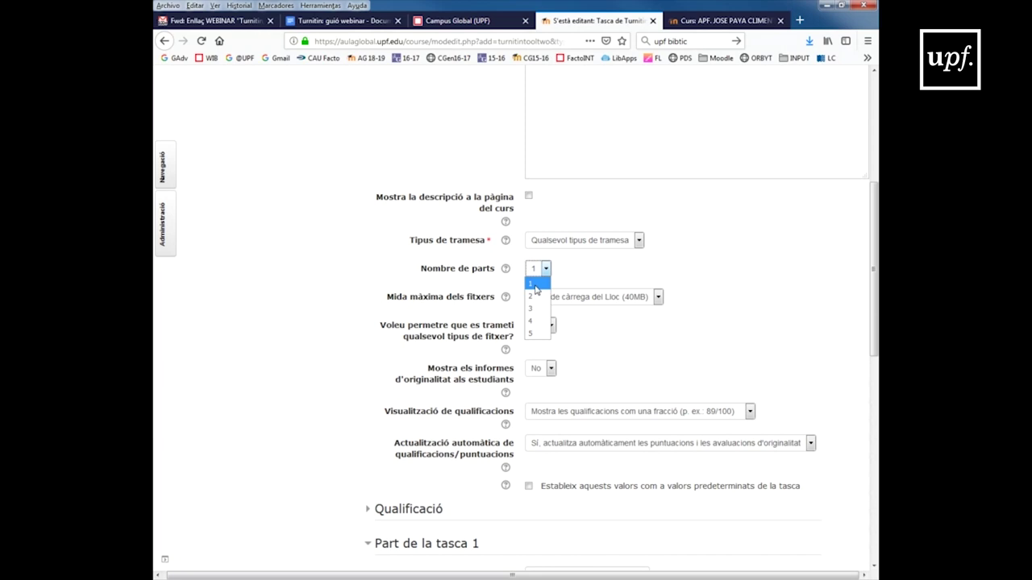
pyautogui.click(571, 274)
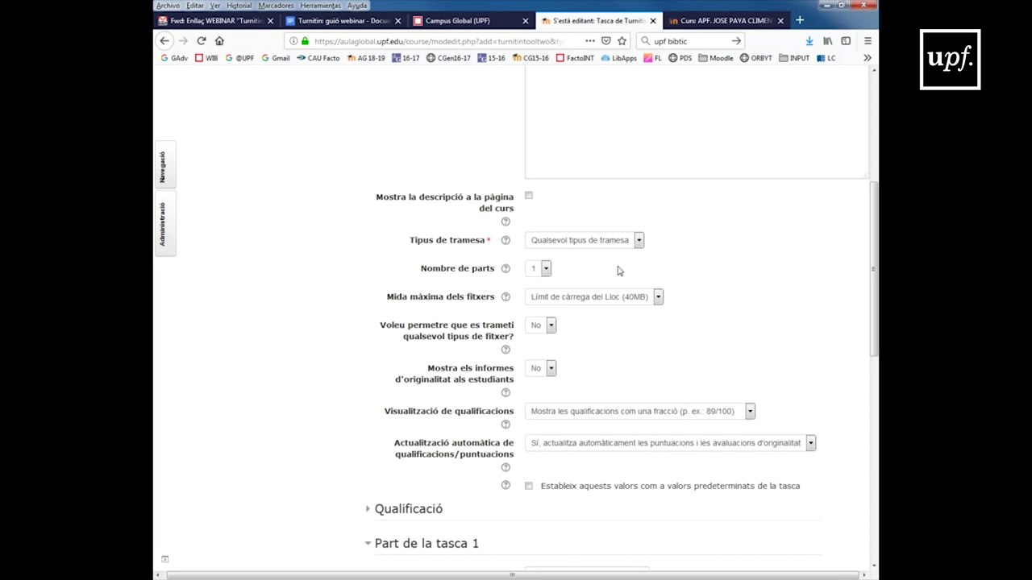
# Step: Set the submission type (Tipus de tramesa) to "Càrrega de fitxers"
pyautogui.click(638, 242)
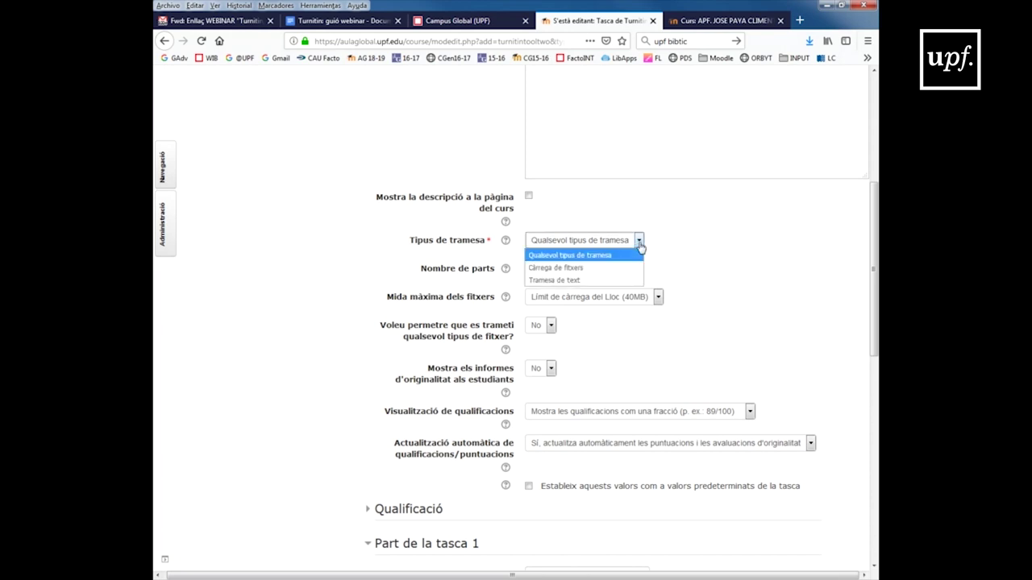
pyautogui.click(589, 269)
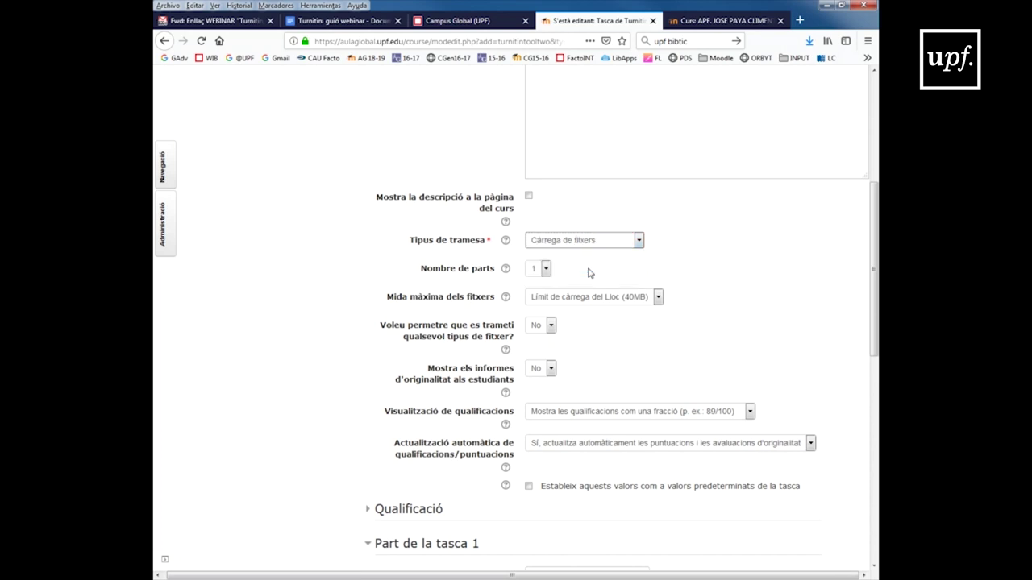
pyautogui.click(639, 241)
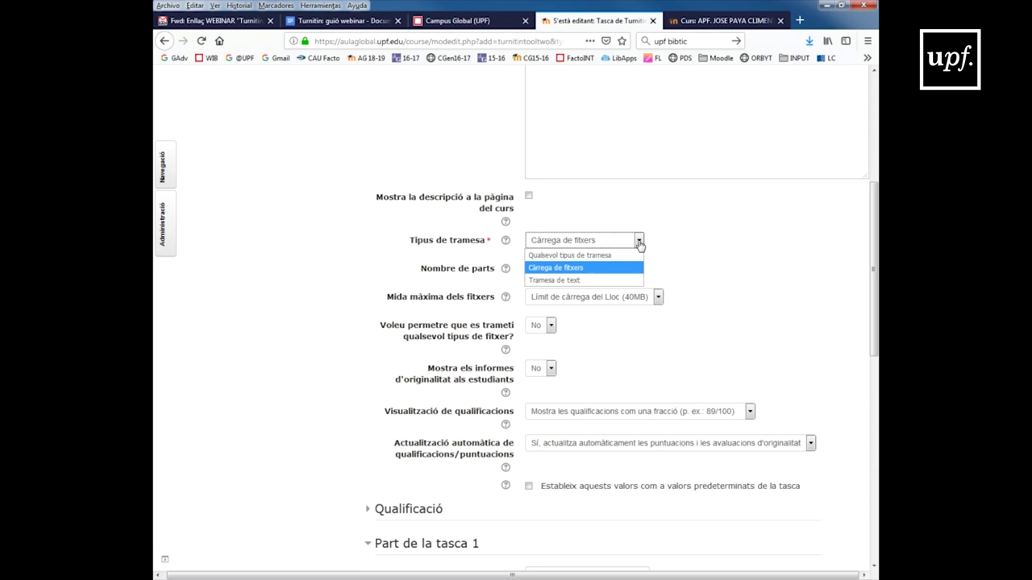
pyautogui.click(638, 241)
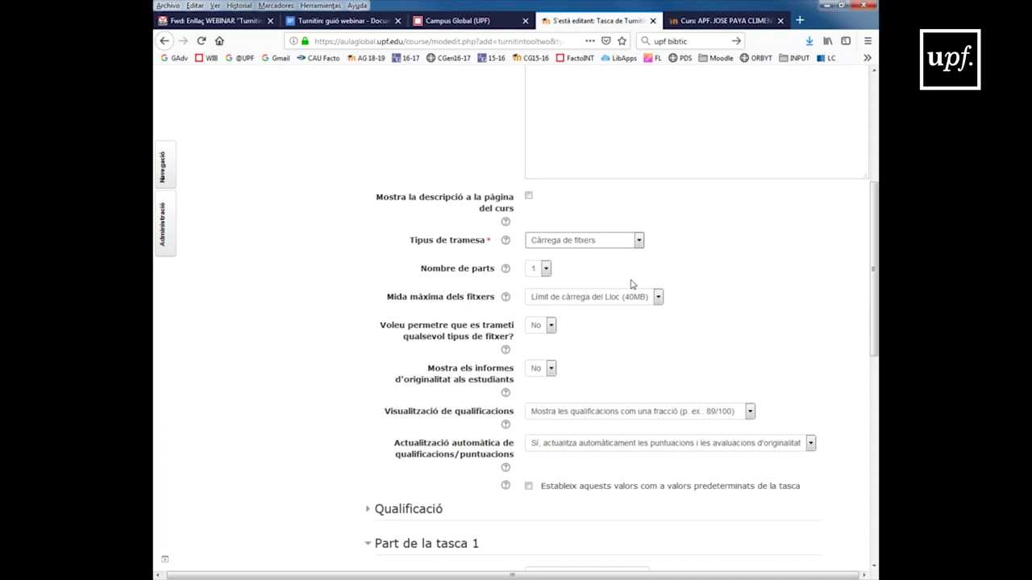
# Step: Try allowing submissions of any file type with "Sí" and return the setting to "No"
pyautogui.scroll(-1, 627, 276)
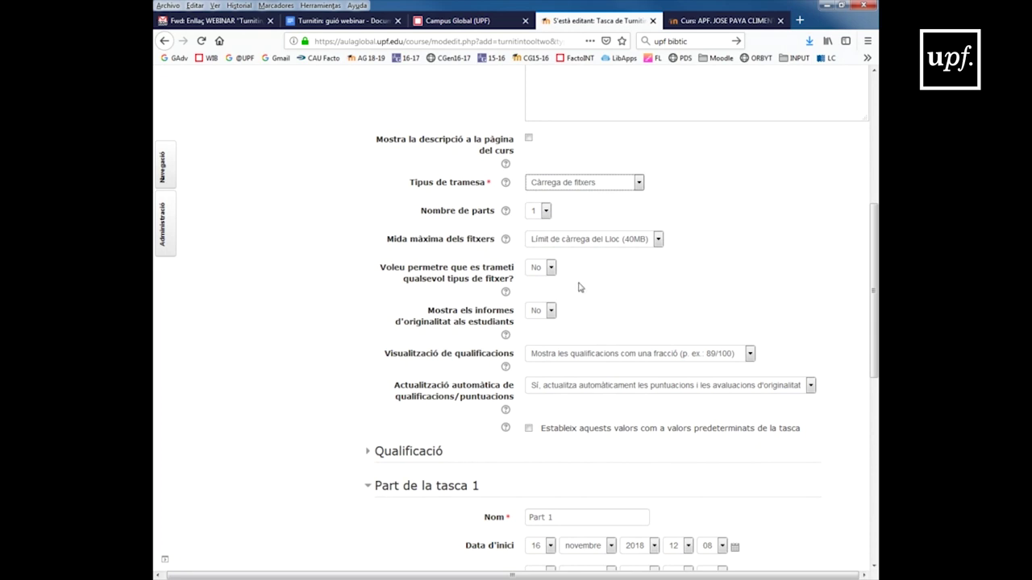
pyautogui.click(551, 268)
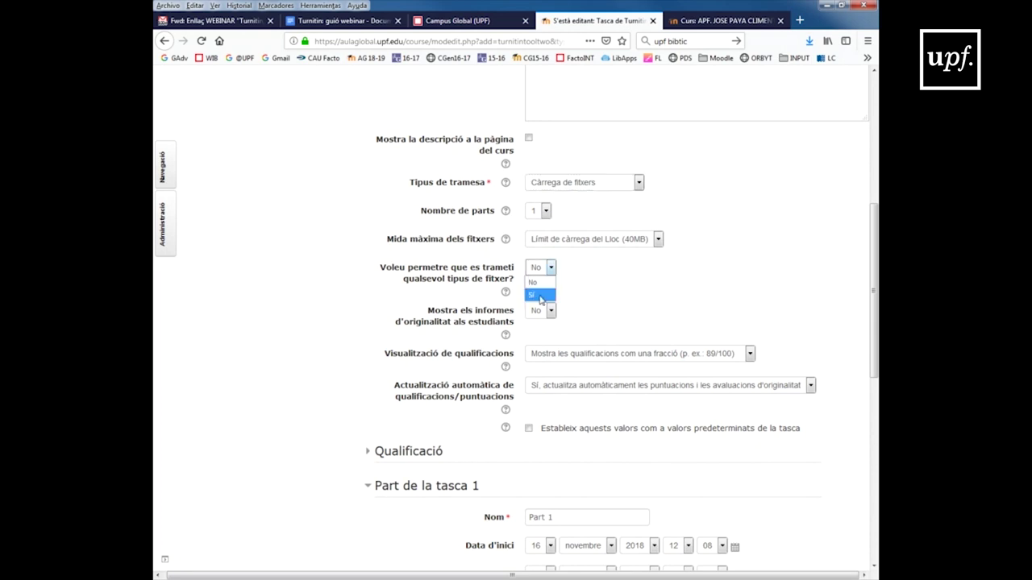
pyautogui.click(543, 295)
pyautogui.click(550, 268)
pyautogui.click(545, 282)
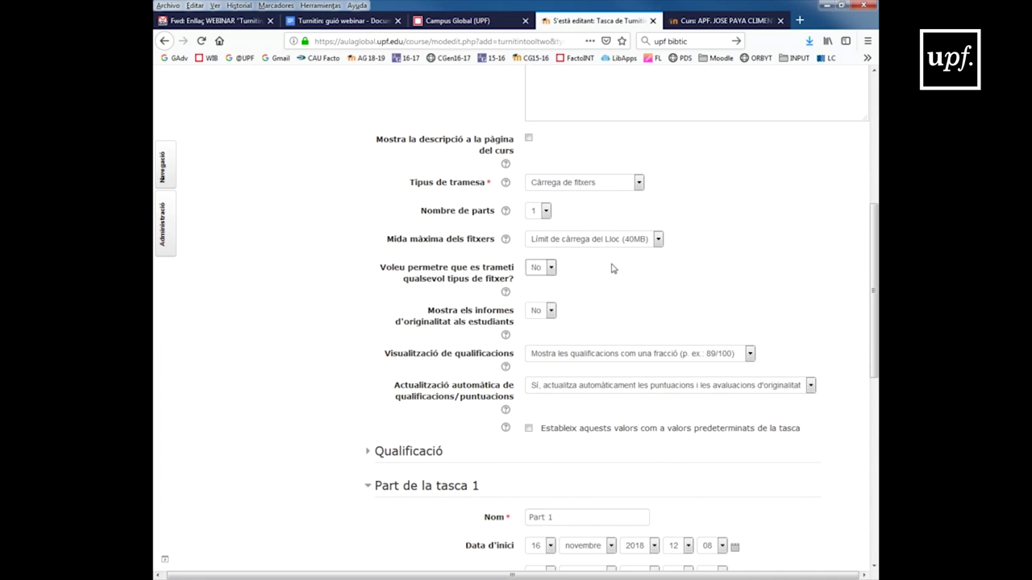
# Step: Try a maximum file size of 40MB and return the setting to "Límit de càrrega del Lloc (40MB)"
pyautogui.click(657, 240)
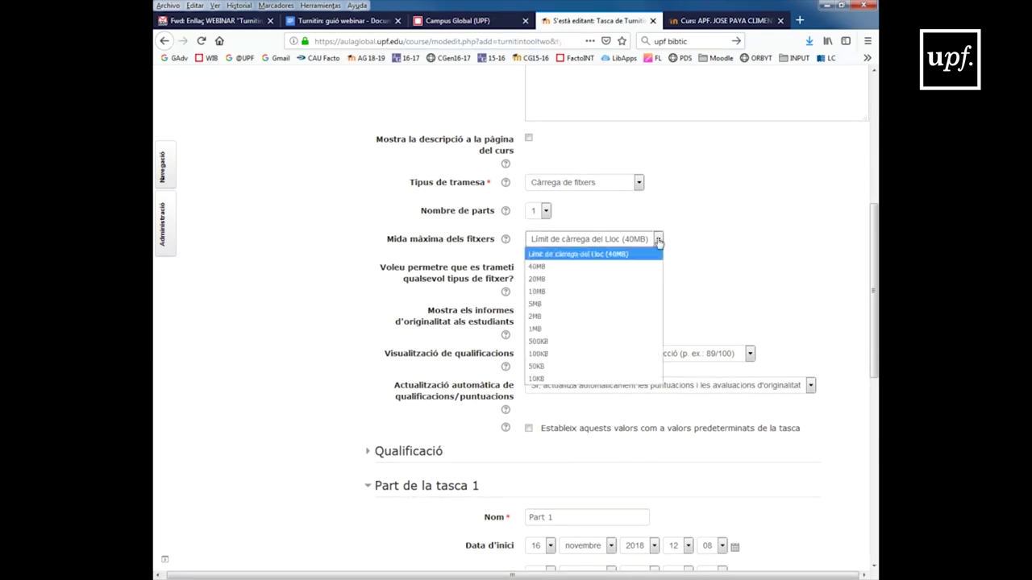
pyautogui.click(607, 273)
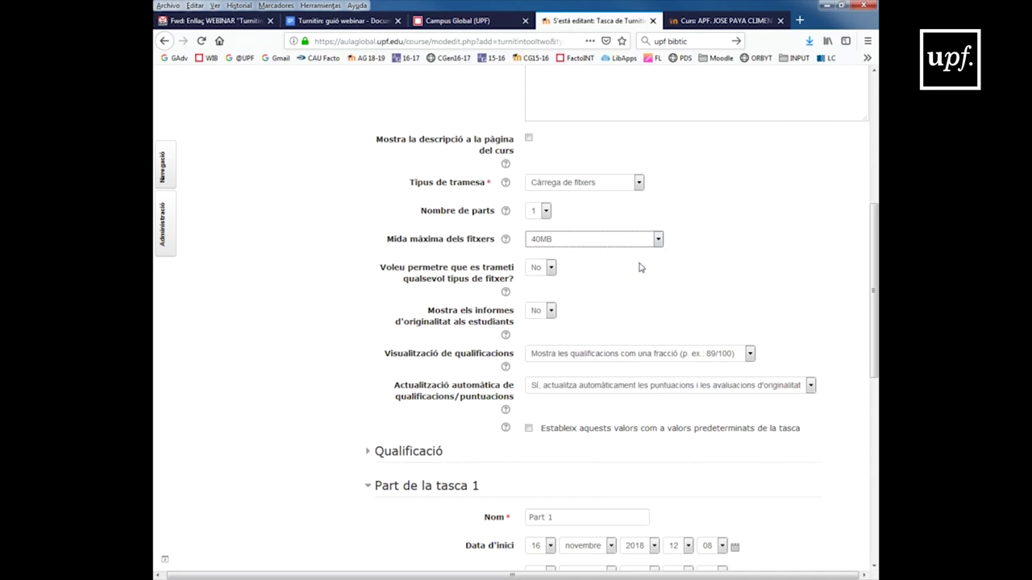
pyautogui.click(658, 241)
pyautogui.click(635, 256)
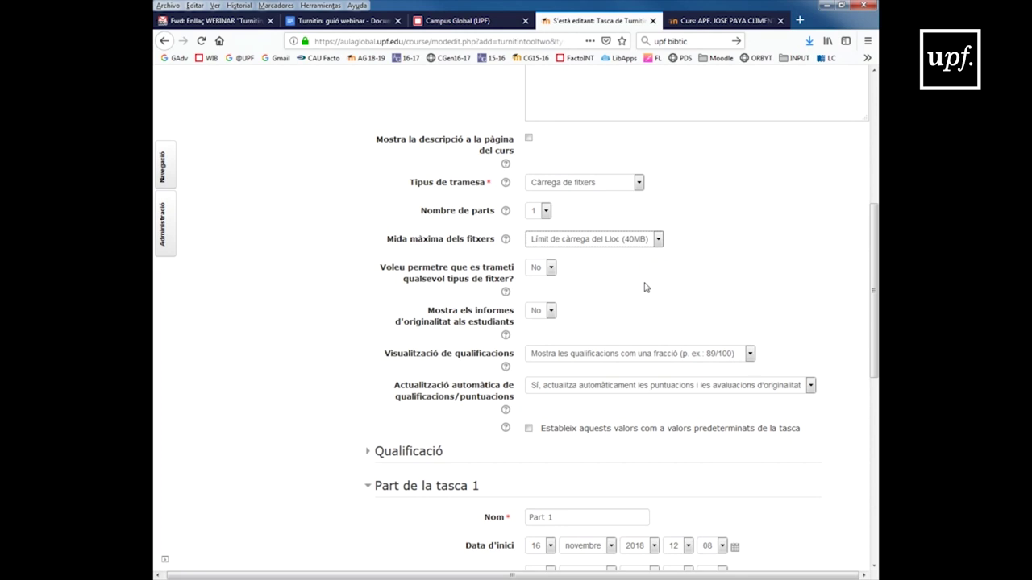
# Step: Check the options for showing originality reports to students and for how grades are displayed
pyautogui.scroll(-1, 645, 287)
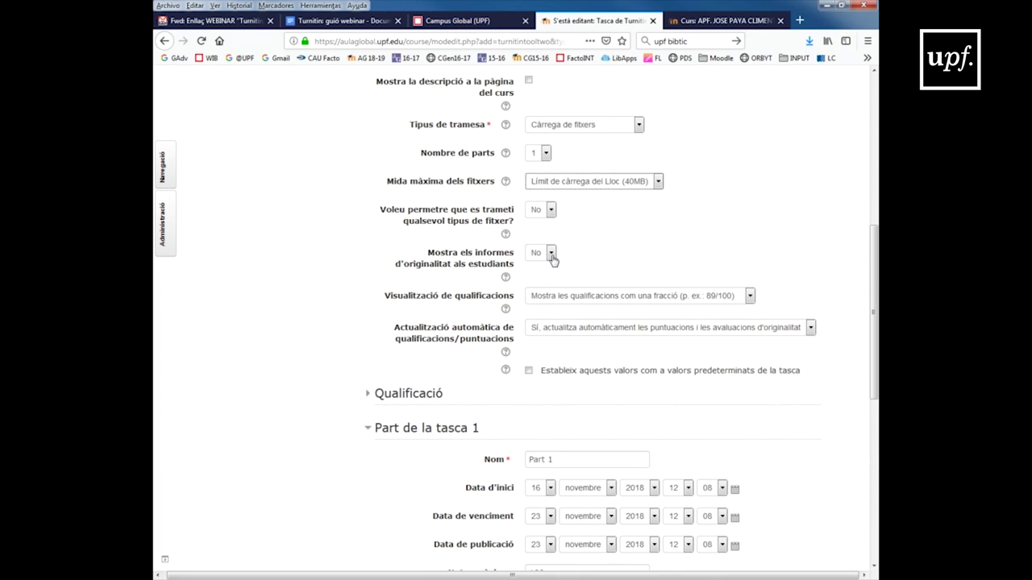
pyautogui.click(551, 255)
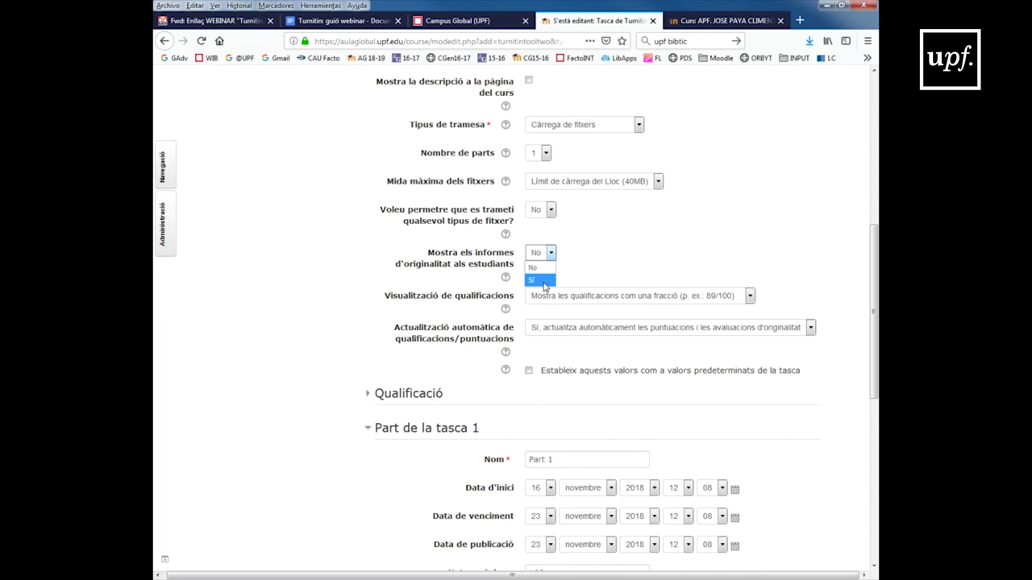
pyautogui.click(546, 268)
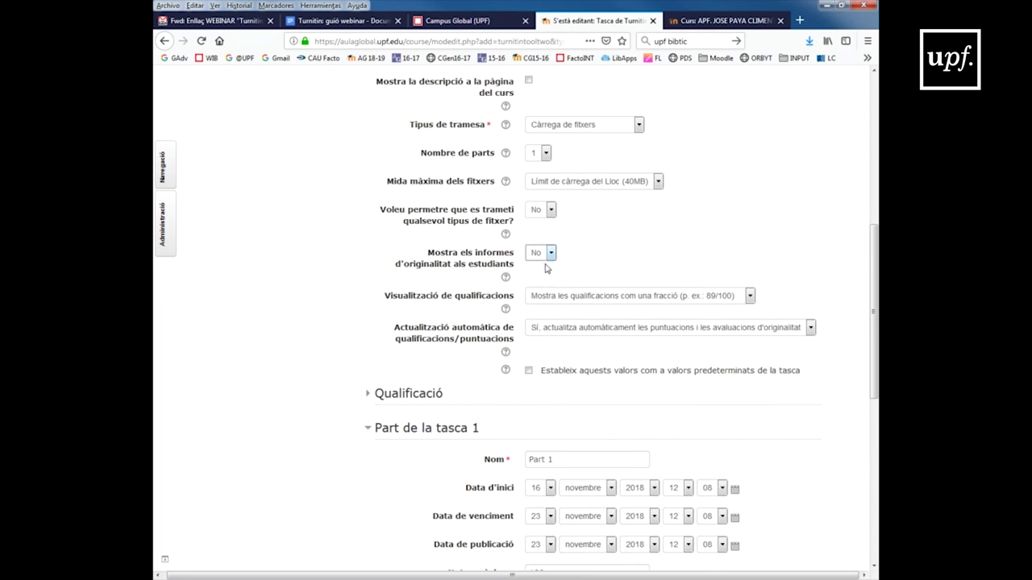
pyautogui.click(648, 248)
pyautogui.scroll(-1, 648, 249)
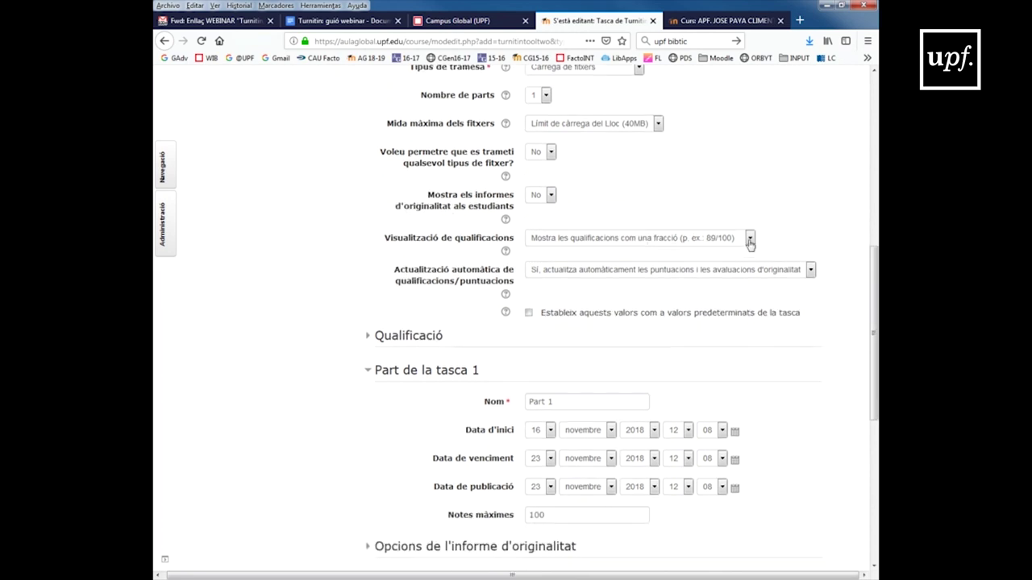
pyautogui.click(750, 239)
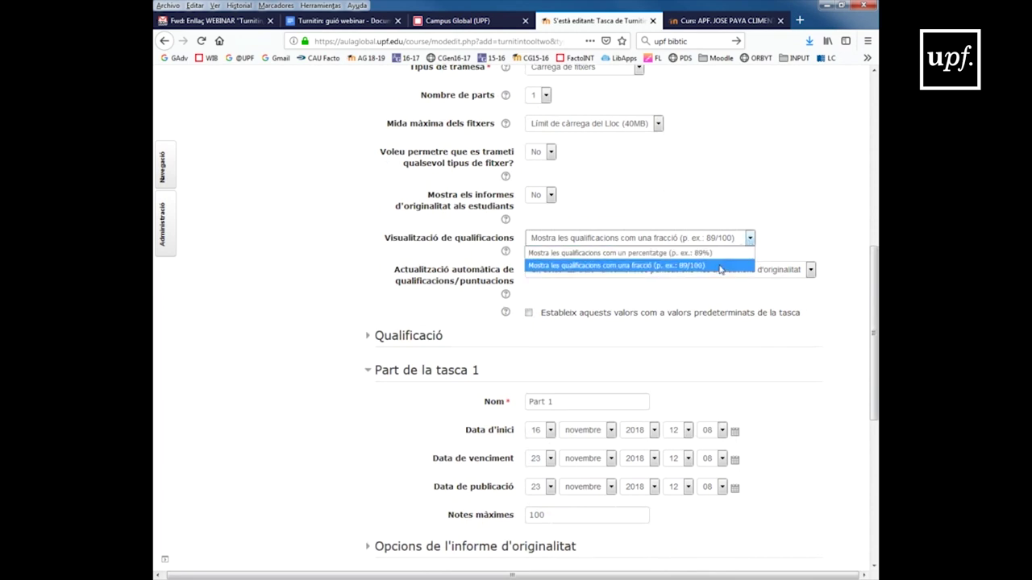
pyautogui.click(749, 240)
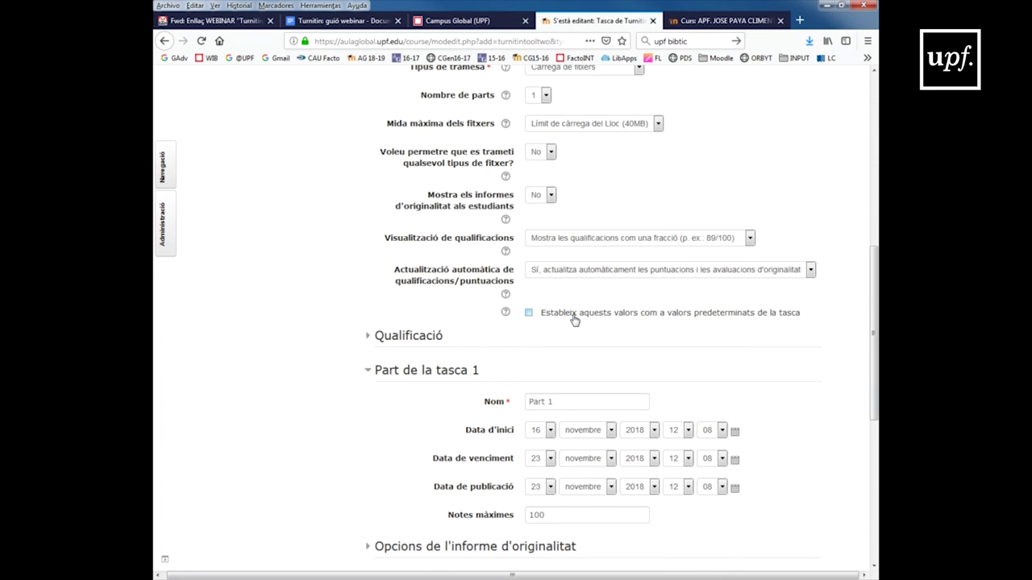
# Step: Set the maximum score (Puntuació màxima) in the Qualificació section to 10, keeping the grade type "Puntuació"
pyautogui.scroll(-1, 573, 320)
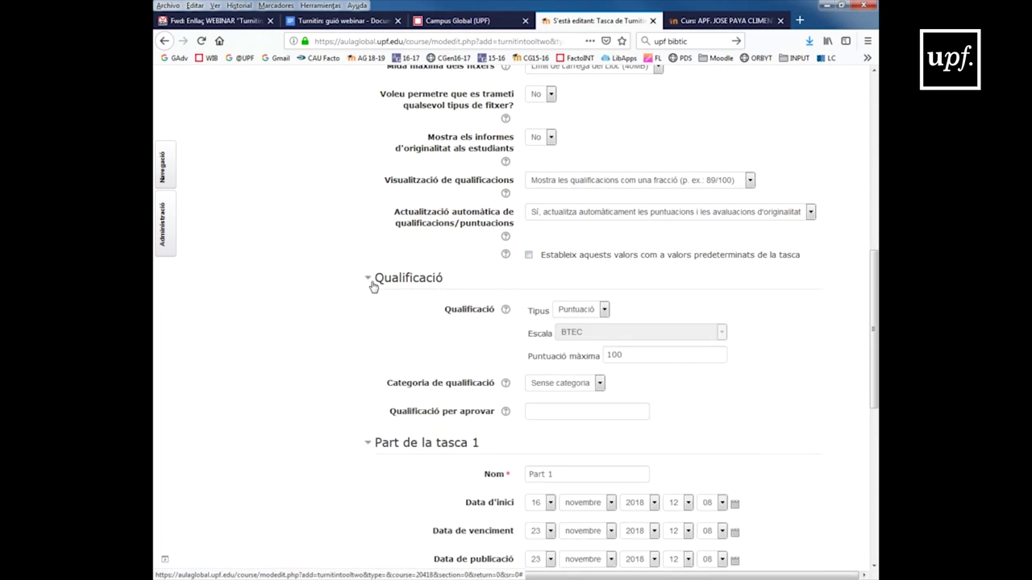
pyautogui.scroll(-1, 373, 286)
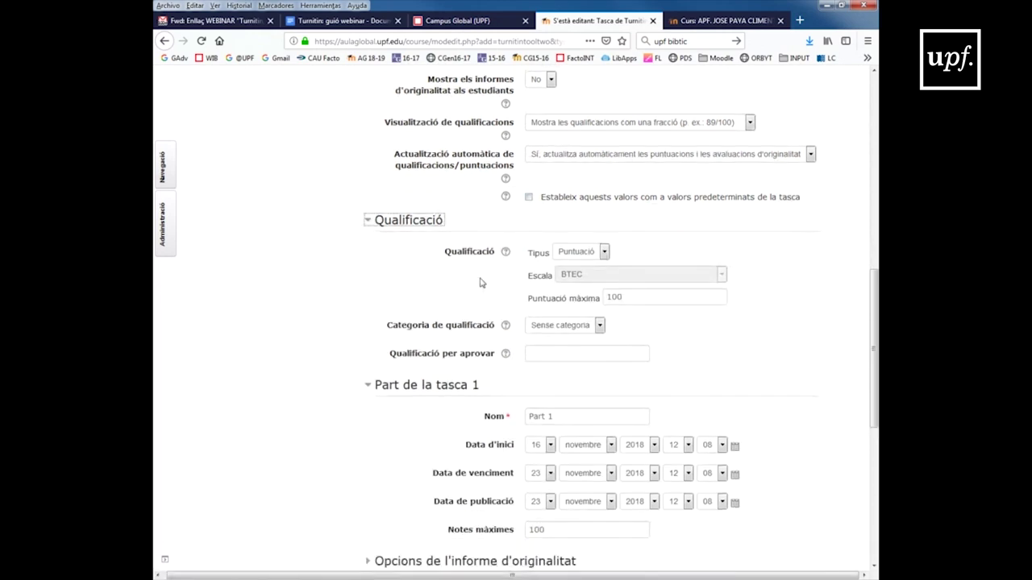
pyautogui.click(602, 259)
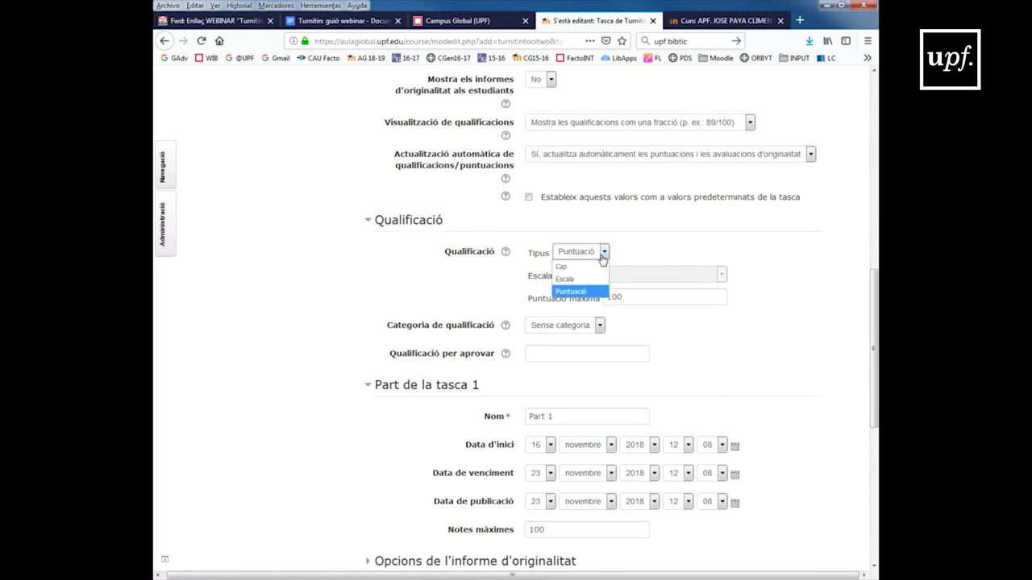
pyautogui.click(602, 259)
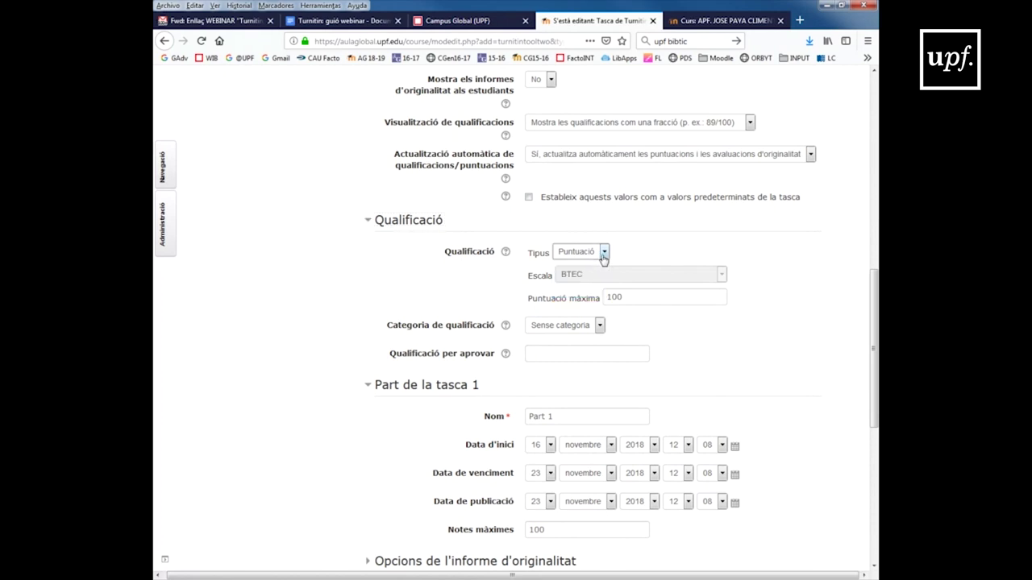
pyautogui.click(637, 300)
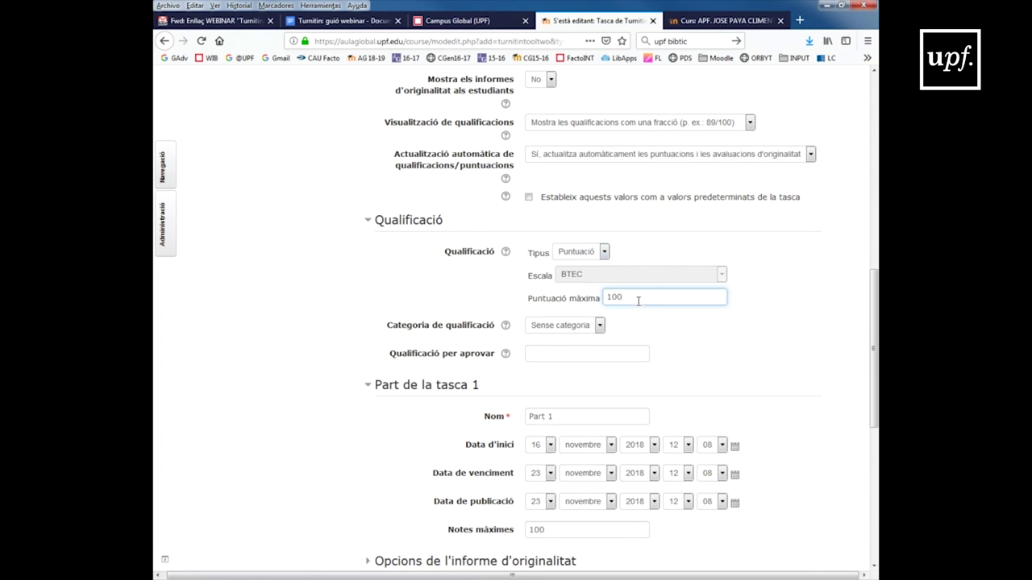
pyautogui.press('BackSpace')
pyautogui.click(636, 328)
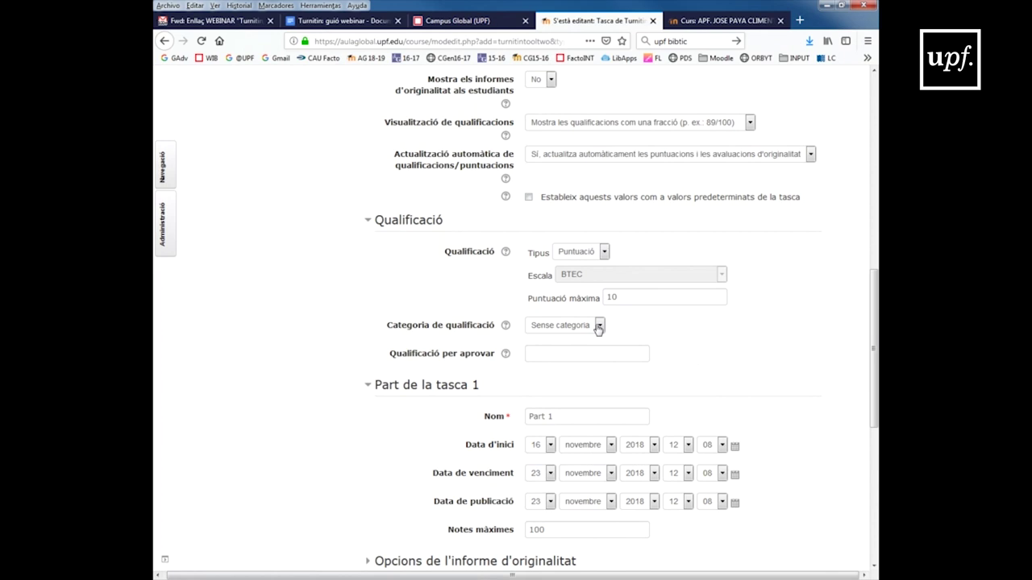
# Step: Set the maximum marks (Notes màximes) of Part de la tasca 1 to 10
pyautogui.scroll(-1, 598, 328)
pyautogui.scroll(-1, 597, 328)
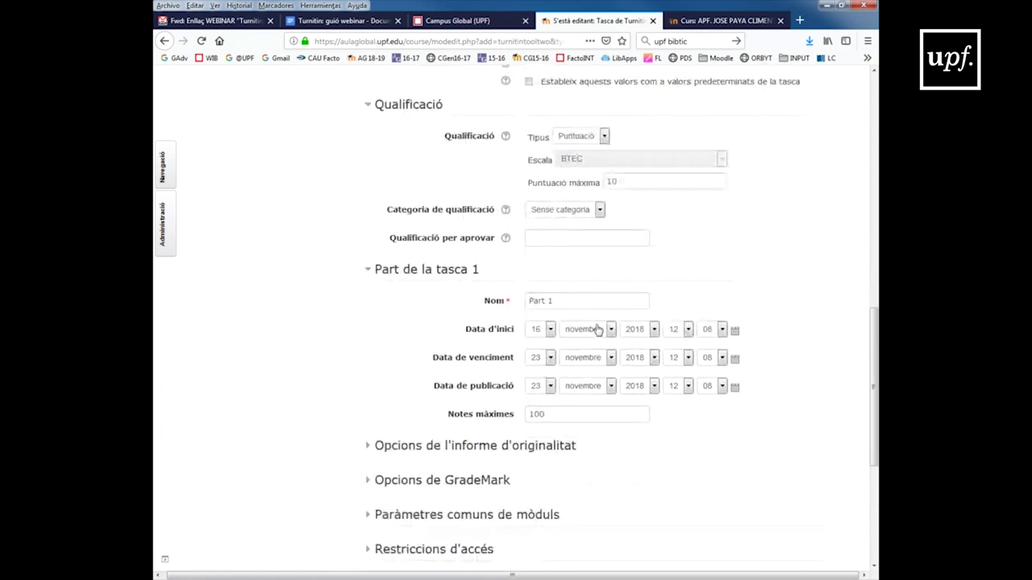
pyautogui.scroll(-1, 597, 328)
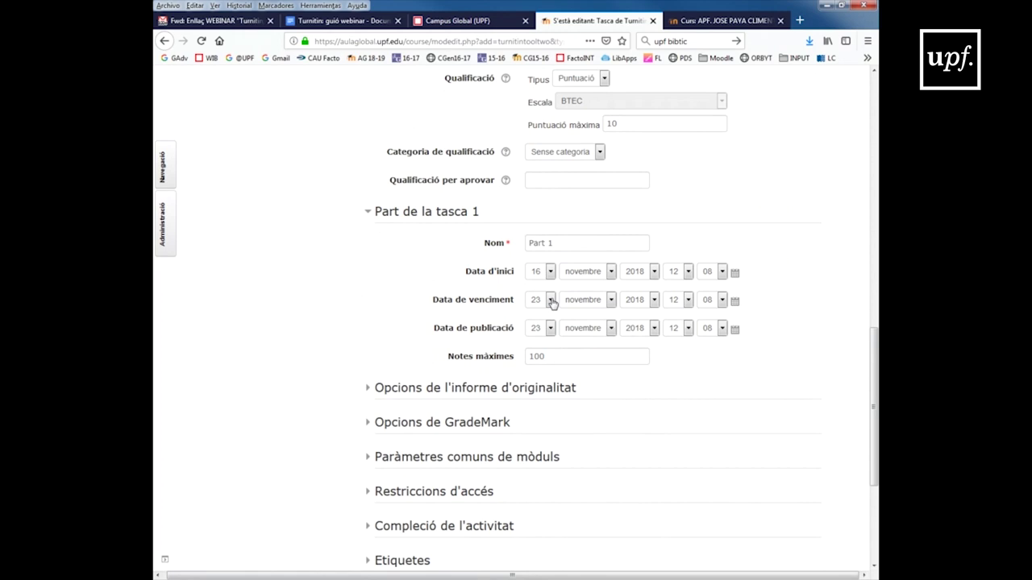
pyautogui.scroll(-1, 552, 302)
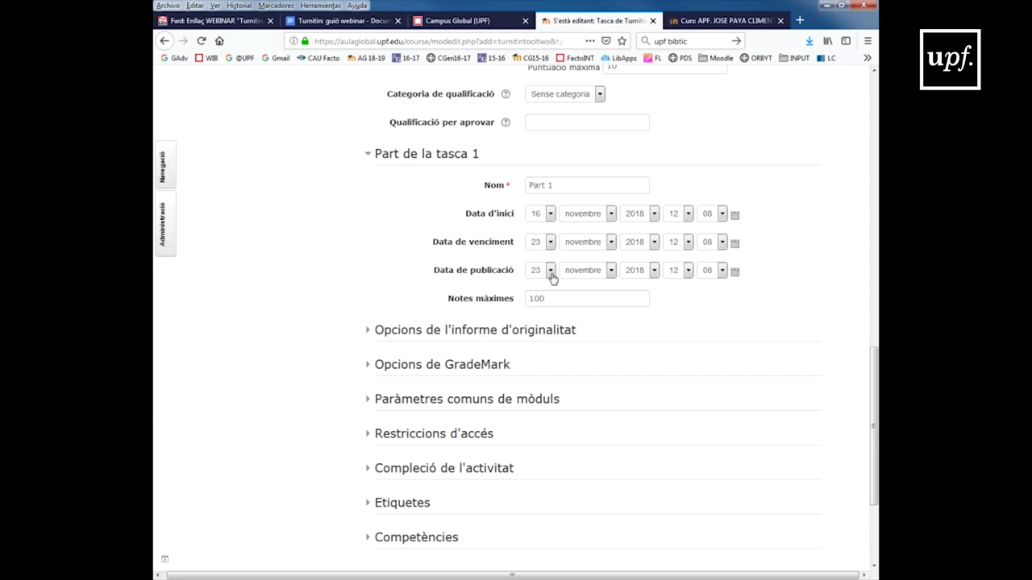
pyautogui.scroll(1, 552, 278)
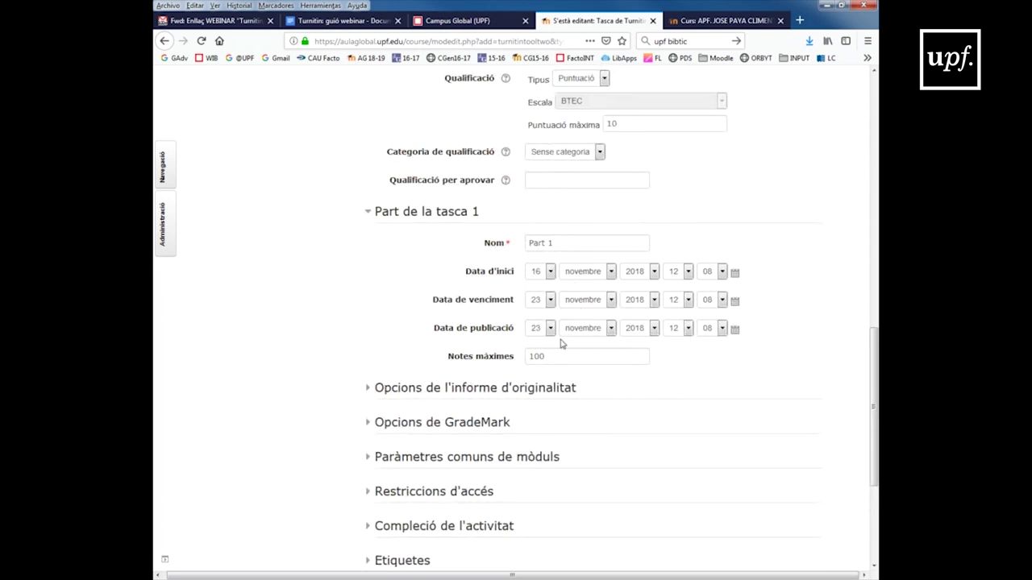
pyautogui.click(557, 357)
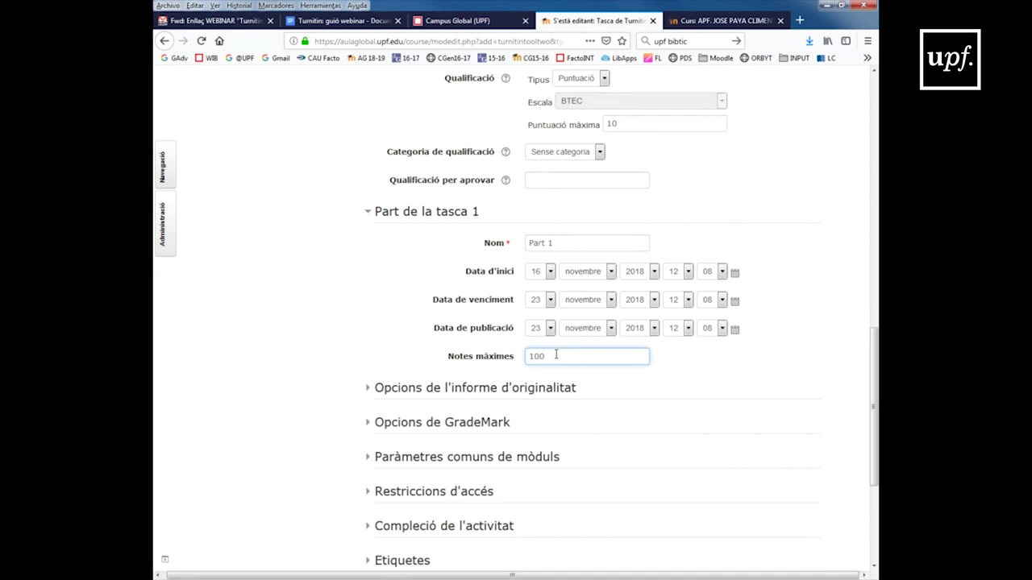
pyautogui.press('BackSpace')
pyautogui.write('0')
pyautogui.press('BackSpace')
pyautogui.scroll(-3, 557, 360)
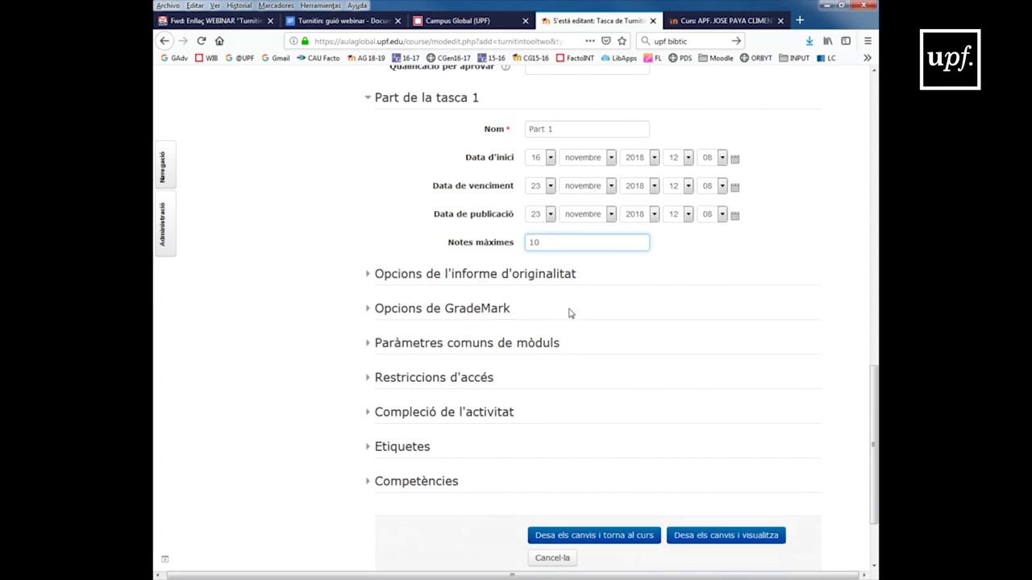
pyautogui.scroll(3, 569, 312)
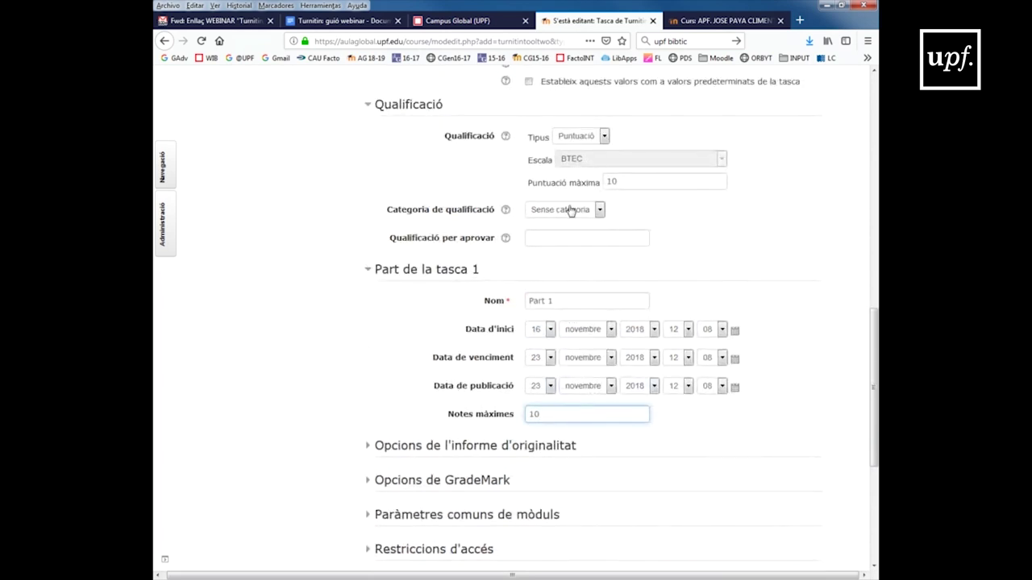
# Step: Expand the originality report options and keep submissions after the due date set to "No"
pyautogui.scroll(-5, 569, 210)
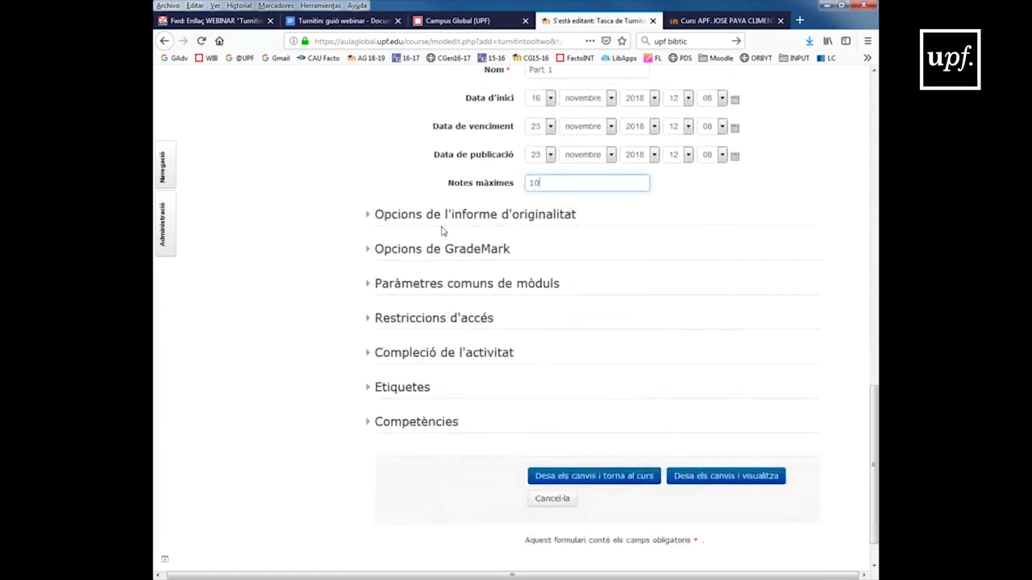
pyautogui.click(368, 216)
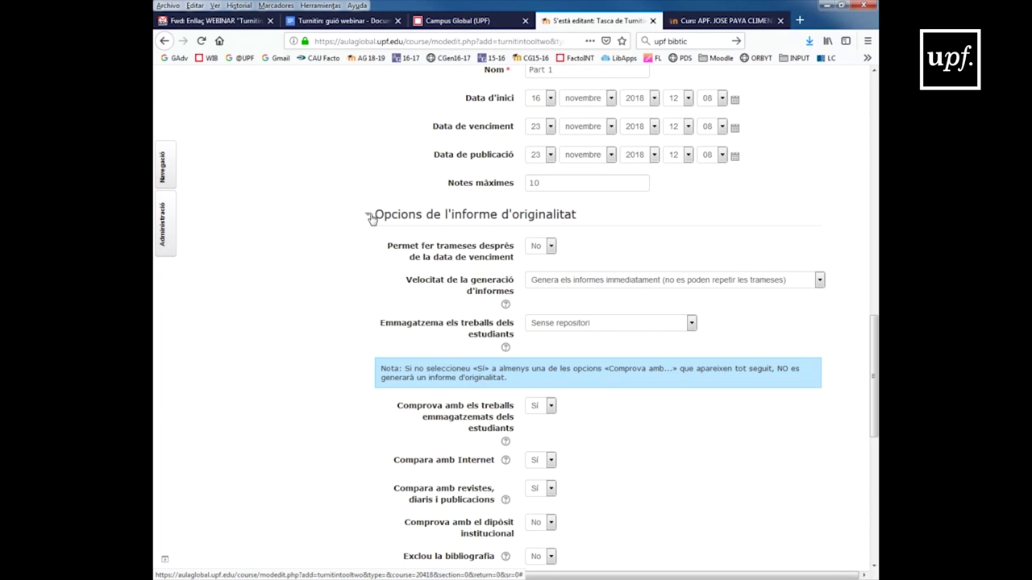
pyautogui.scroll(-3, 371, 219)
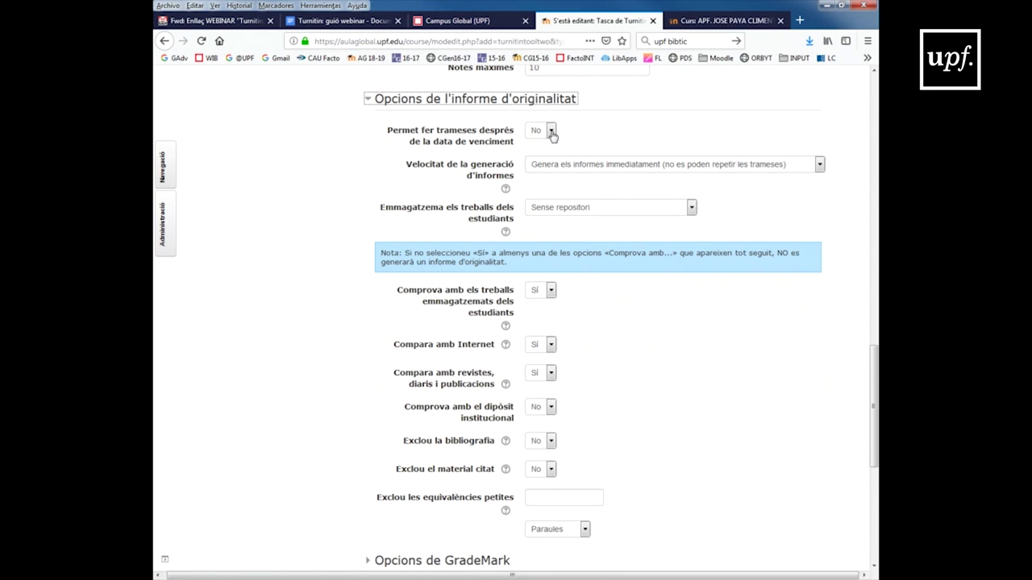
pyautogui.click(551, 132)
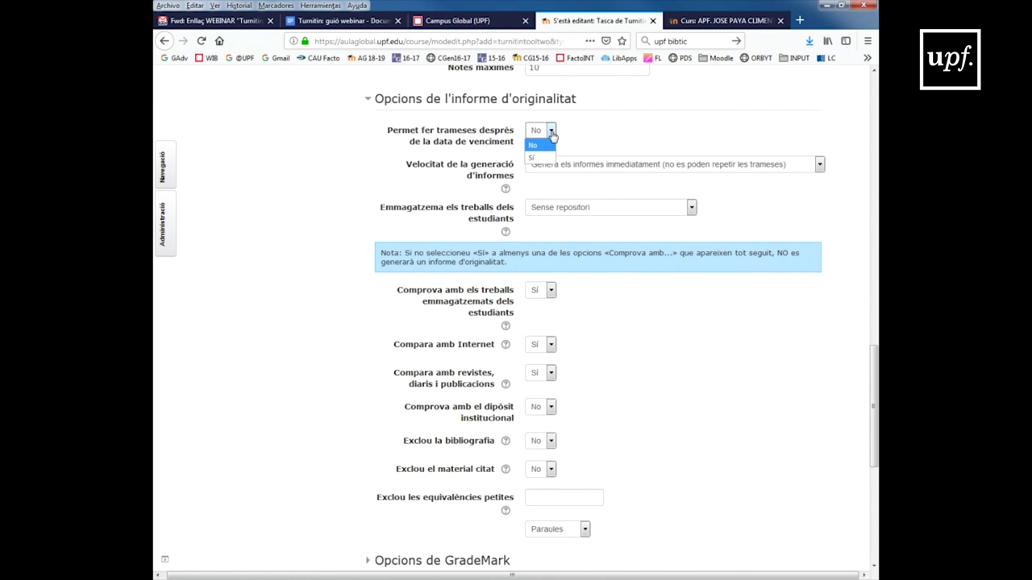
pyautogui.click(540, 145)
# Step: Try the report generation speed "Genera els informes en la data de venciment (es poden repetir les trameses fins a la data de venciment)"
pyautogui.click(819, 165)
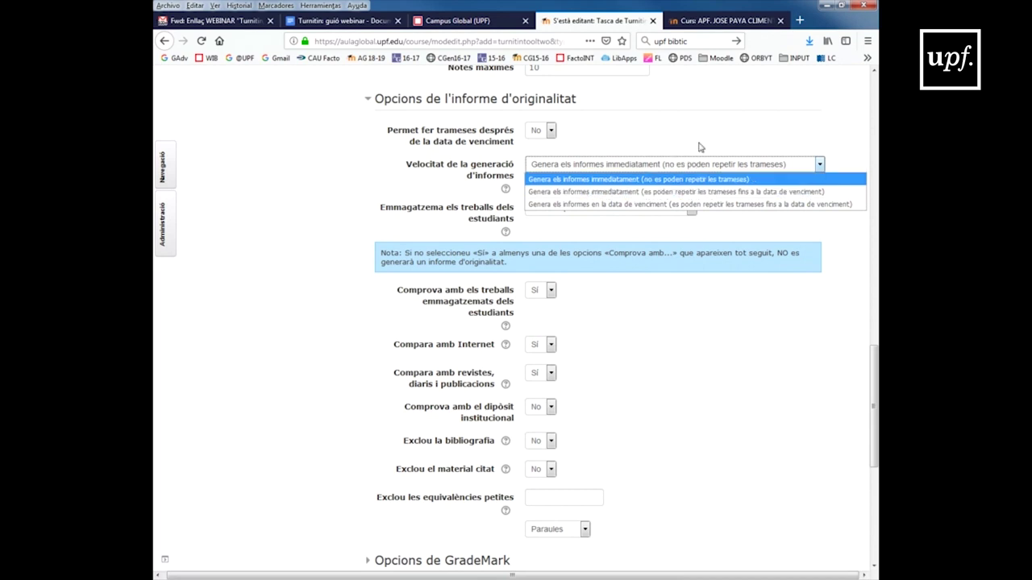
pyautogui.scroll(2, 699, 144)
pyautogui.scroll(3, 699, 144)
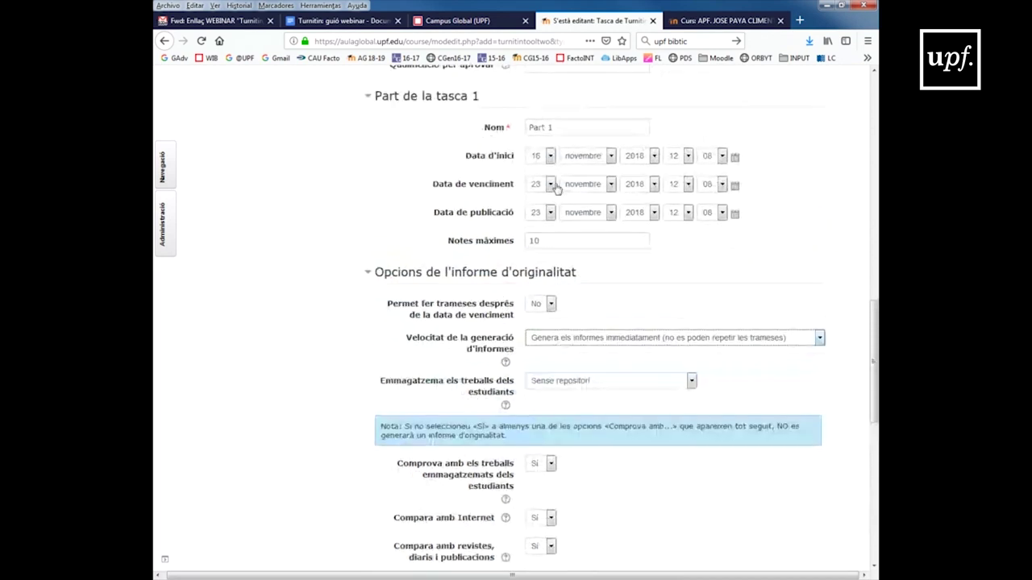
pyautogui.click(740, 340)
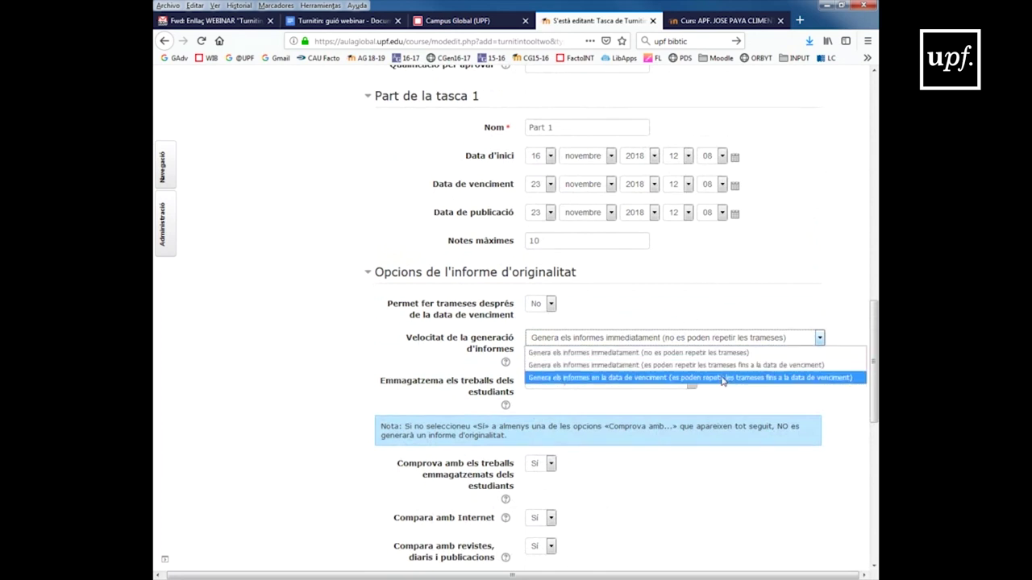
pyautogui.click(723, 379)
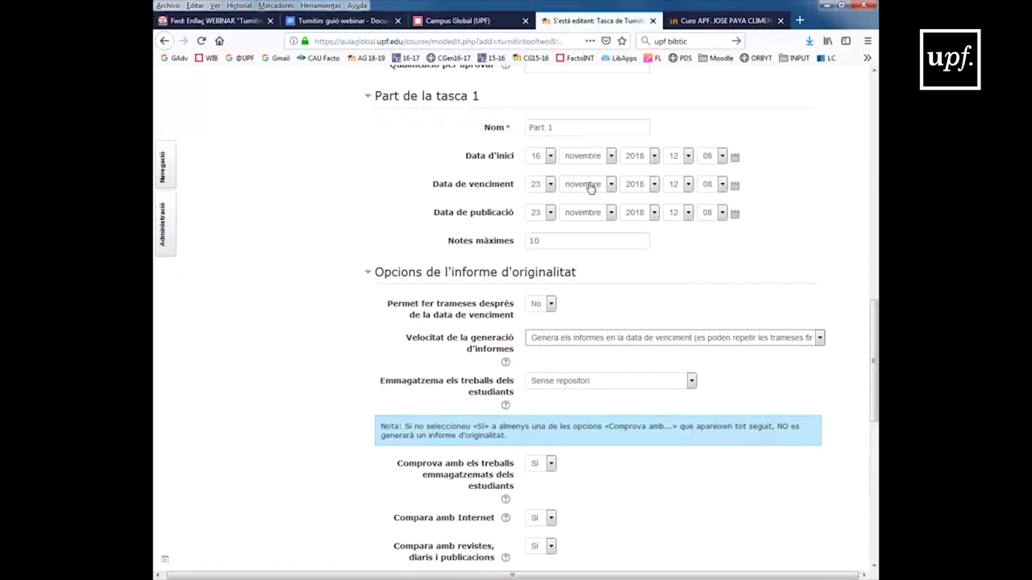
# Step: Set the report generation speed to "Genera els informes immediatament (es poden repetir les trameses fins a la data de venciment)"
pyautogui.click(820, 340)
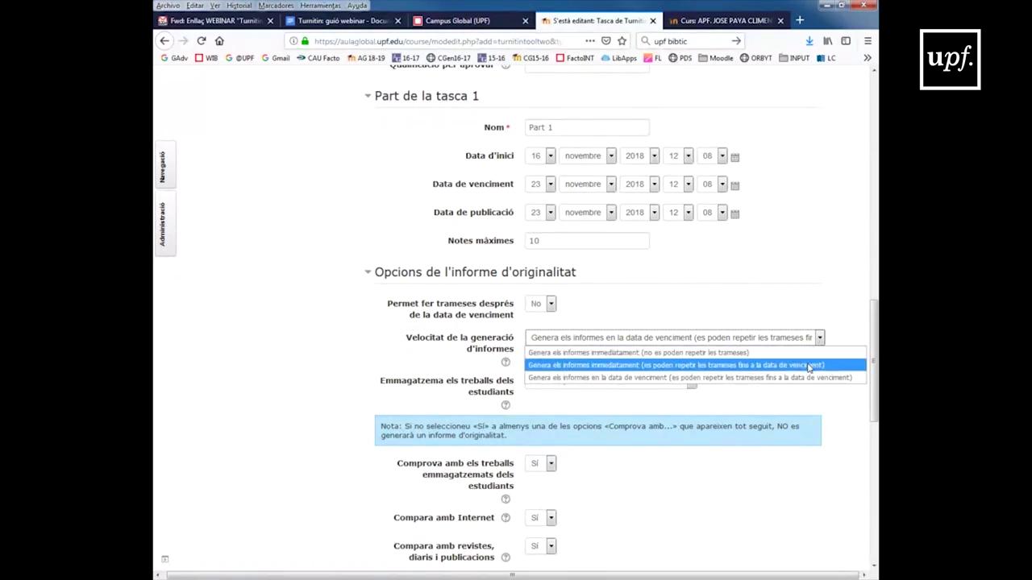
pyautogui.click(810, 368)
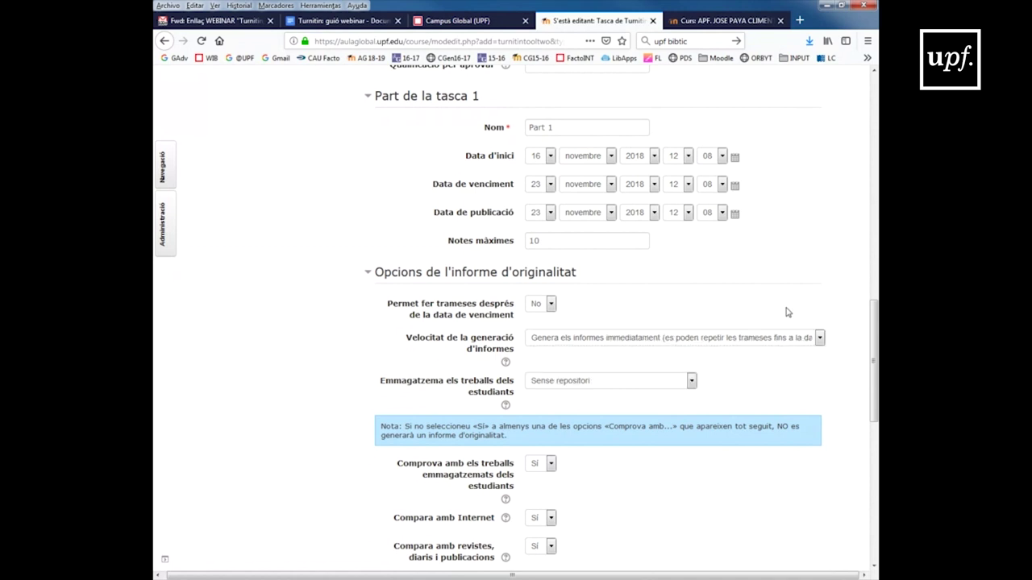
# Step: Set the storage of student papers (Emmagatzema els treballs dels estudiants) to "Repositori estàndard"
pyautogui.scroll(-3, 788, 312)
pyautogui.scroll(-2, 787, 311)
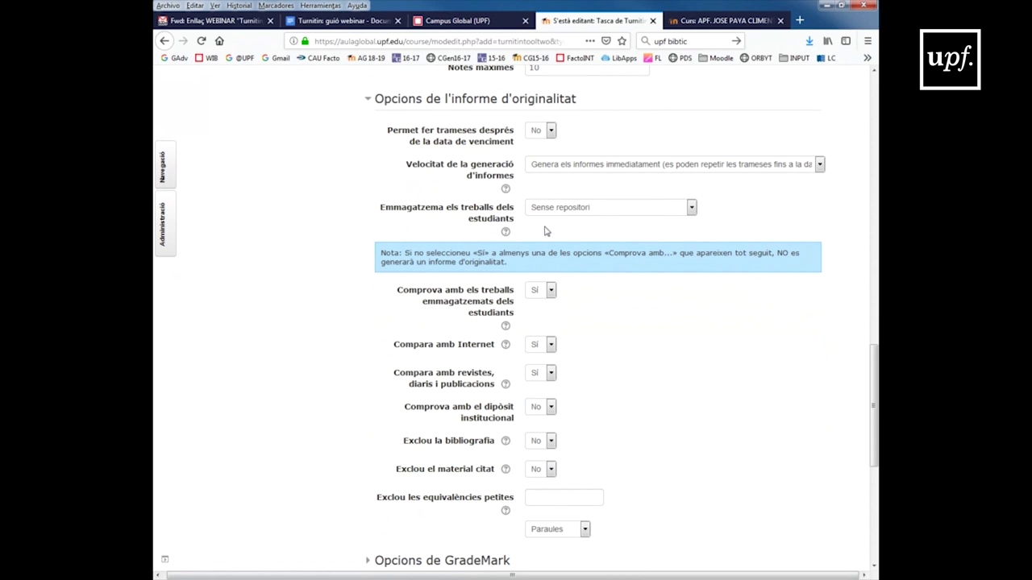
pyautogui.click(691, 208)
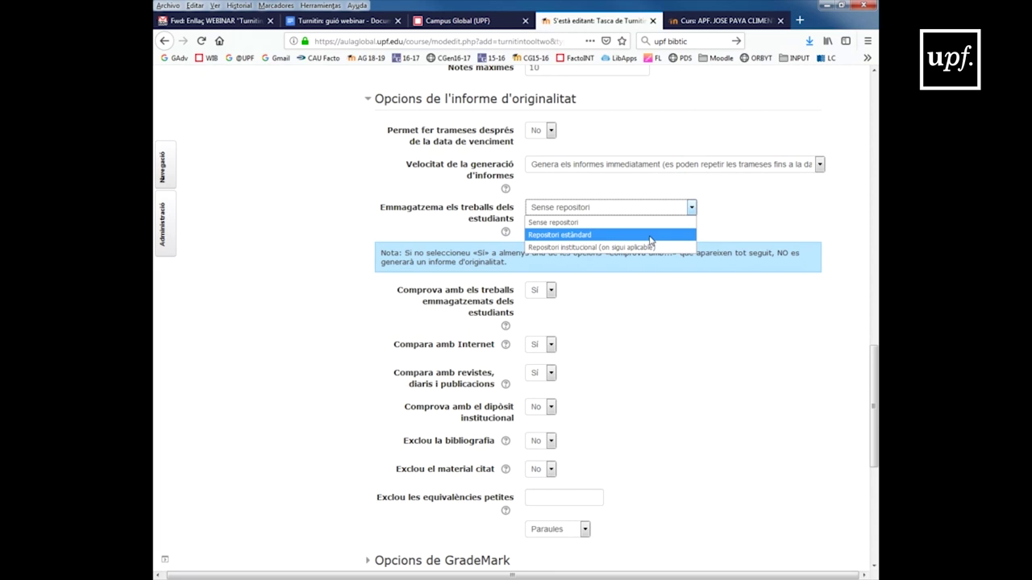
pyautogui.click(651, 235)
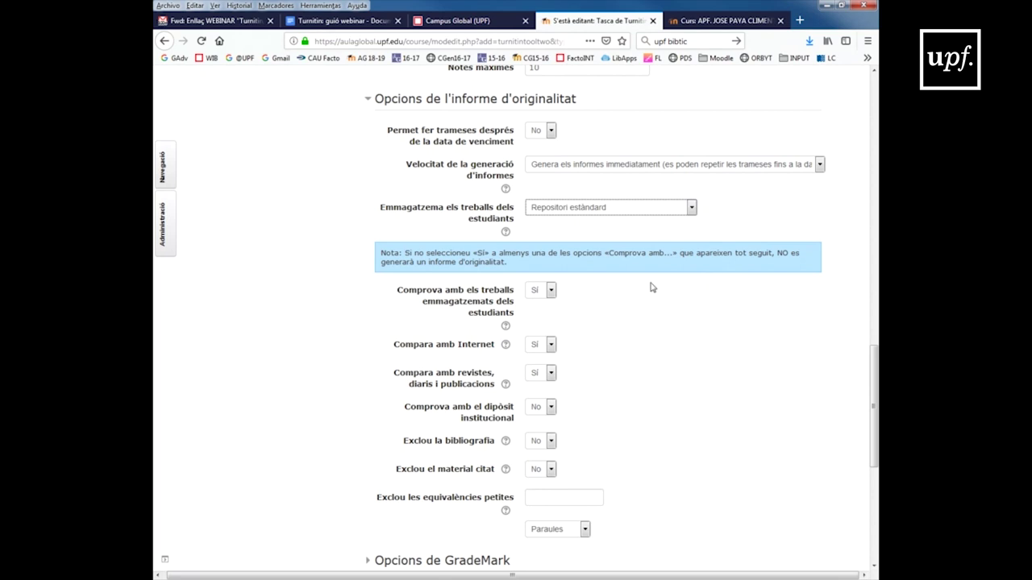
# Step: Set the check against the institutional repository (Comprova amb el dipòsit institucional) to "Sí"
pyautogui.scroll(-1, 652, 287)
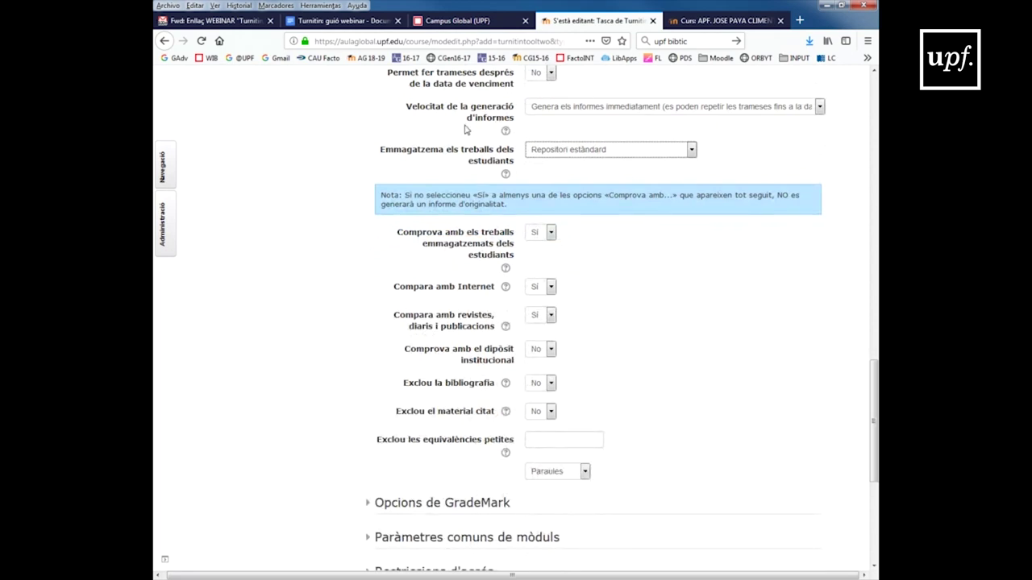
pyautogui.scroll(-2, 444, 162)
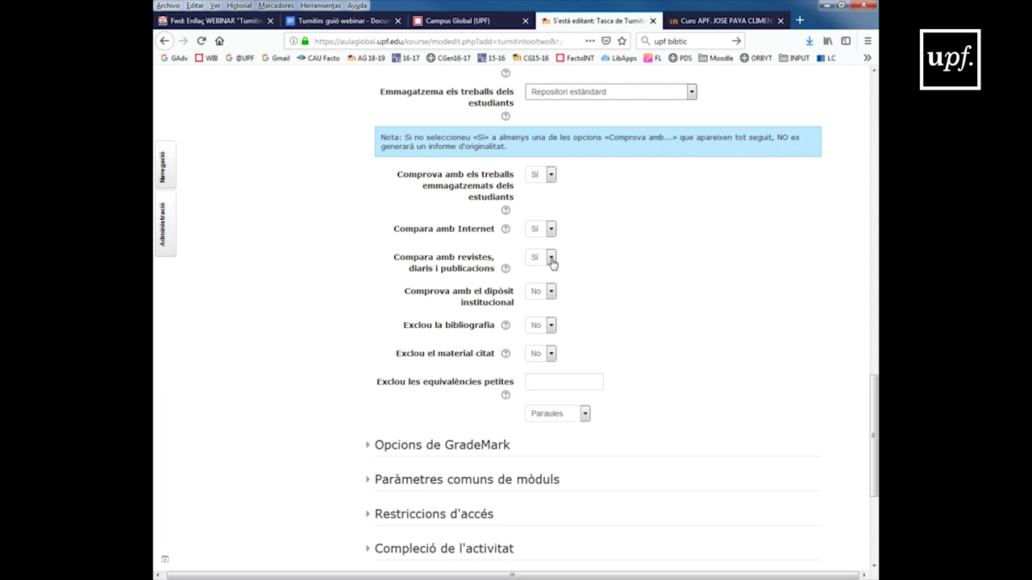
pyautogui.scroll(-1, 552, 262)
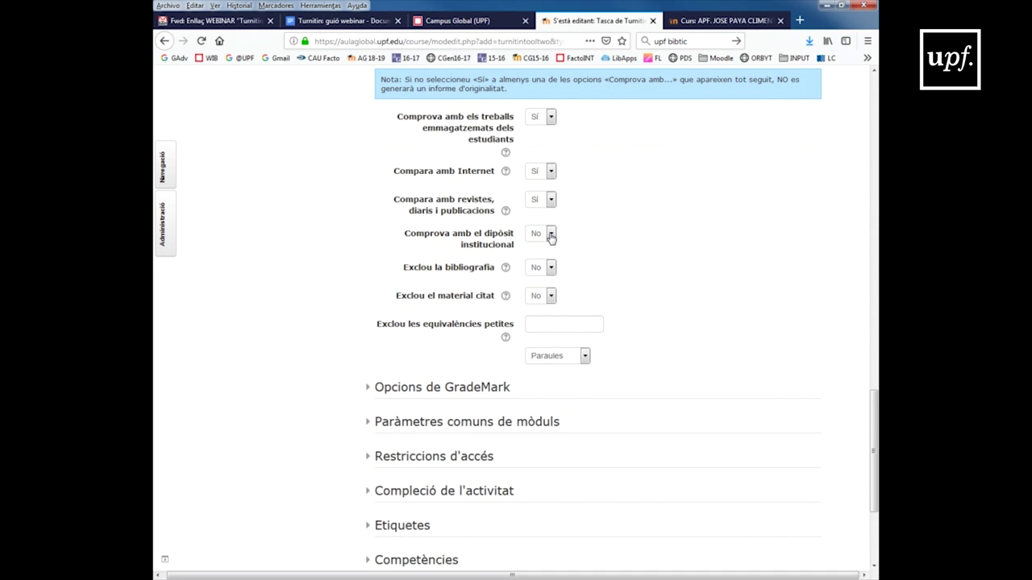
pyautogui.click(551, 236)
pyautogui.click(534, 263)
# Step: Check the available options for excluding the bibliography (Exclou la bibliografia) from the originality report
pyautogui.scroll(-2, 576, 238)
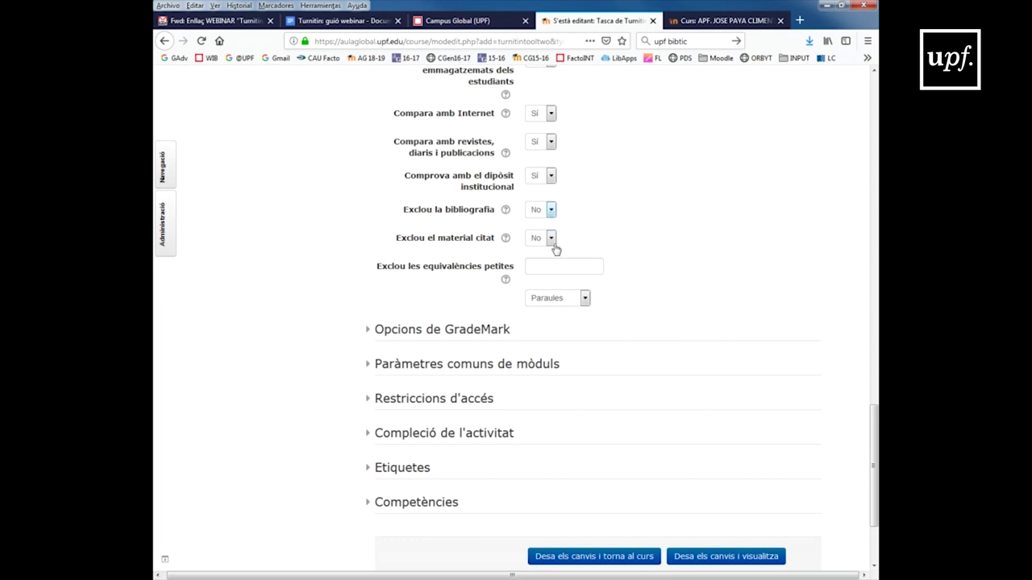
pyautogui.click(551, 211)
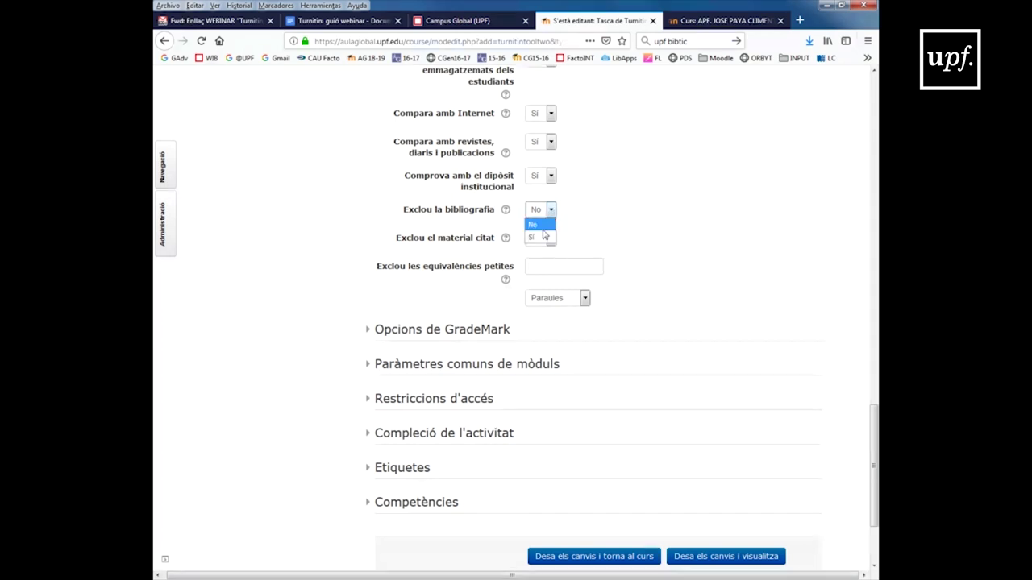
pyautogui.click(593, 240)
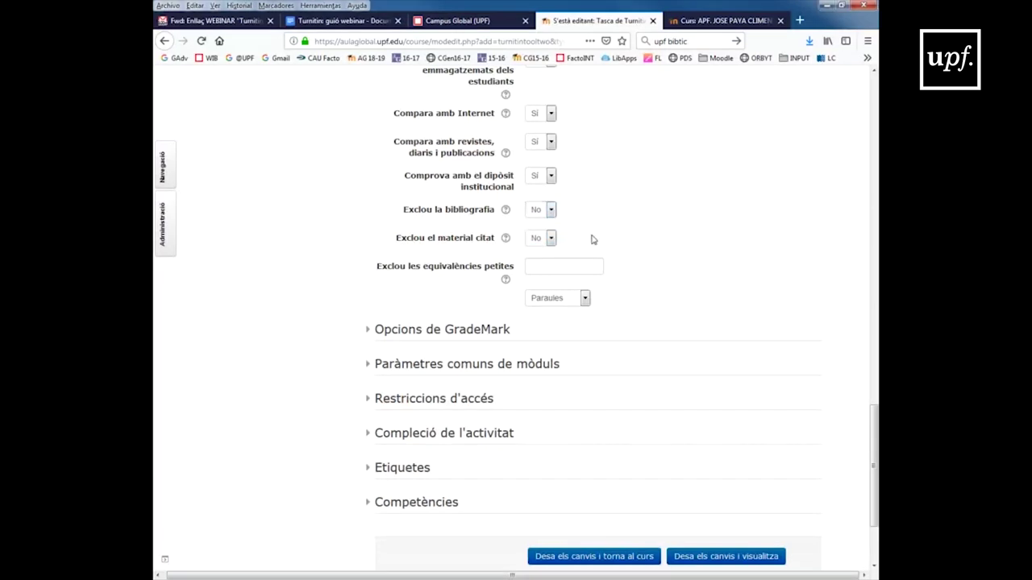
# Step: Try excluding small matches (Exclou les equivalències petites) with a threshold of 10 words, and clear the value again
pyautogui.click(549, 270)
pyautogui.write('10')
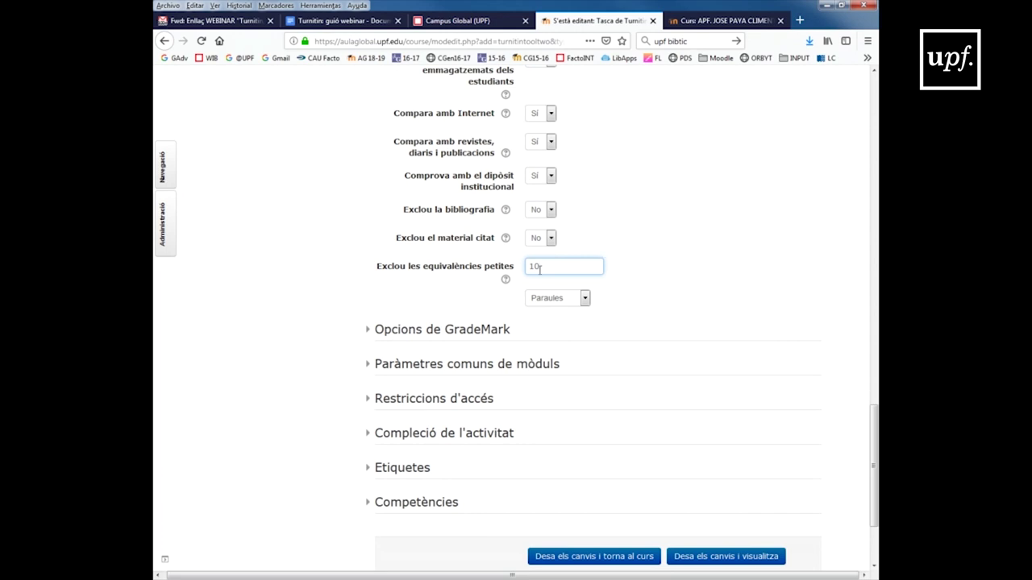
pyautogui.press('BackSpace')
pyautogui.press('BackSpace')
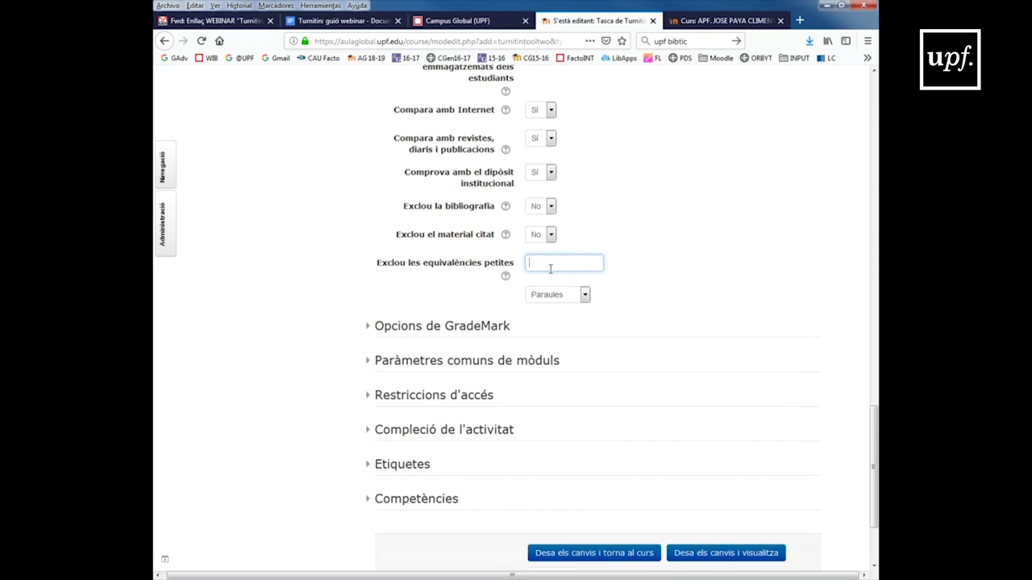
pyautogui.scroll(-1, 551, 270)
pyautogui.scroll(3, 601, 259)
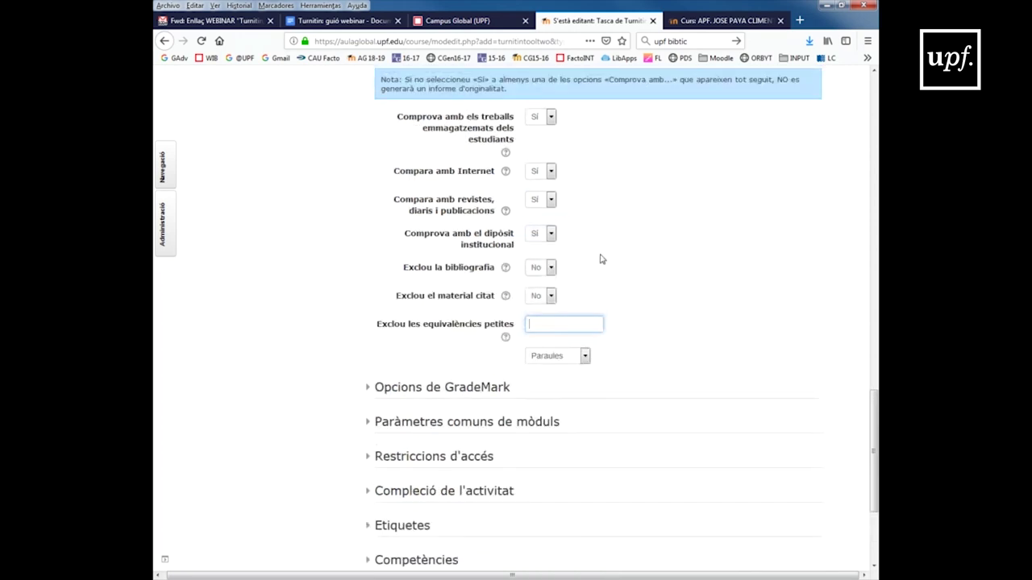
# Step: Check the rubric setting in the GradeMark options (Opcions de GradeMark) and collapse the section again
pyautogui.scroll(-3, 589, 309)
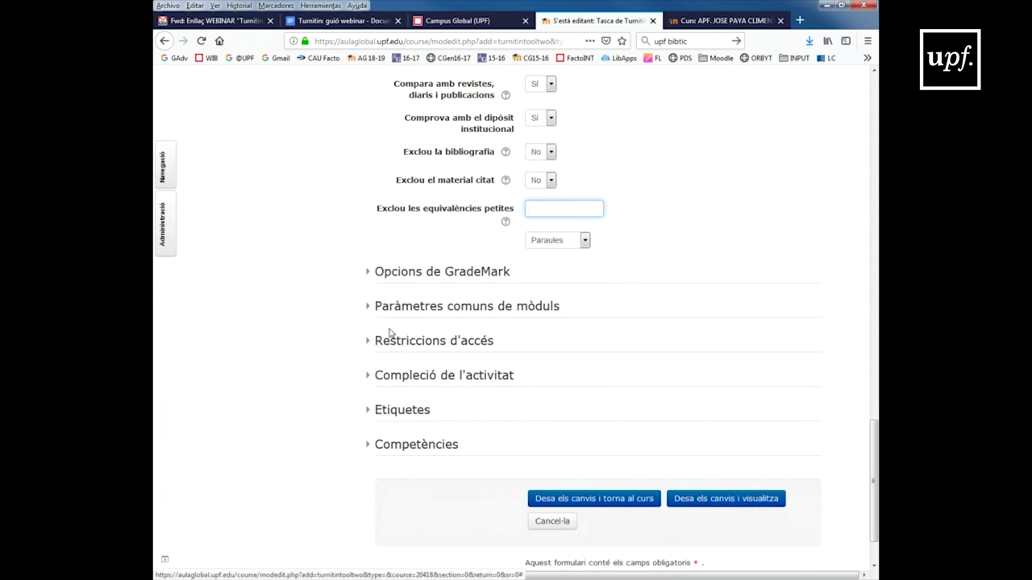
pyautogui.click(369, 274)
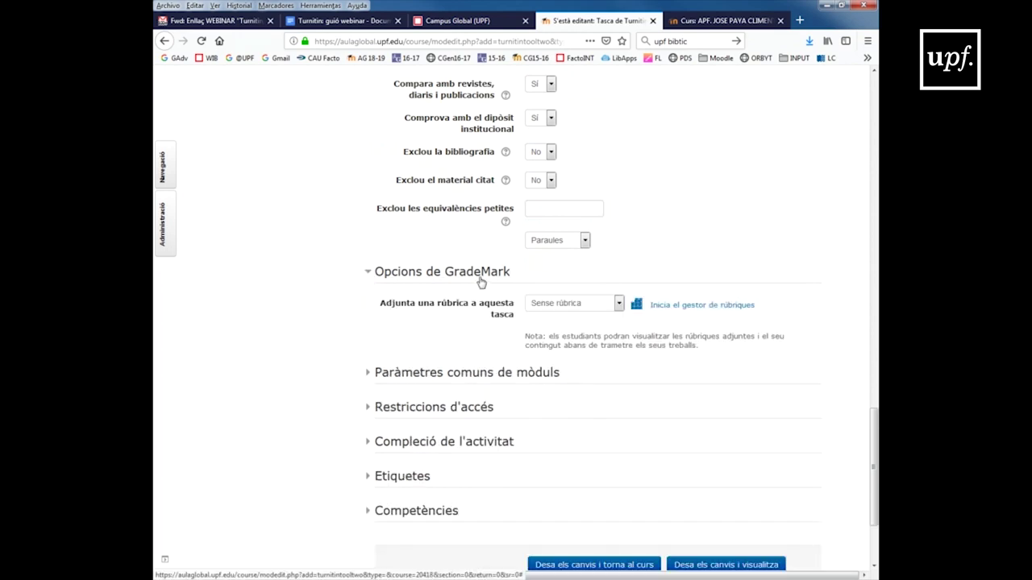
pyautogui.click(367, 275)
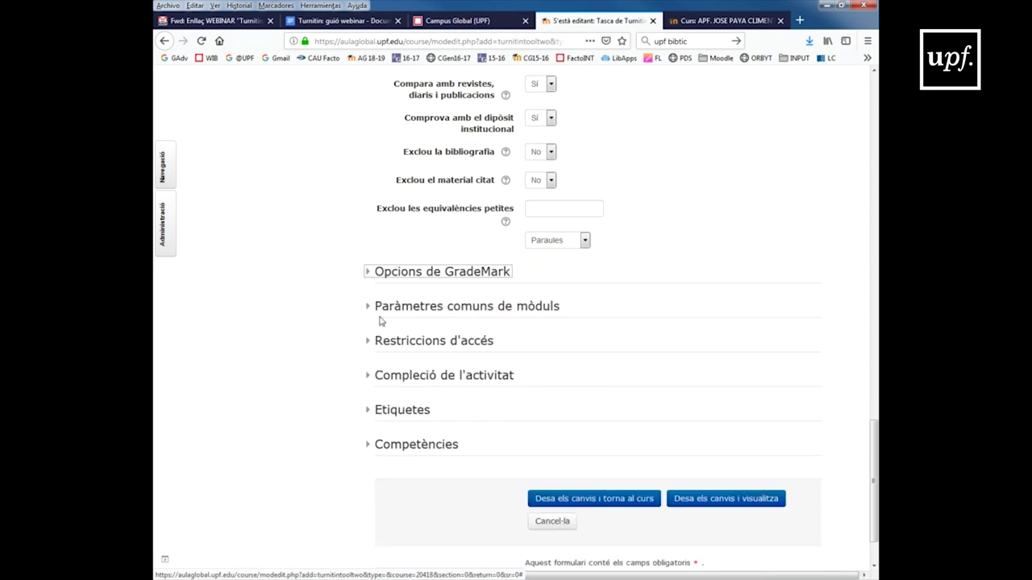
# Step: Check the availability choices (Disponibilitat) in the common module settings (Paràmetres comuns de mòduls)
pyautogui.click(369, 309)
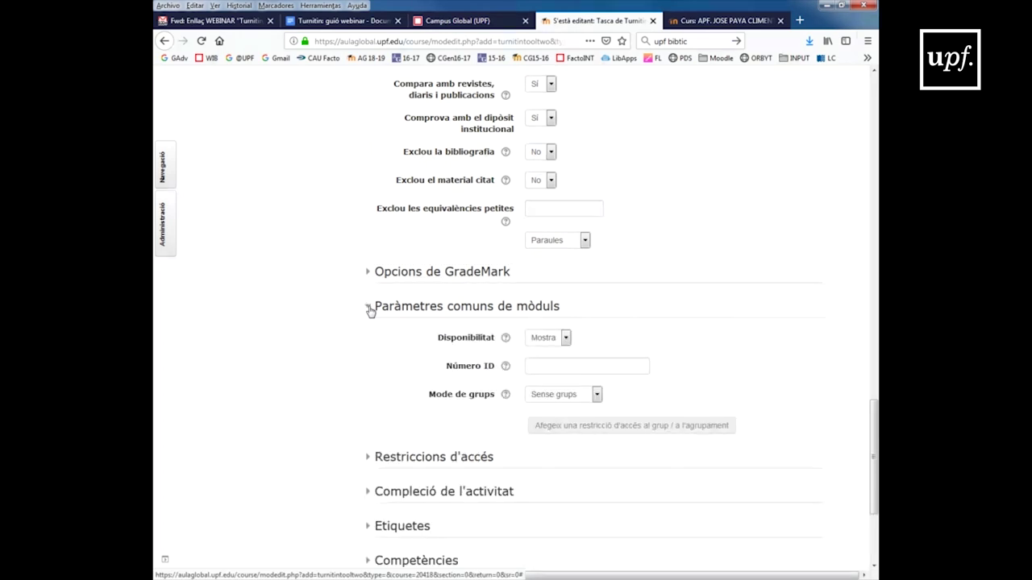
pyautogui.click(369, 309)
pyautogui.click(369, 309)
pyautogui.click(566, 337)
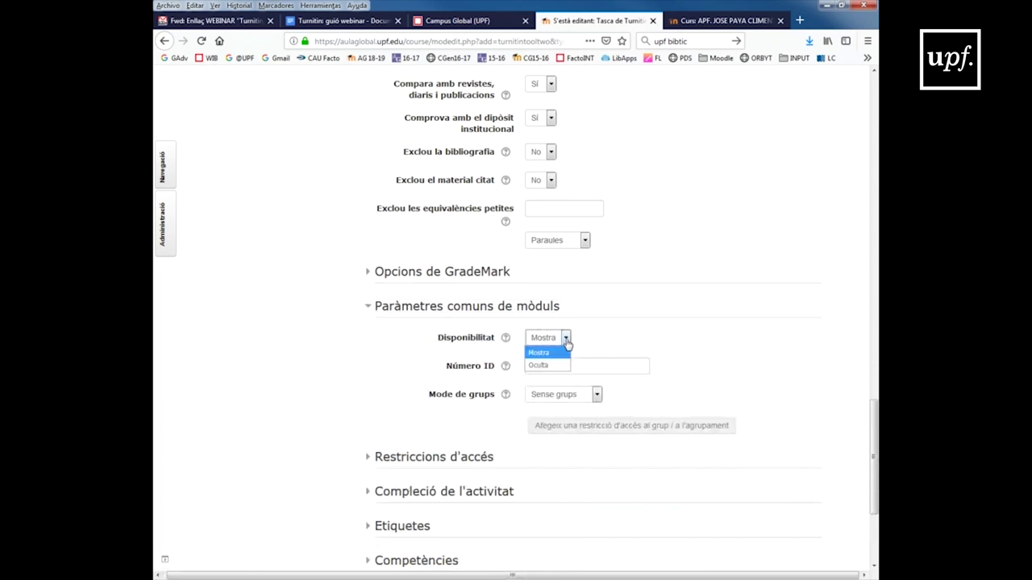
pyautogui.click(587, 343)
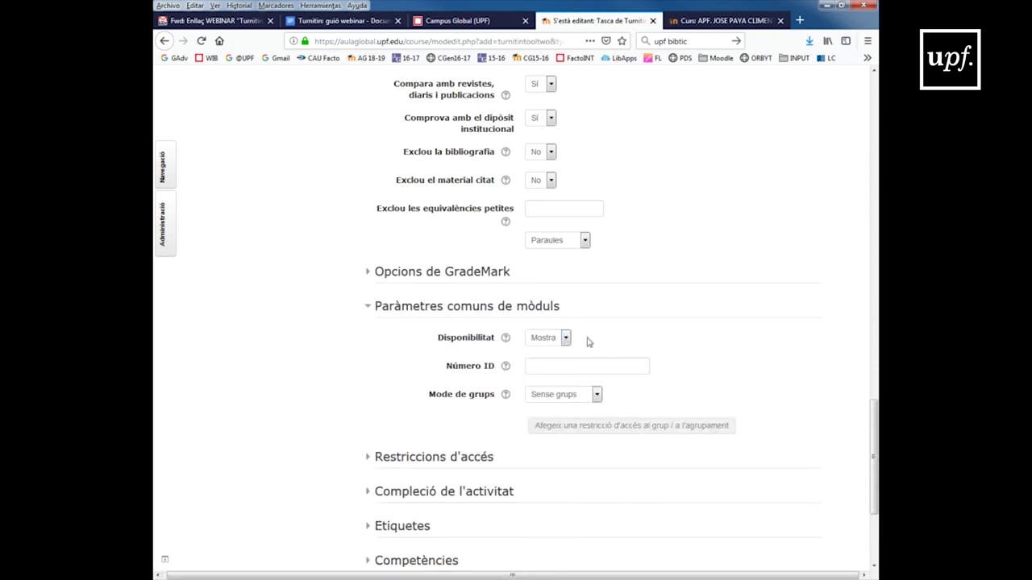
# Step: Review the access restrictions (Restriccions d'accés), and save the assignment, returning to the course page
pyautogui.click(367, 457)
pyautogui.scroll(-2, 298, 418)
pyautogui.click(372, 365)
pyautogui.click(372, 365)
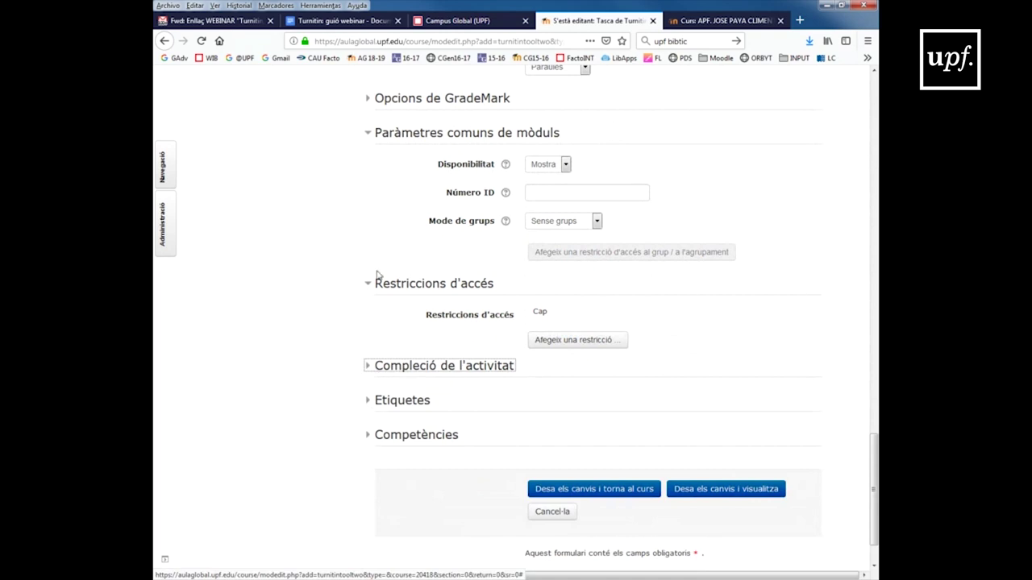
pyautogui.click(376, 133)
pyautogui.scroll(1, 349, 205)
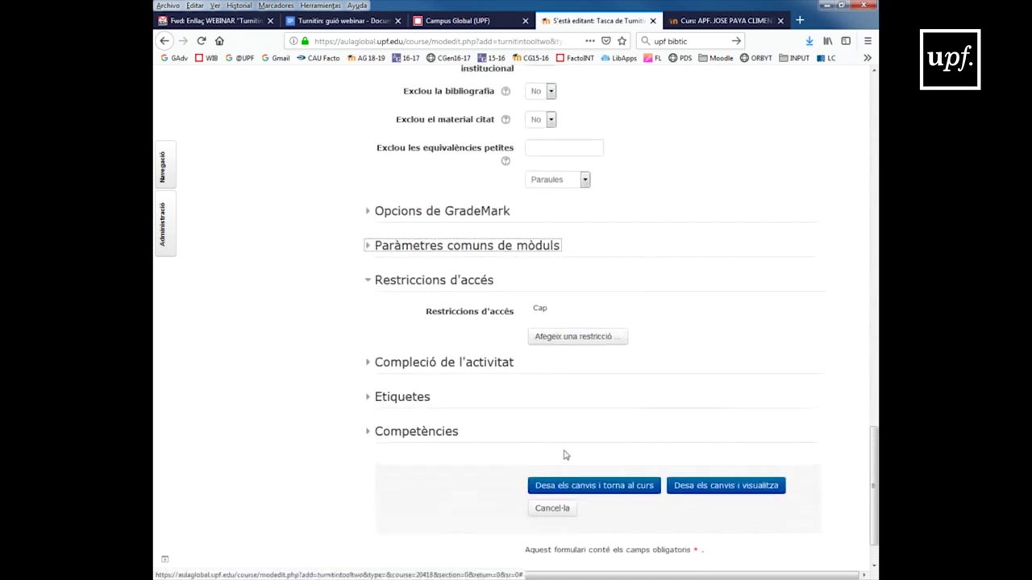
pyautogui.click(609, 487)
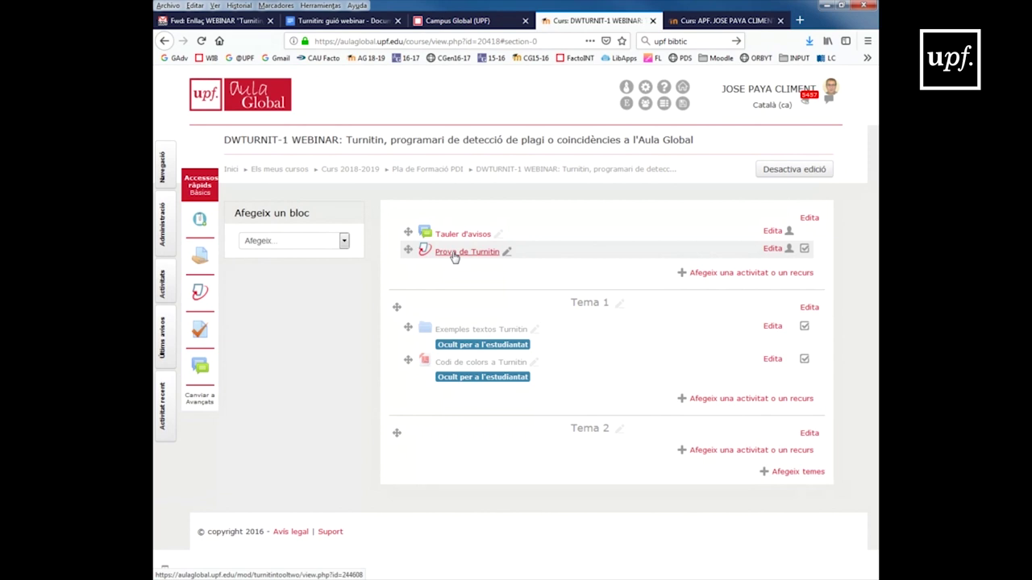
# Step: Open the "Prova de Turnitin" assignment and check how its start date (Data d'inici) can be edited, leaving the date as it is
pyautogui.click(454, 254)
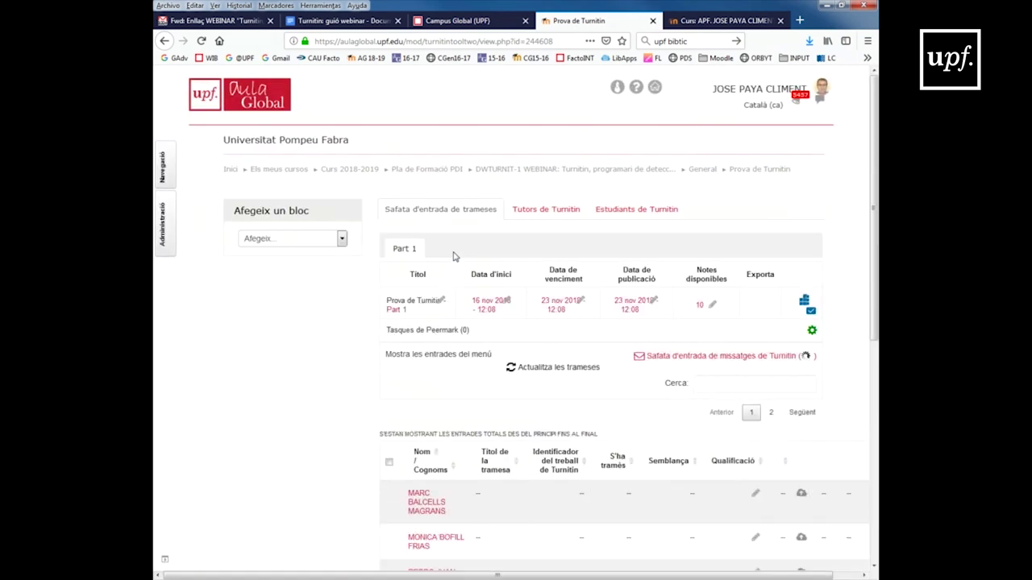
pyautogui.scroll(-4, 454, 256)
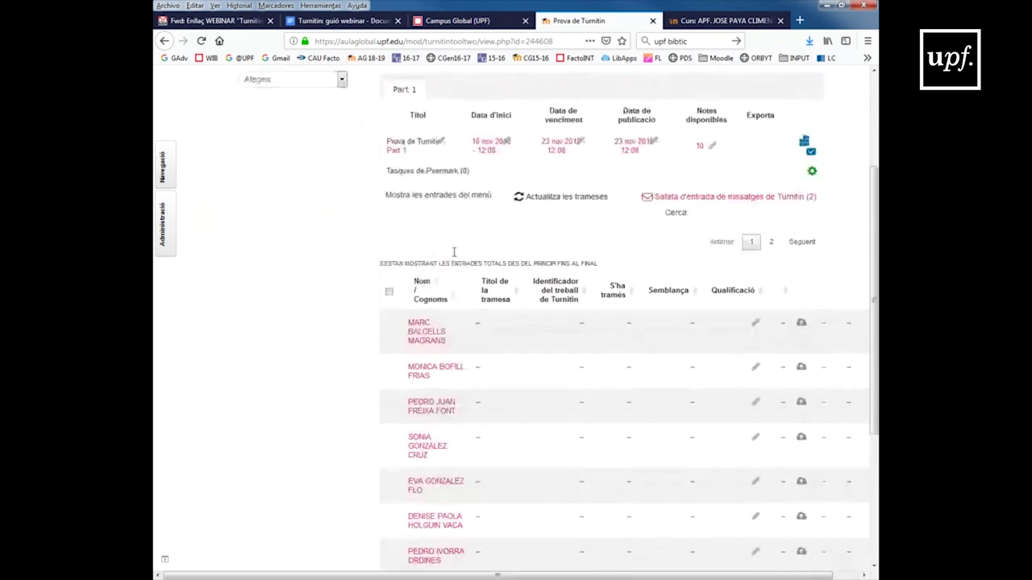
pyautogui.scroll(3, 454, 255)
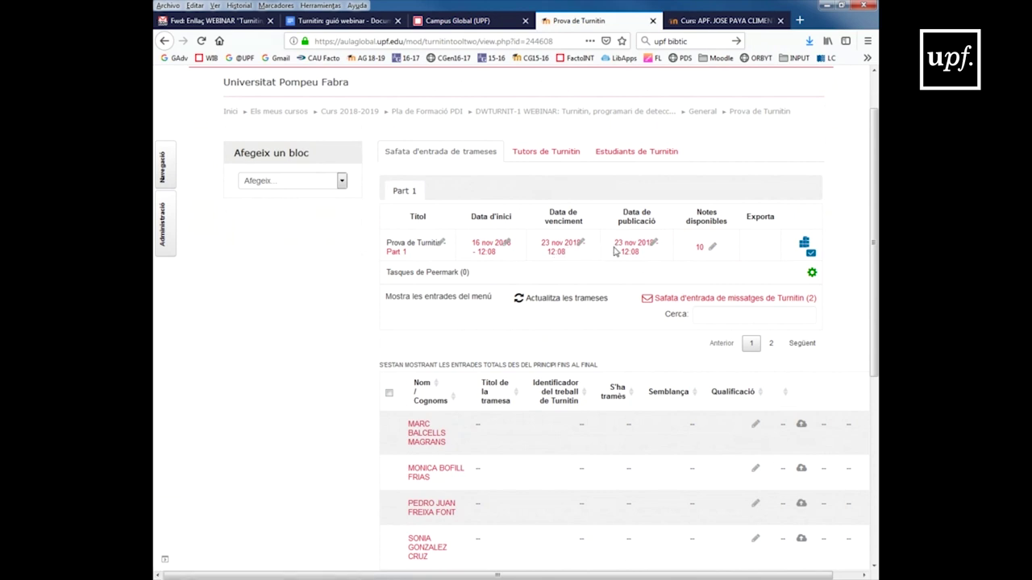
pyautogui.click(507, 247)
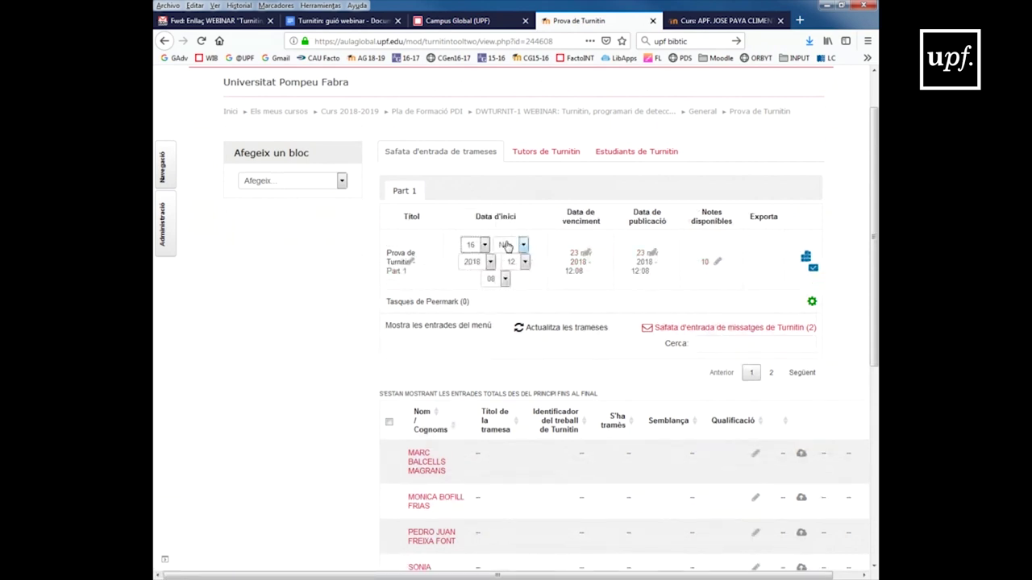
pyautogui.click(447, 217)
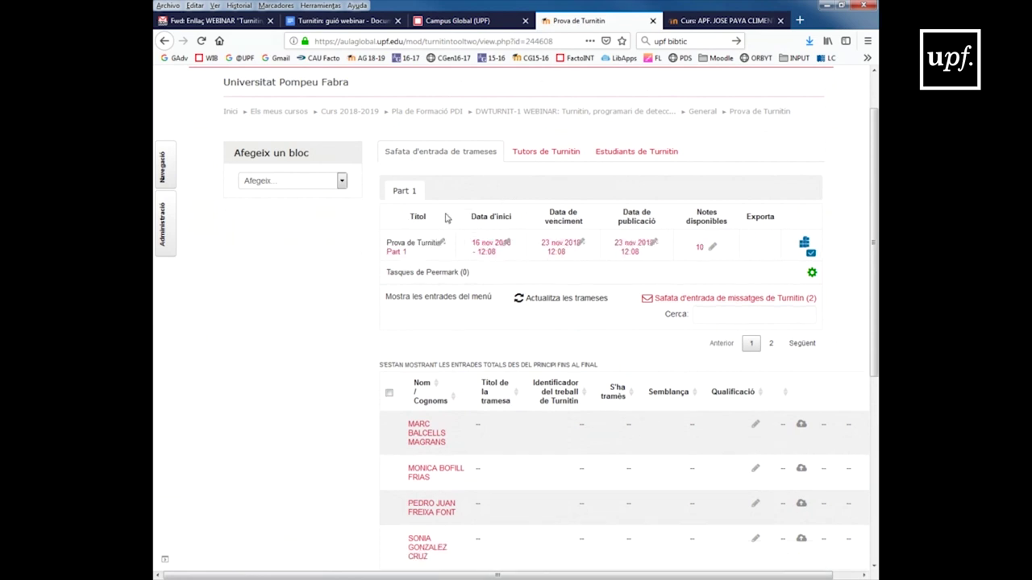
# Step: Open the paper submission form (Tramet el treball) for the first student in the submissions inbox
pyautogui.scroll(-3, 447, 217)
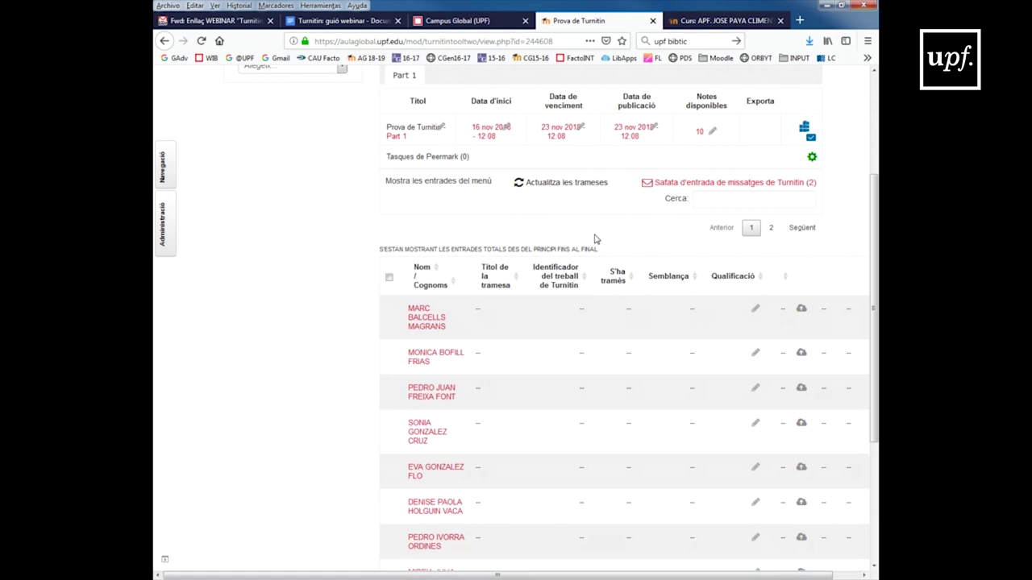
pyautogui.scroll(-1, 489, 300)
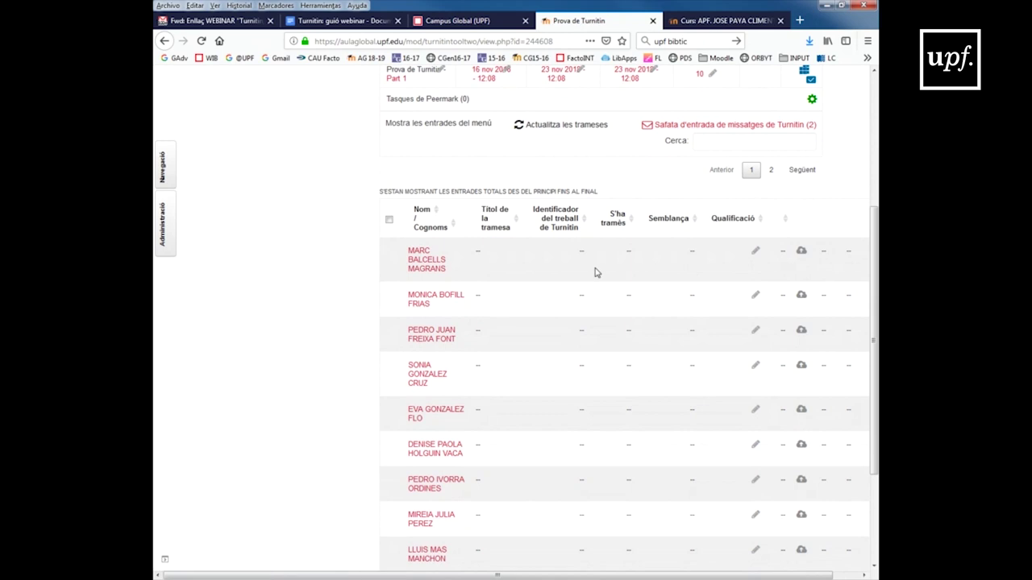
pyautogui.click(802, 253)
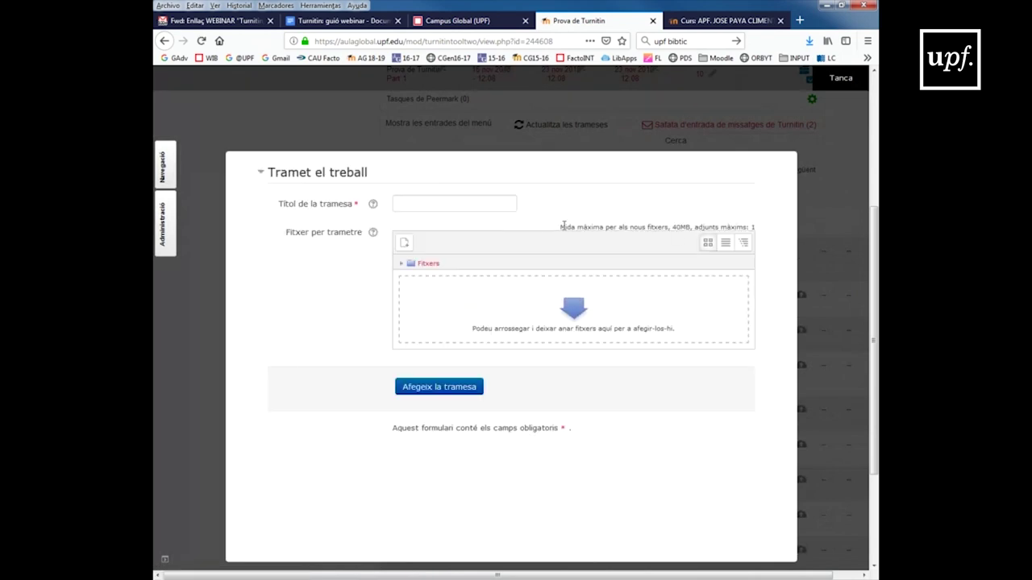
pyautogui.click(489, 204)
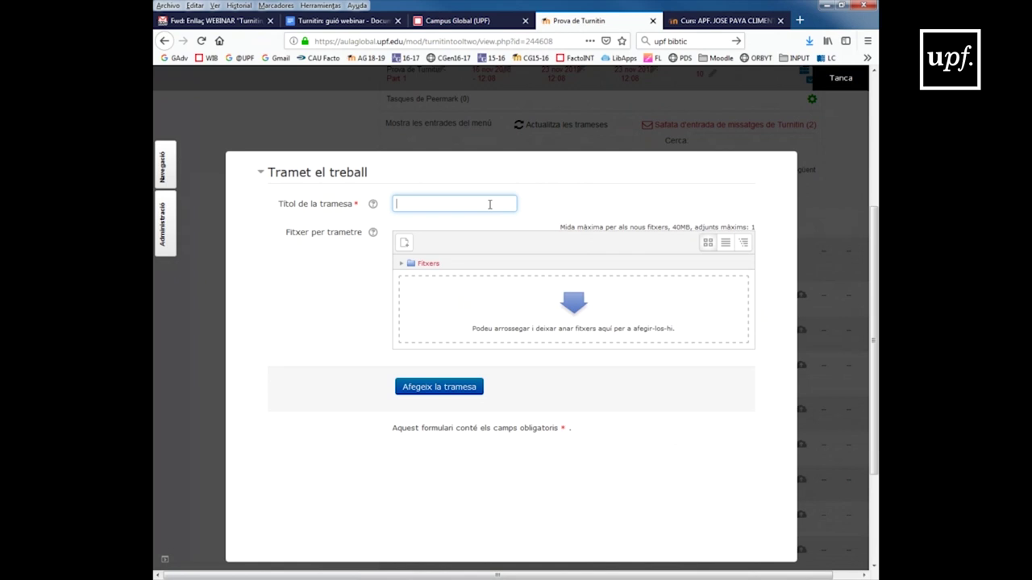
# Step: Set the submission title (Títol de la tramesa) to "prova_trad_especialitzada", copied from the file's name in the "TURNITIN exemples 2018" folder
pyautogui.click(572, 314)
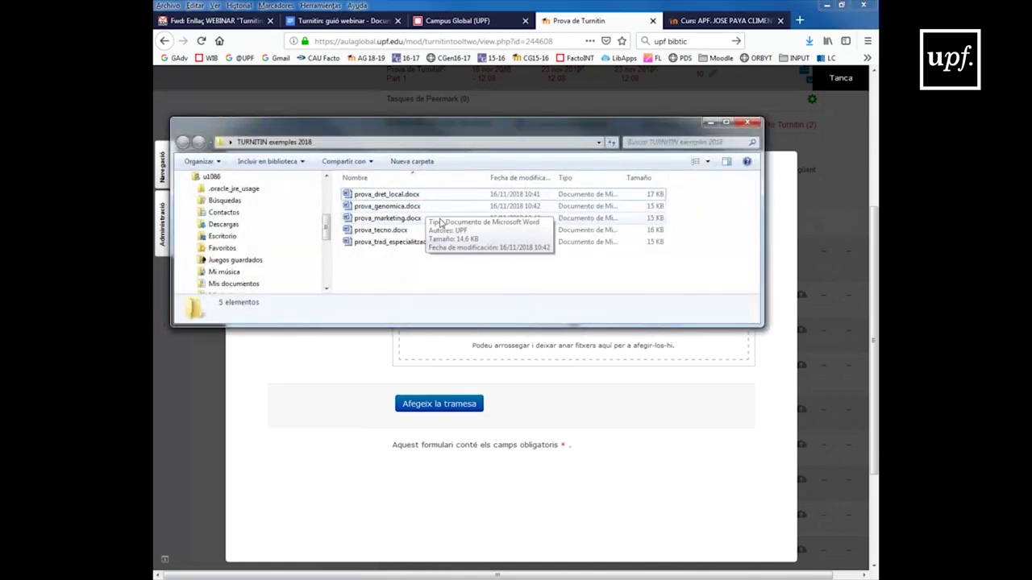
pyautogui.click(421, 246)
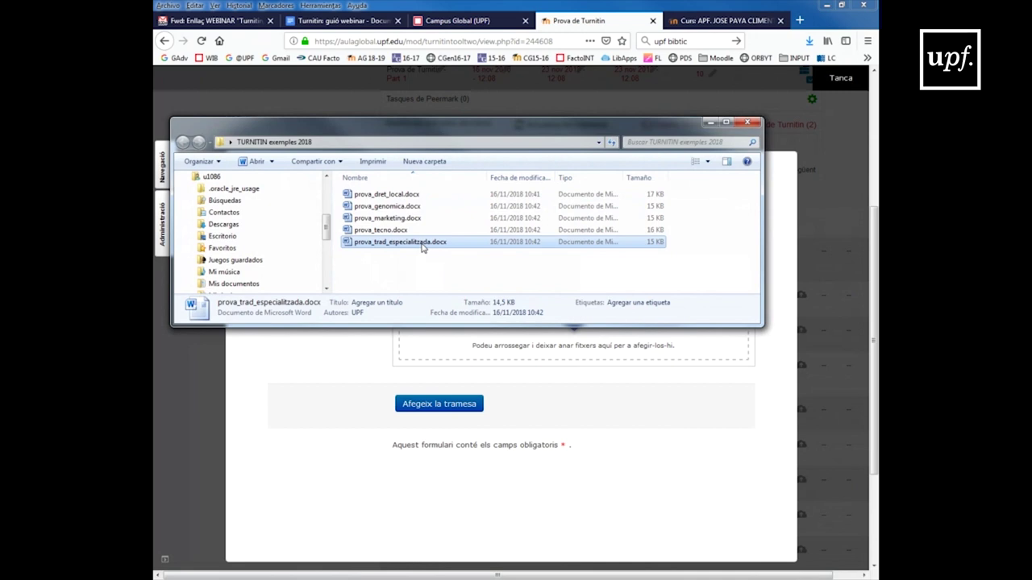
pyautogui.click(422, 243)
pyautogui.hotkey('ctrl', 'c')
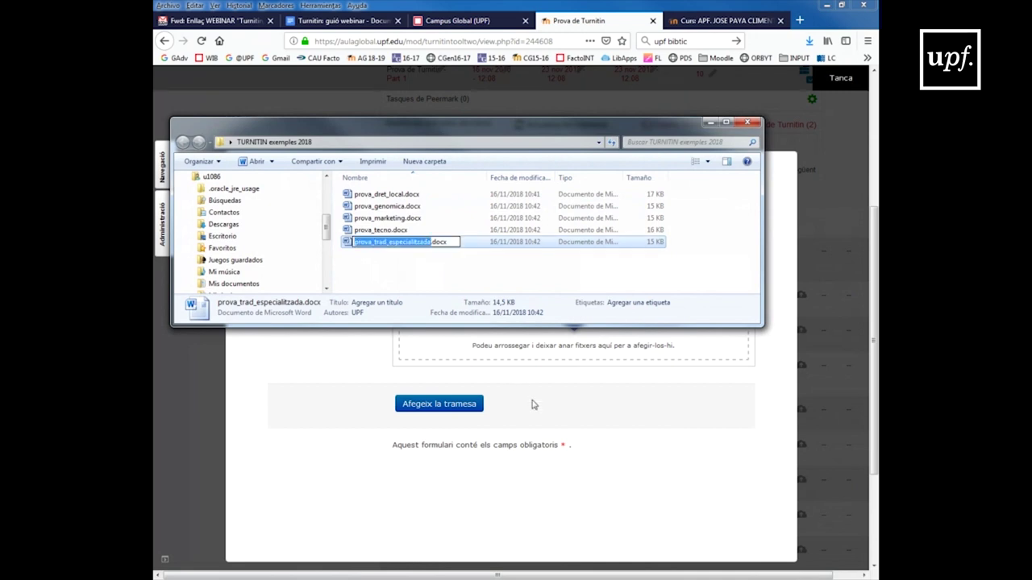
pyautogui.press('Escape')
pyautogui.press('Escape')
pyautogui.click(452, 223)
pyautogui.rightClick(453, 223)
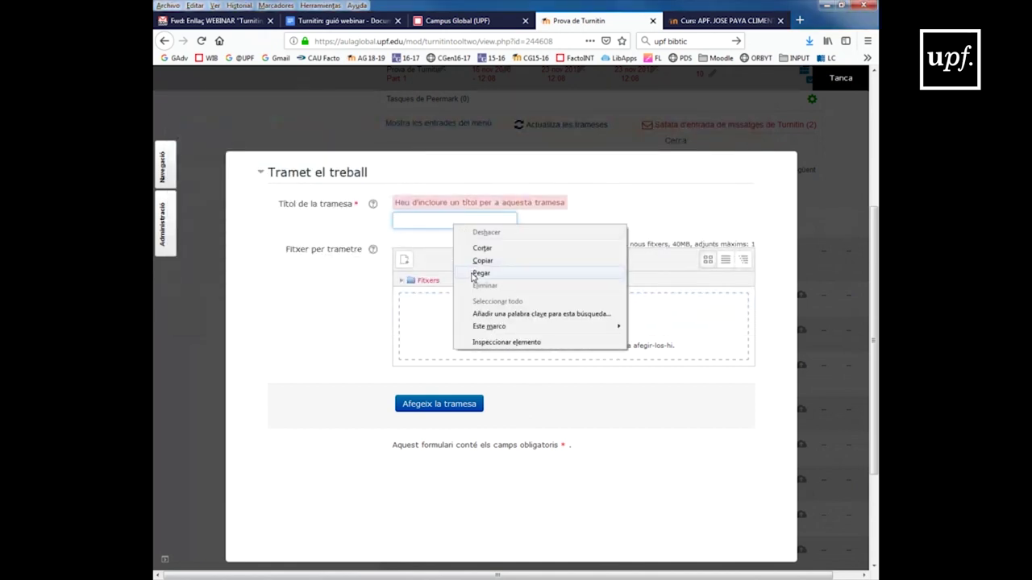
pyautogui.click(481, 273)
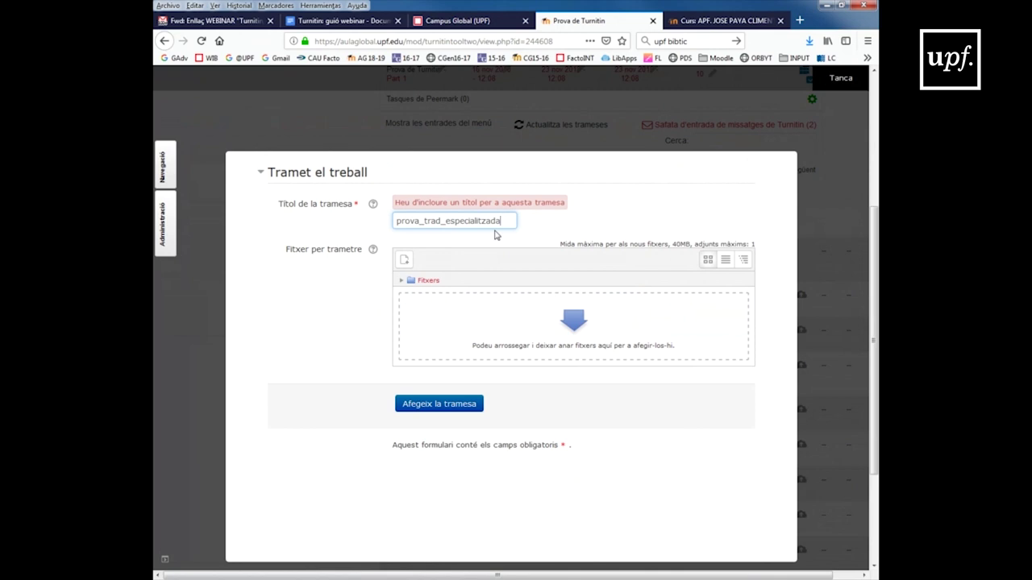
# Step: Attach prova_trad_especialitzada.docx from the "TURNITIN exemples 2018" folder as the file to submit
pyautogui.hotkey('alt', 'Tab')
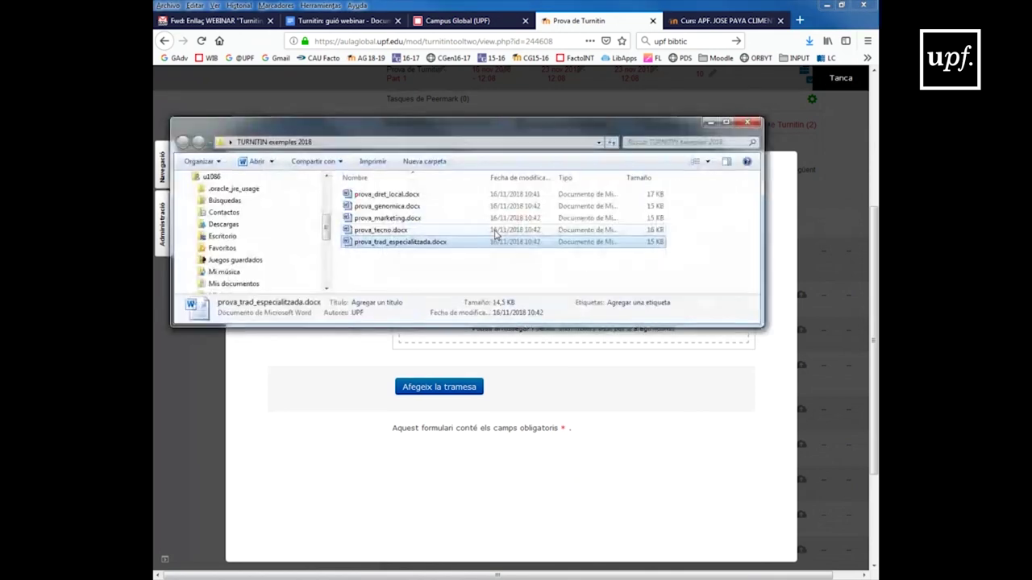
pyautogui.moveTo(485, 128); pyautogui.dragTo(159, 146)
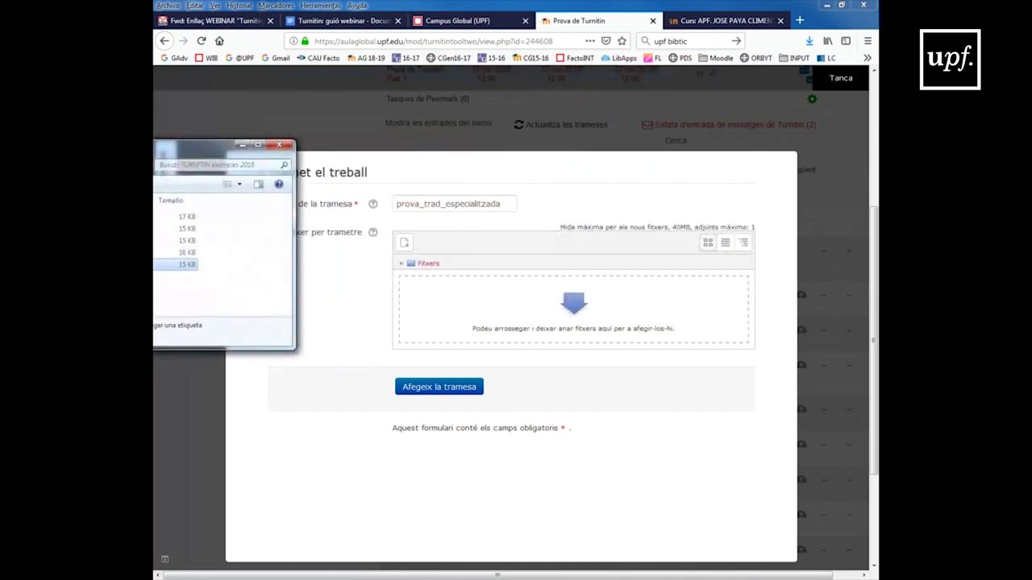
pyautogui.moveTo(186, 265); pyautogui.dragTo(460, 330)
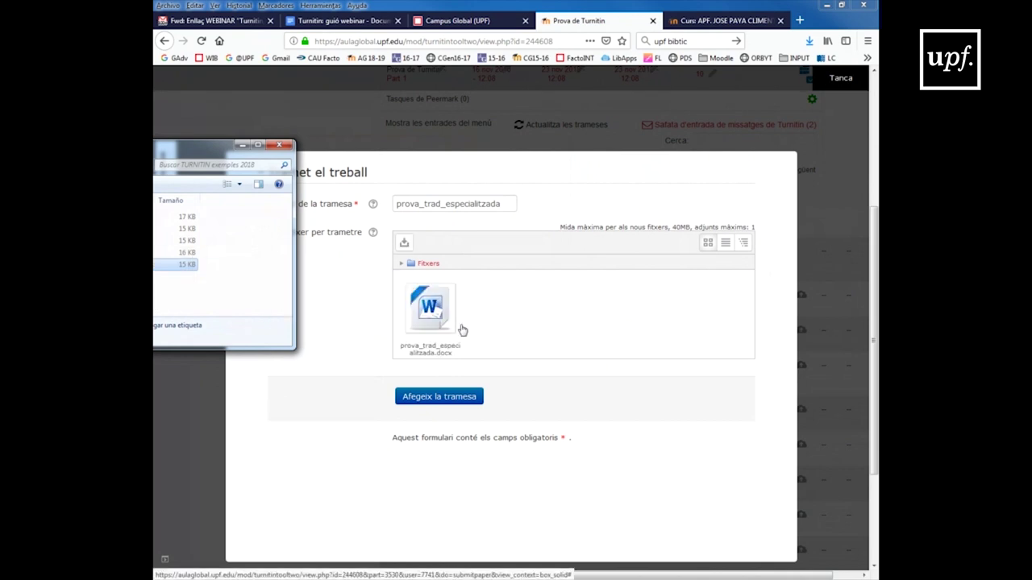
# Step: Submit the paper to Turnitin, close the digital receipt and check the student's row in the submissions inbox
pyautogui.click(453, 399)
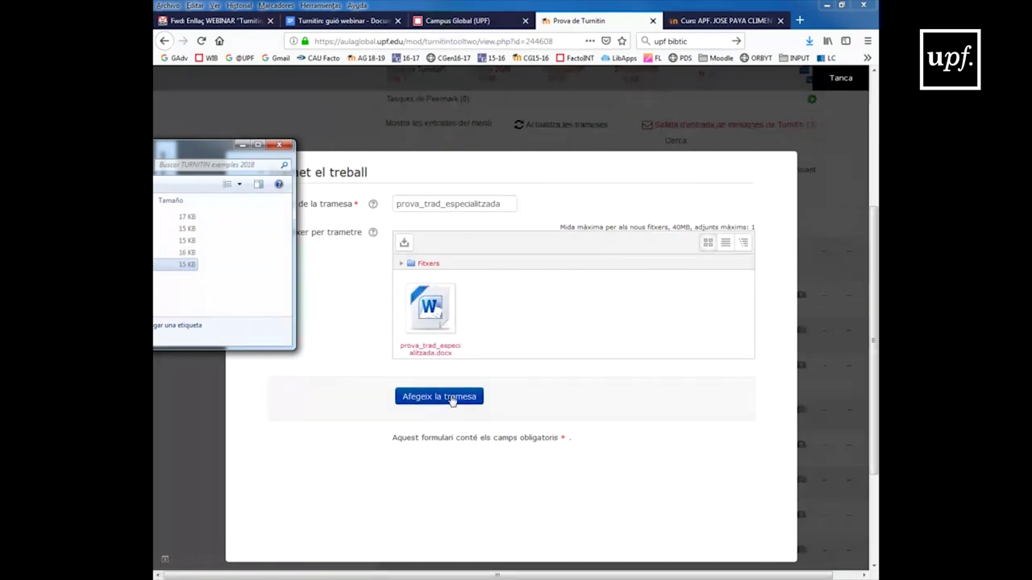
pyautogui.click(453, 400)
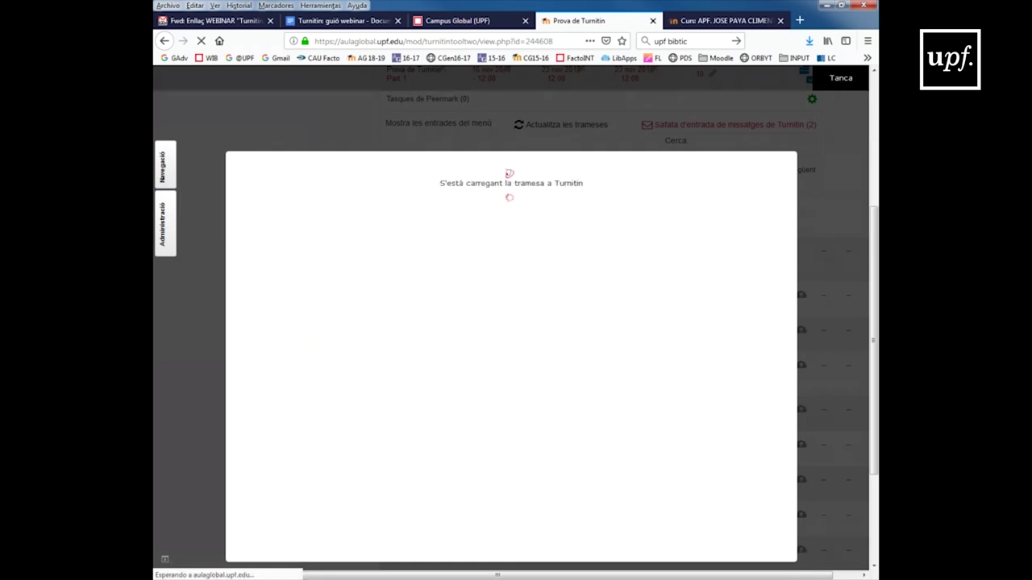
pyautogui.hotkey('alt', 'Tab')
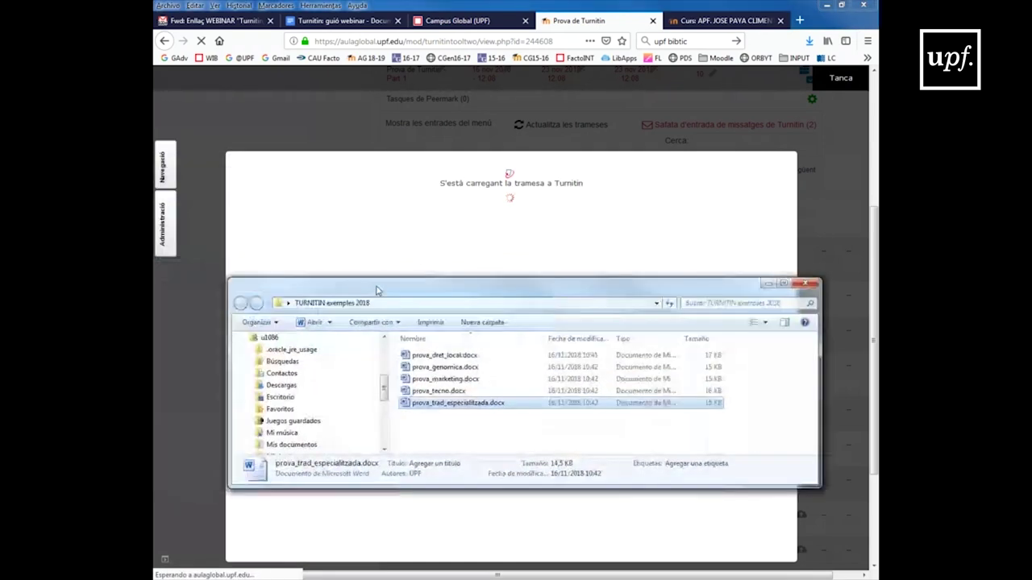
pyautogui.click(300, 167)
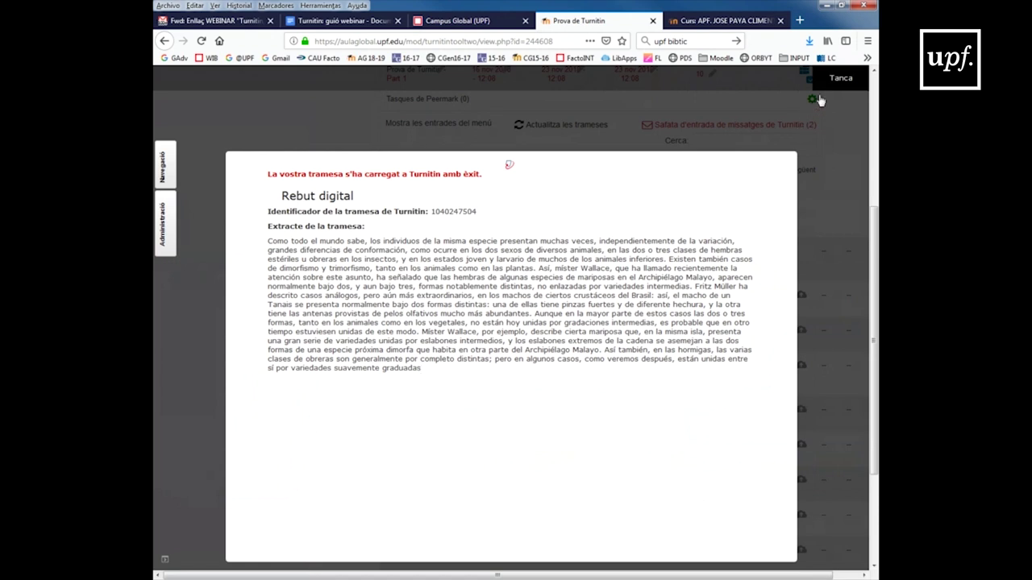
pyautogui.click(838, 80)
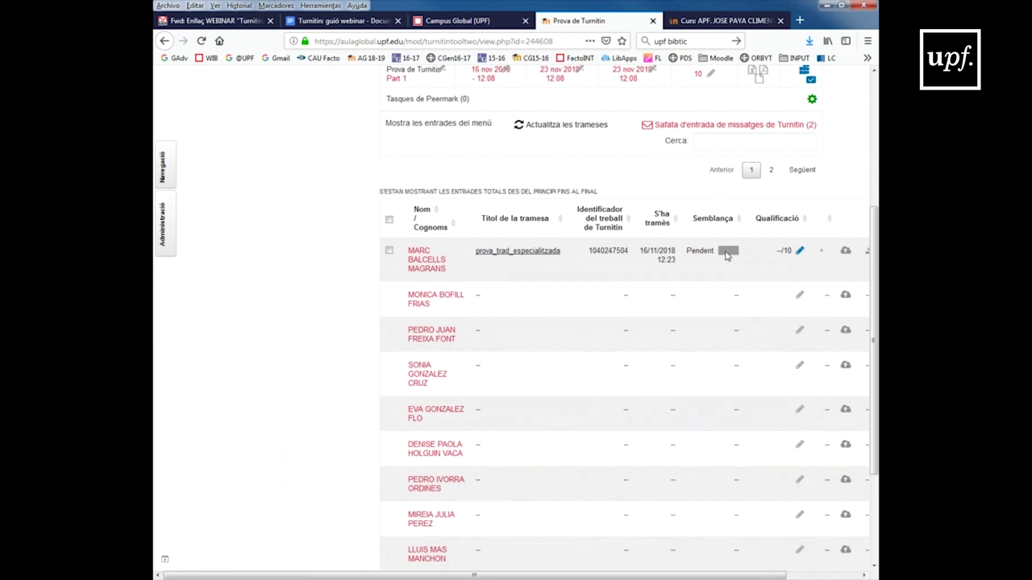
pyautogui.moveTo(658, 571); pyautogui.dragTo(727, 572)
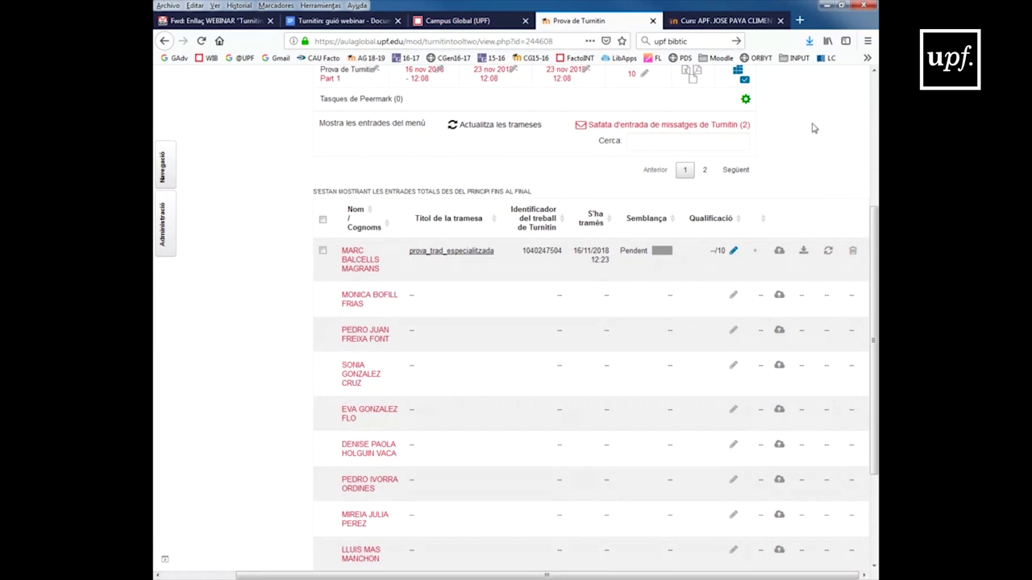
# Step: Open the "Turnitin 2018" assignment in the other course and examine the similarity of its submitted papers
pyautogui.click(726, 20)
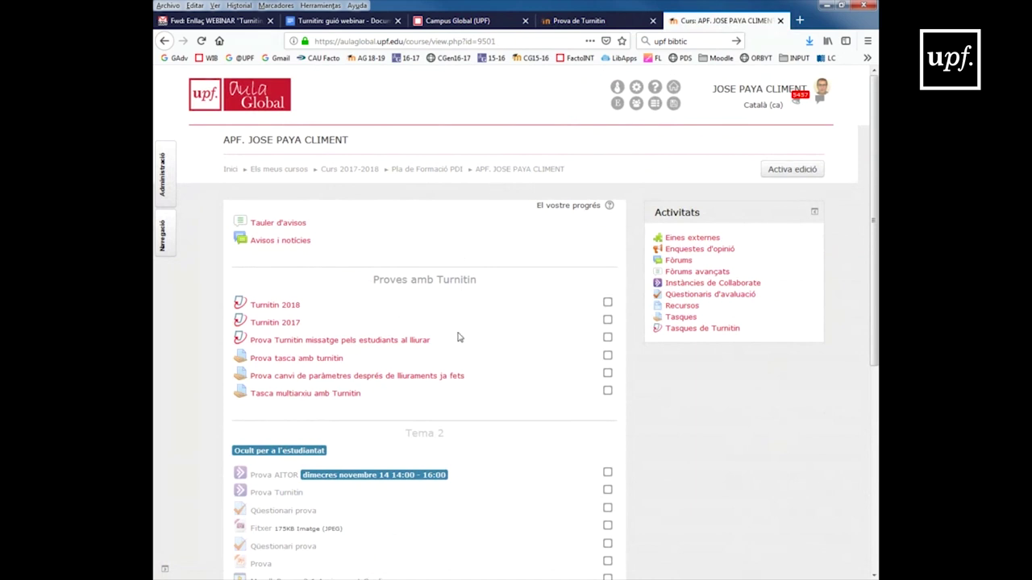
pyautogui.click(278, 306)
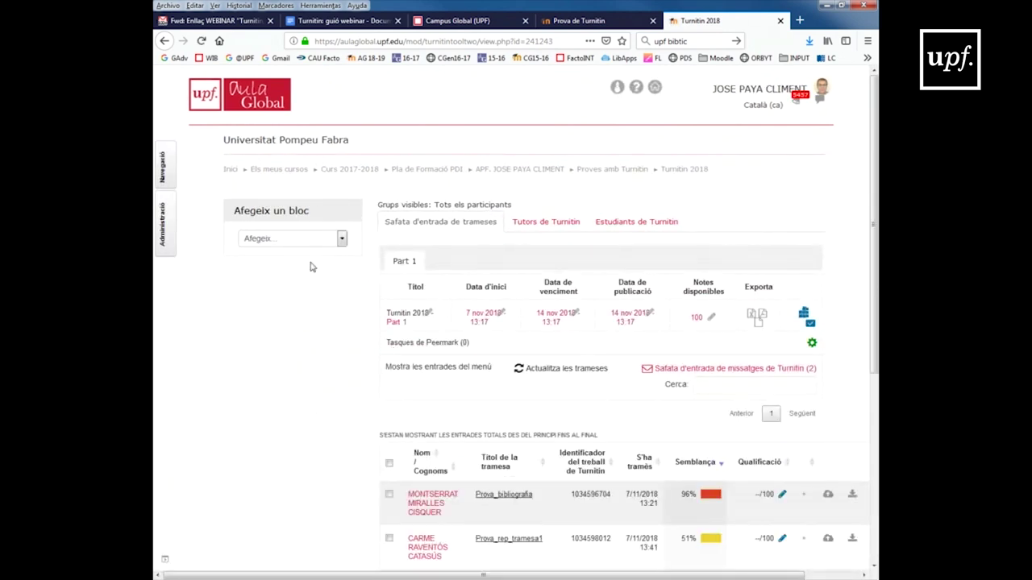
pyautogui.scroll(-5, 348, 281)
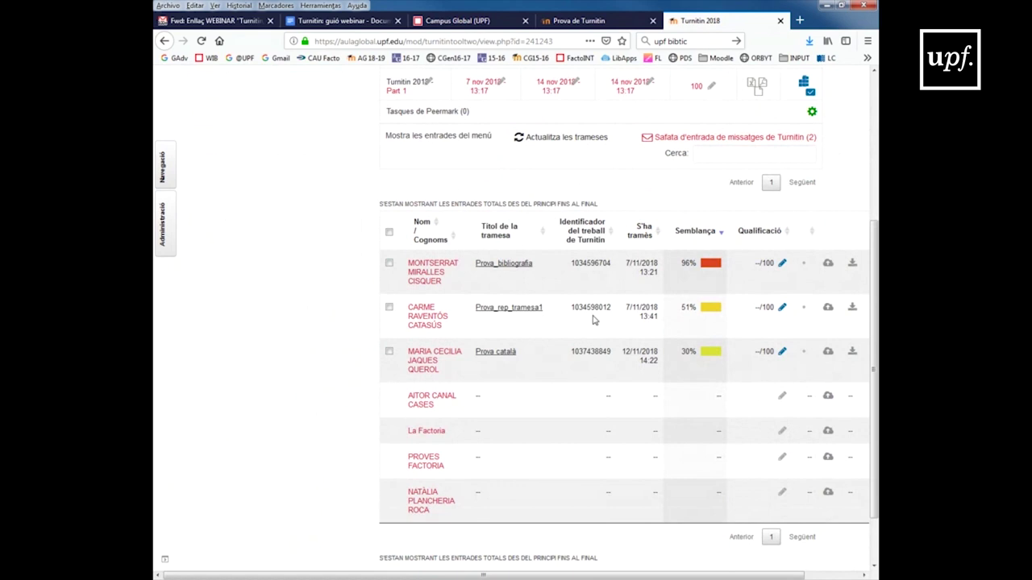
# Step: Open the similarity report of the "Prova_bibliografia" paper and activate the Calificación layer alongside Similitud
pyautogui.click(710, 266)
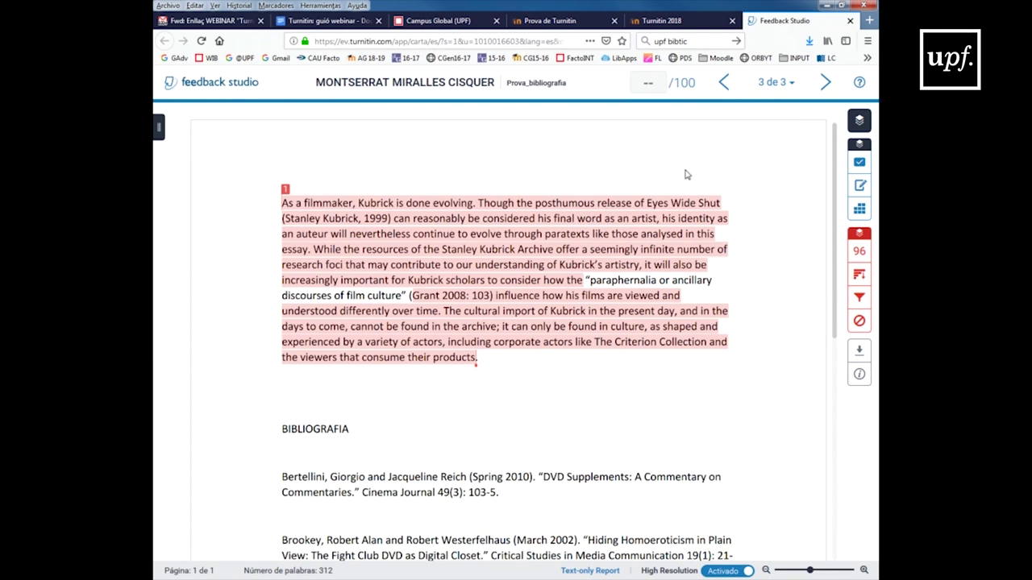
pyautogui.click(859, 123)
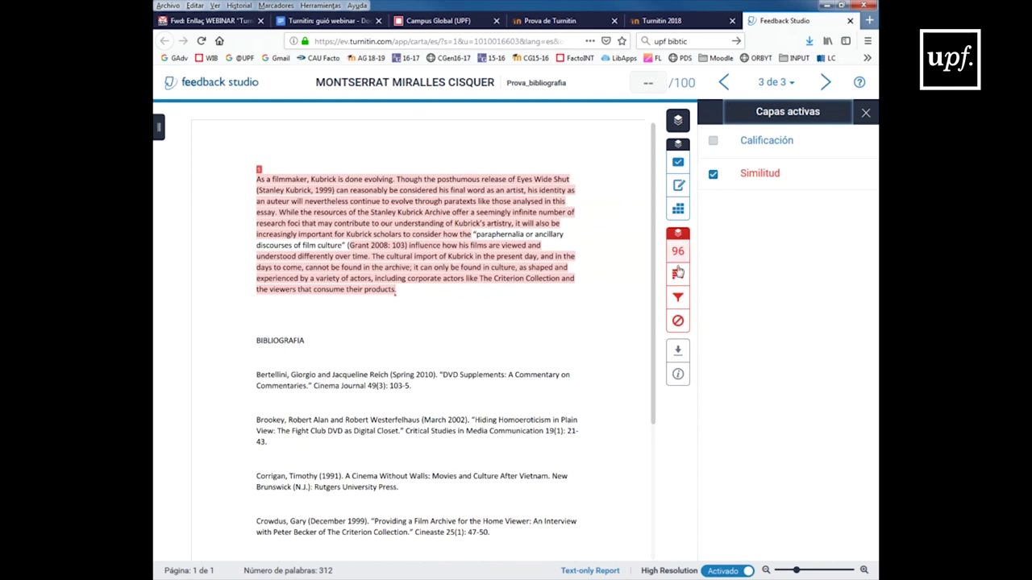
pyautogui.click(713, 143)
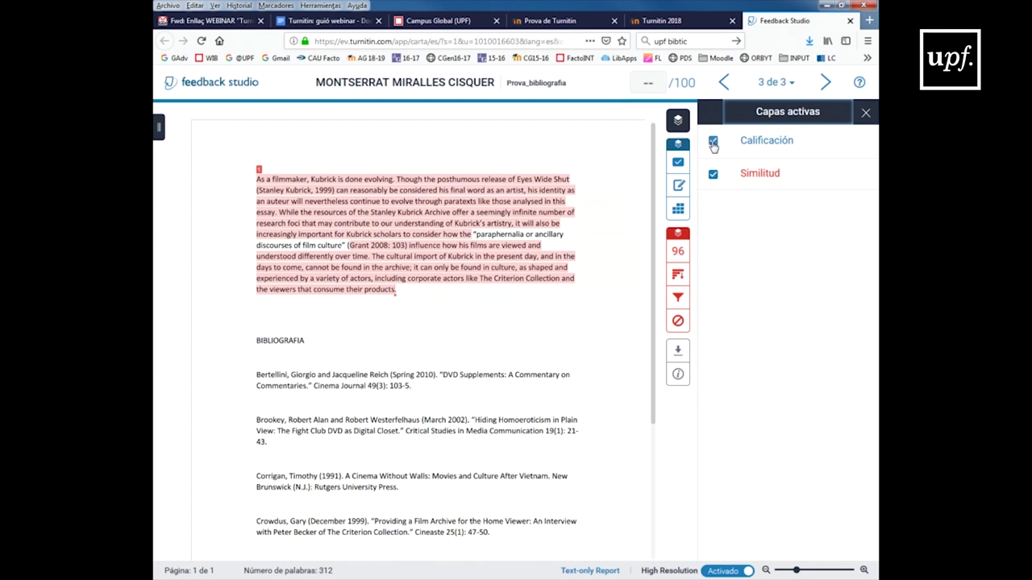
# Step: Start a QuickMark on the paper's first line, switch to the 6th-8th Grade Historical Analysis set, and close it without choosing a mark
pyautogui.click(679, 165)
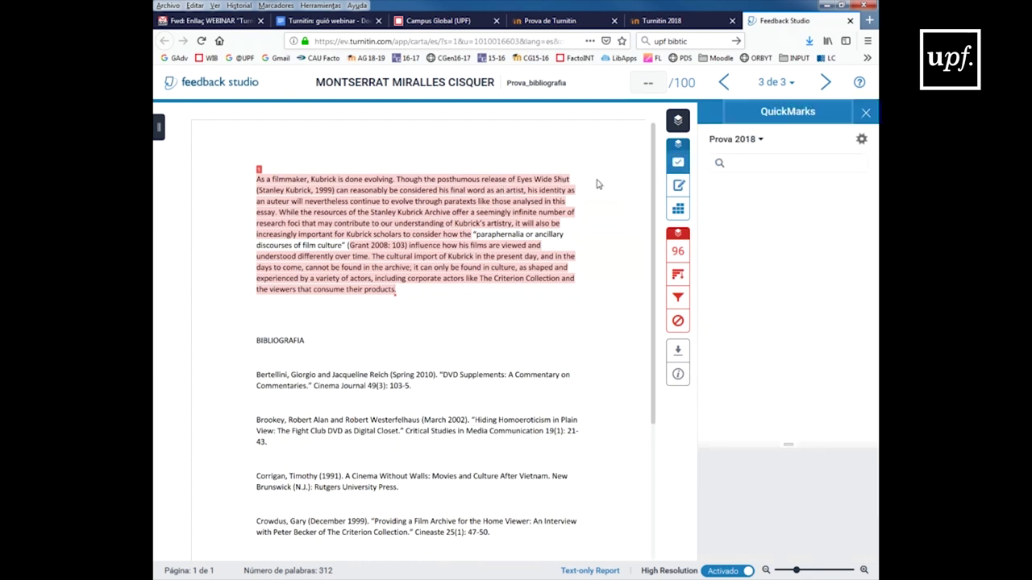
pyautogui.click(530, 183)
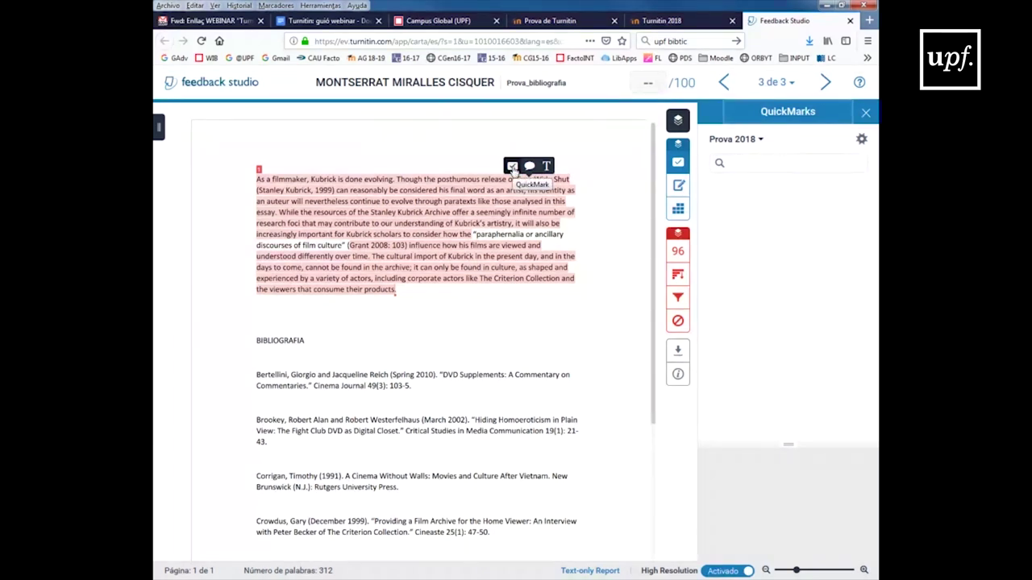
pyautogui.click(512, 168)
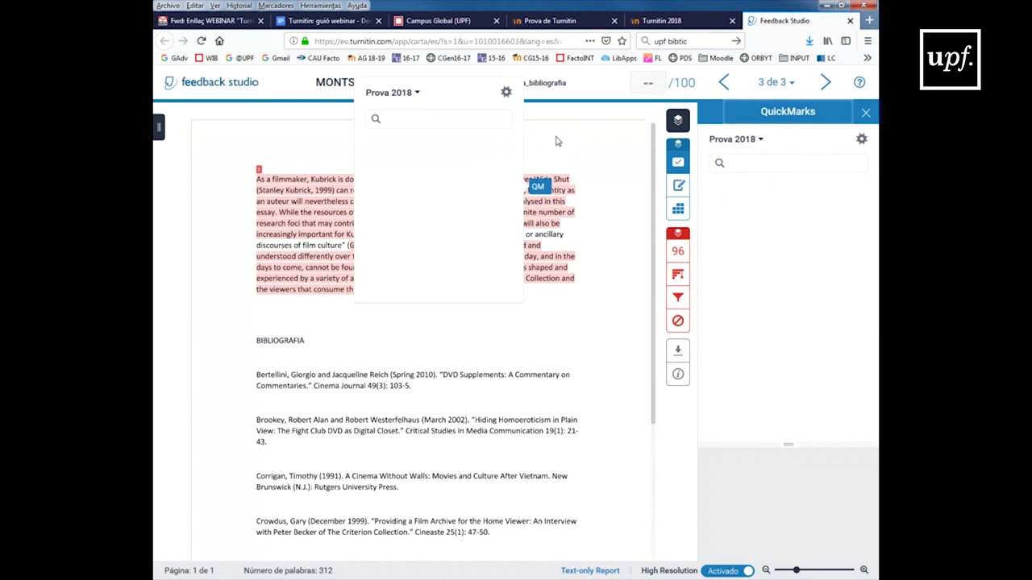
pyautogui.click(418, 95)
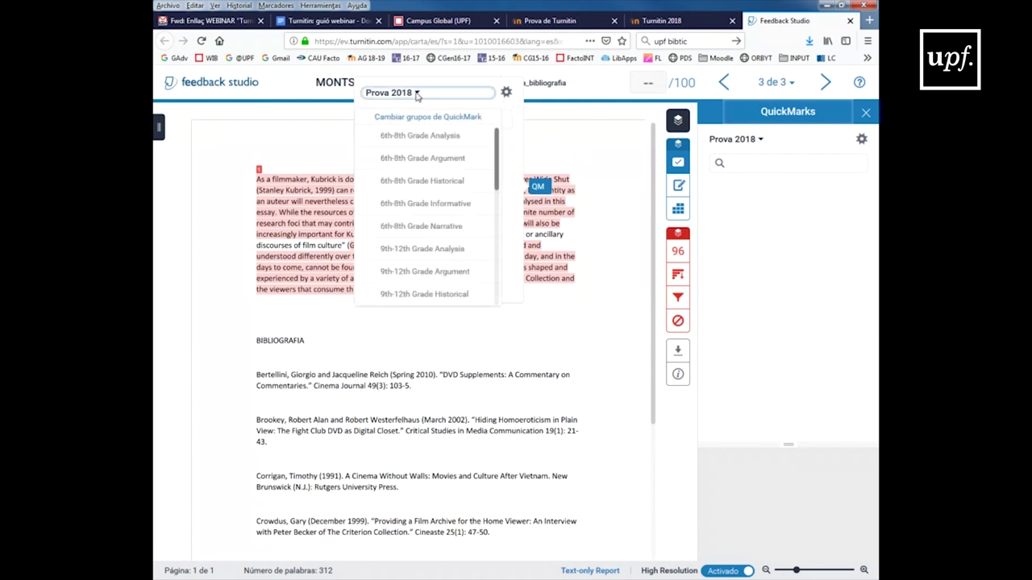
pyautogui.click(411, 181)
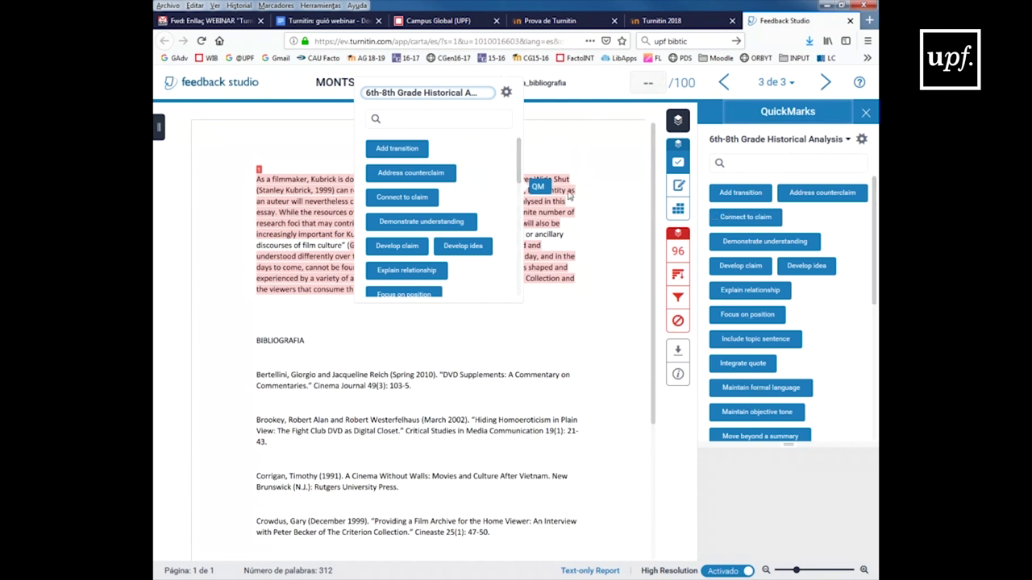
pyautogui.click(579, 145)
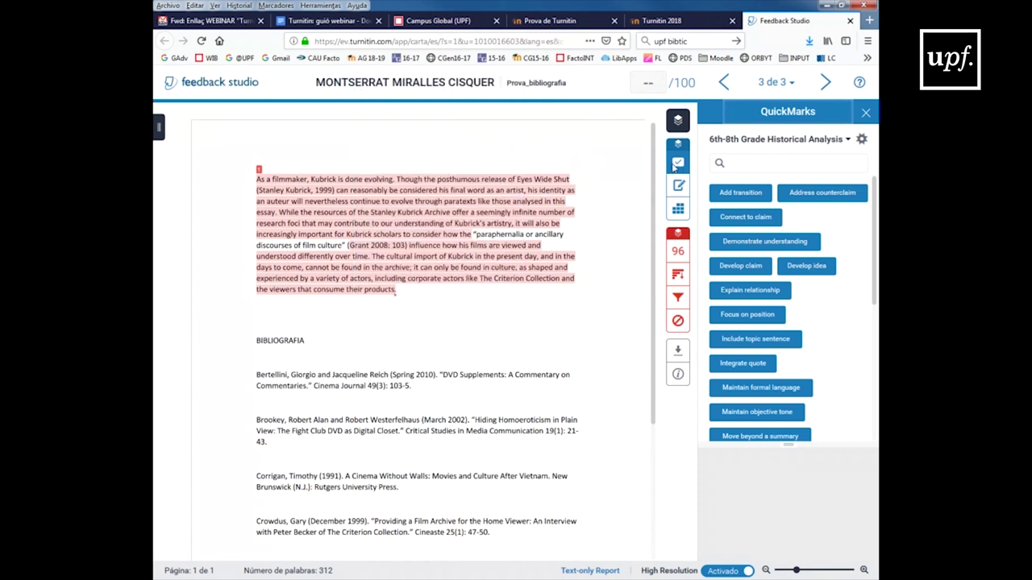
# Step: Insert an empty comment bubble in the first paragraph, just after "influence how his"
pyautogui.click(474, 241)
pyautogui.click(471, 224)
pyautogui.click(479, 242)
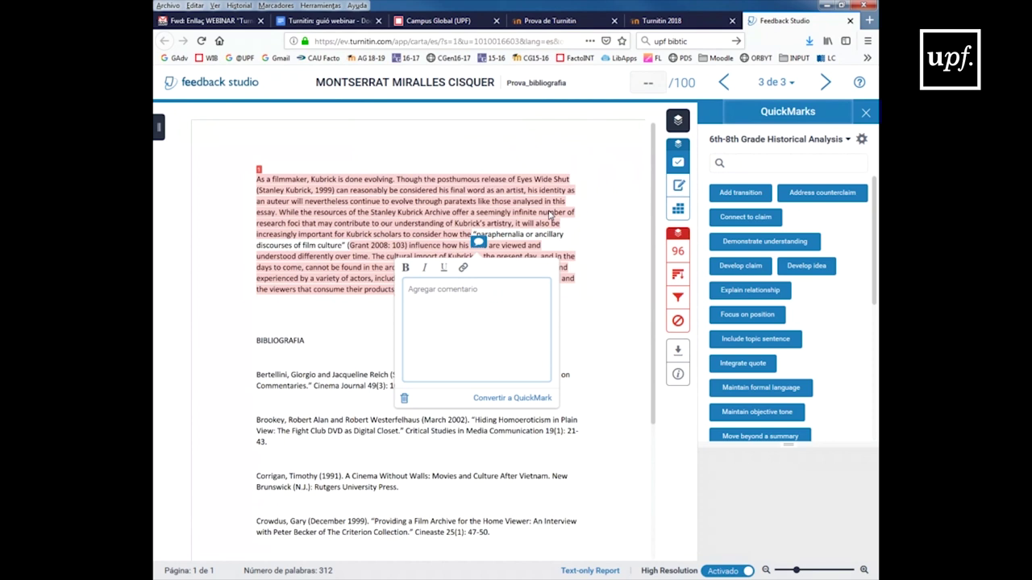
pyautogui.click(598, 193)
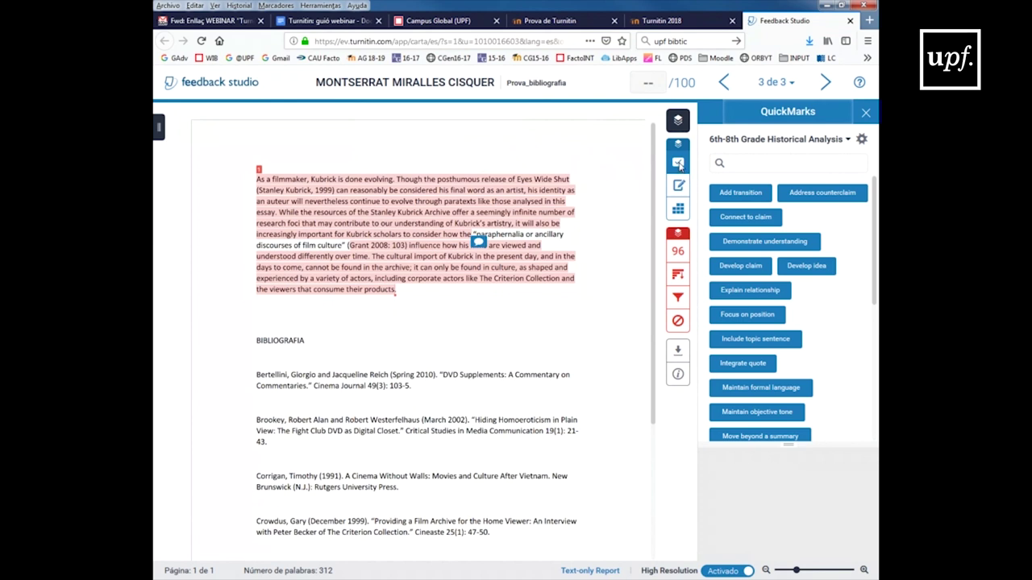
# Step: Examine the paper's match with cinergie.unibo.it, comparing the full source text from the matched passage back to its beginning
pyautogui.click(679, 252)
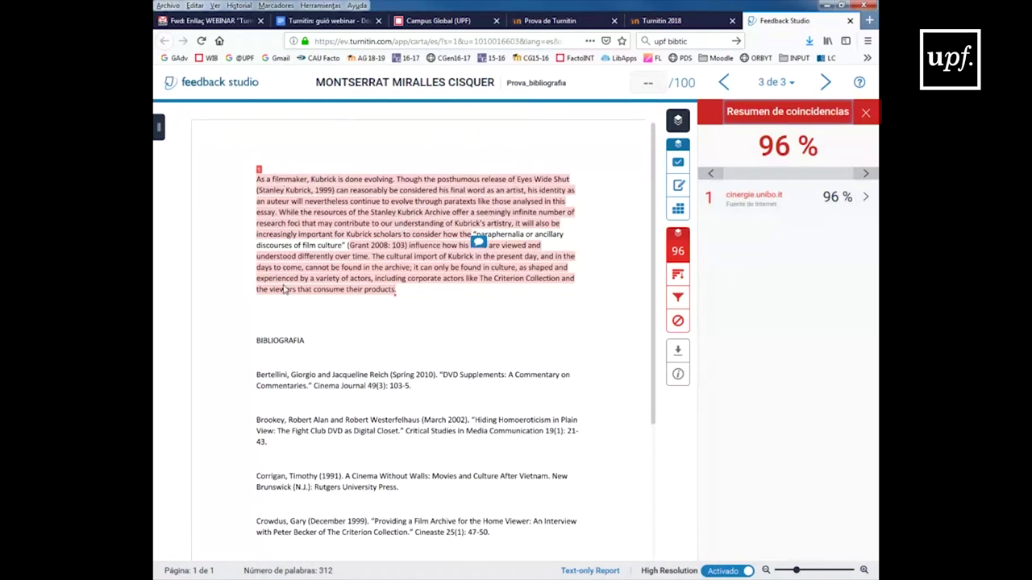
pyautogui.click(747, 204)
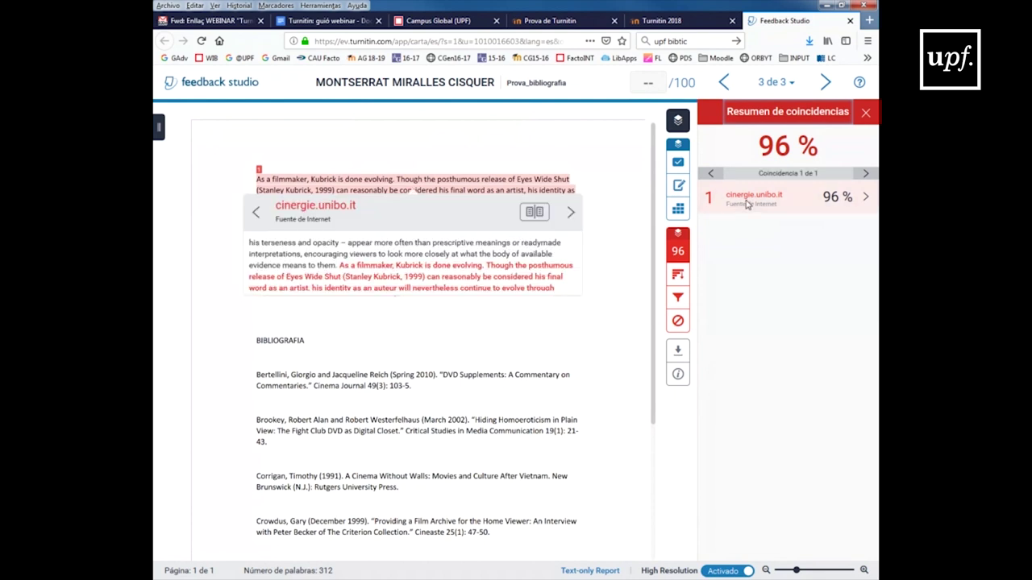
pyautogui.click(538, 212)
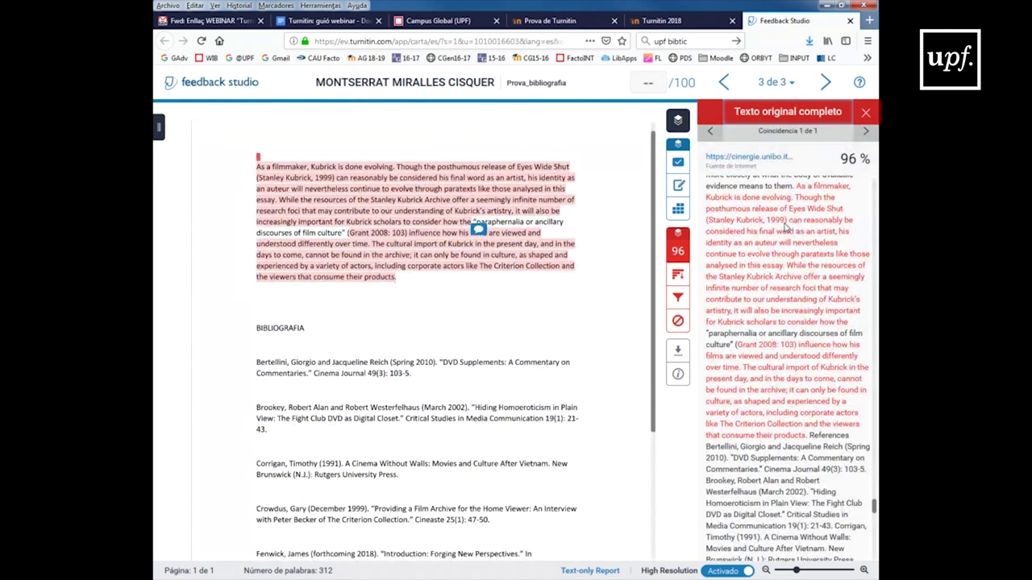
pyautogui.scroll(5, 786, 231)
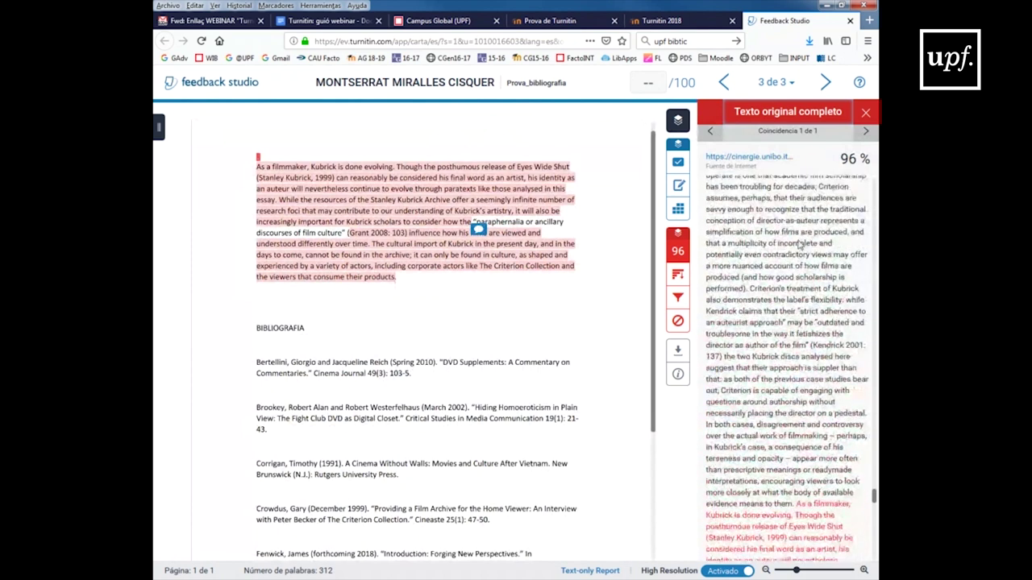
pyautogui.scroll(-5, 806, 330)
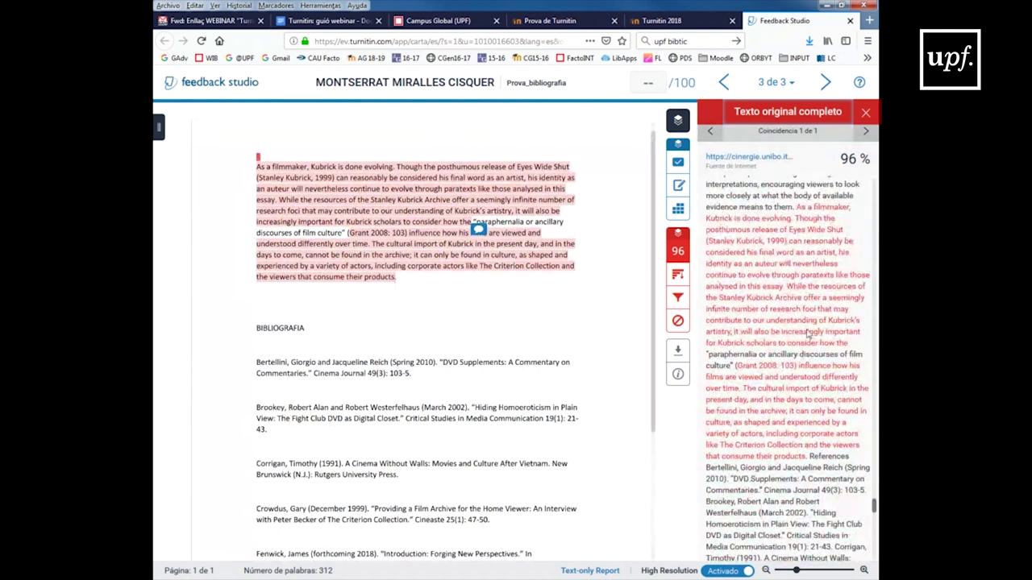
pyautogui.moveTo(874, 507); pyautogui.dragTo(874, 185)
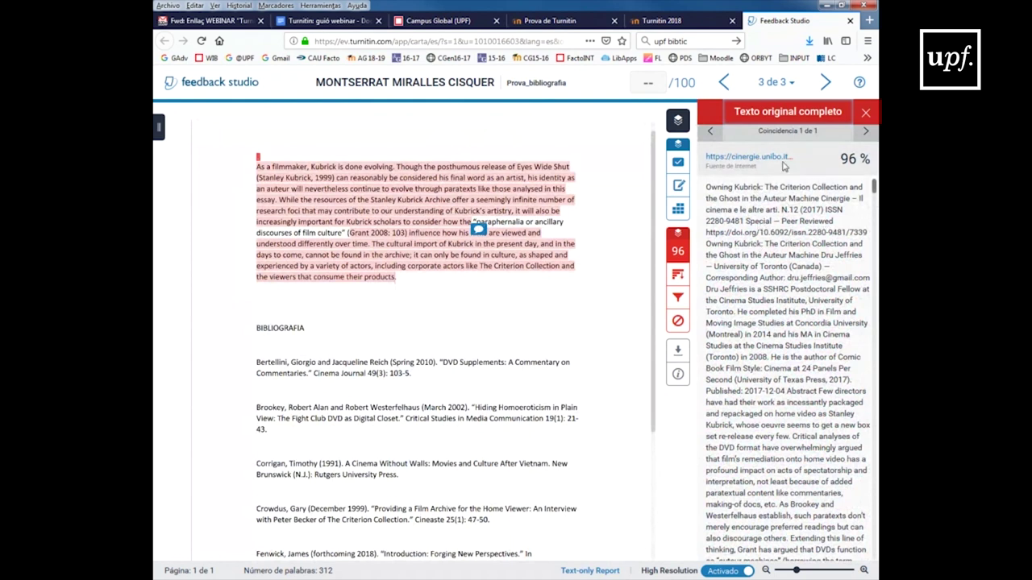
# Step: View the original cinergie.unibo.it document in Firefox, close it, and list all matching sources of the paper
pyautogui.click(773, 160)
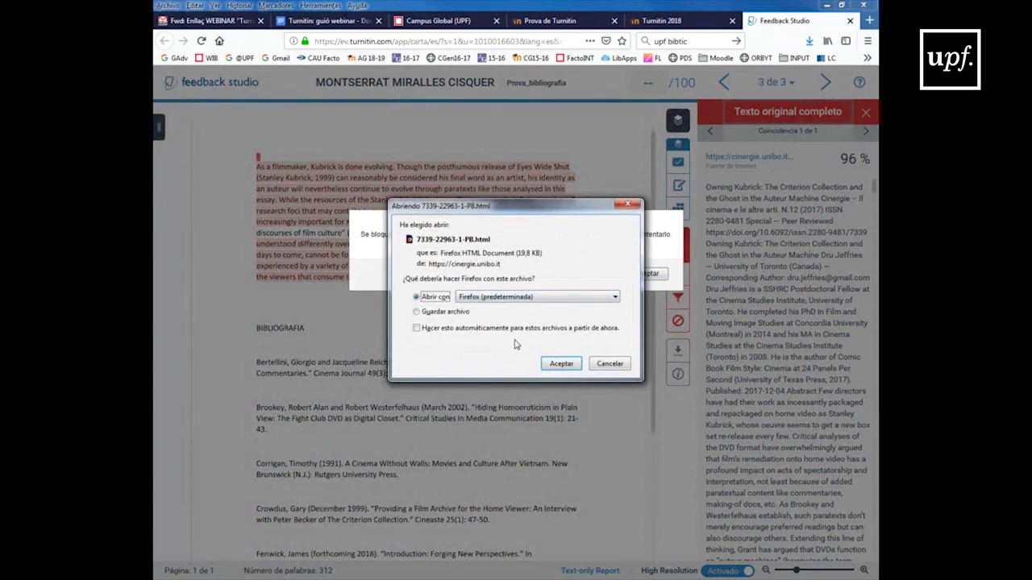
pyautogui.click(551, 365)
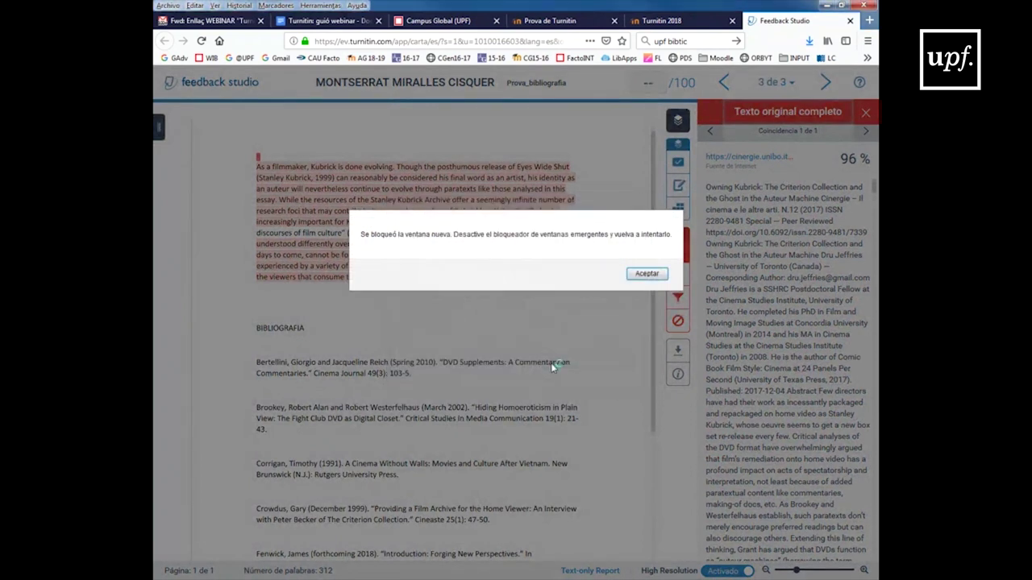
pyautogui.click(646, 274)
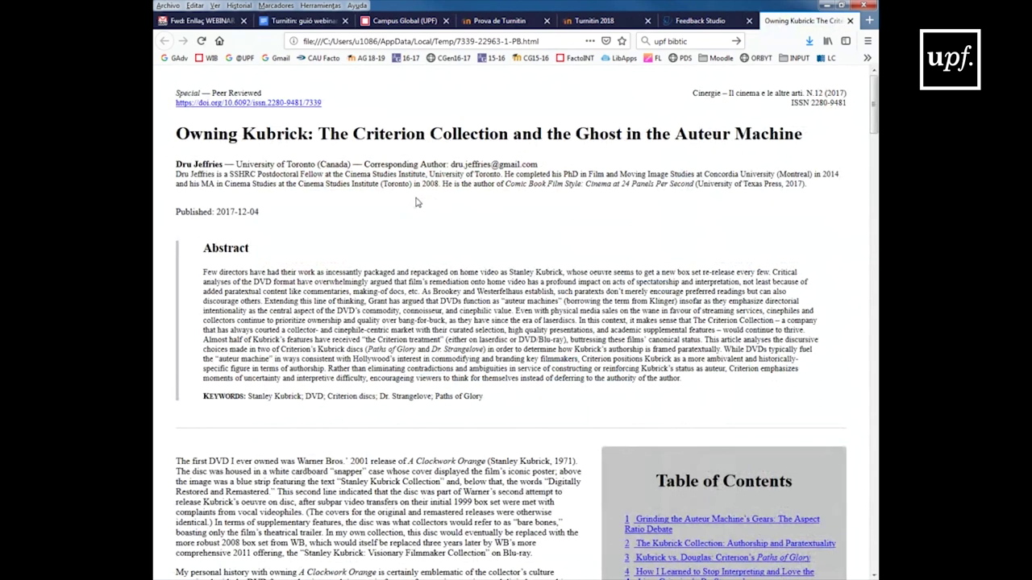
pyautogui.click(850, 21)
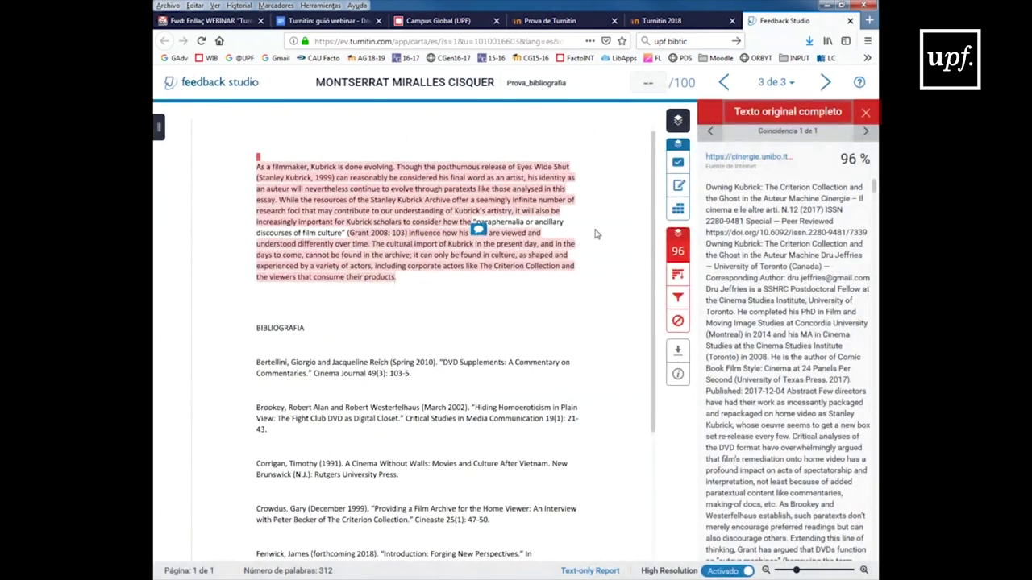
pyautogui.click(678, 275)
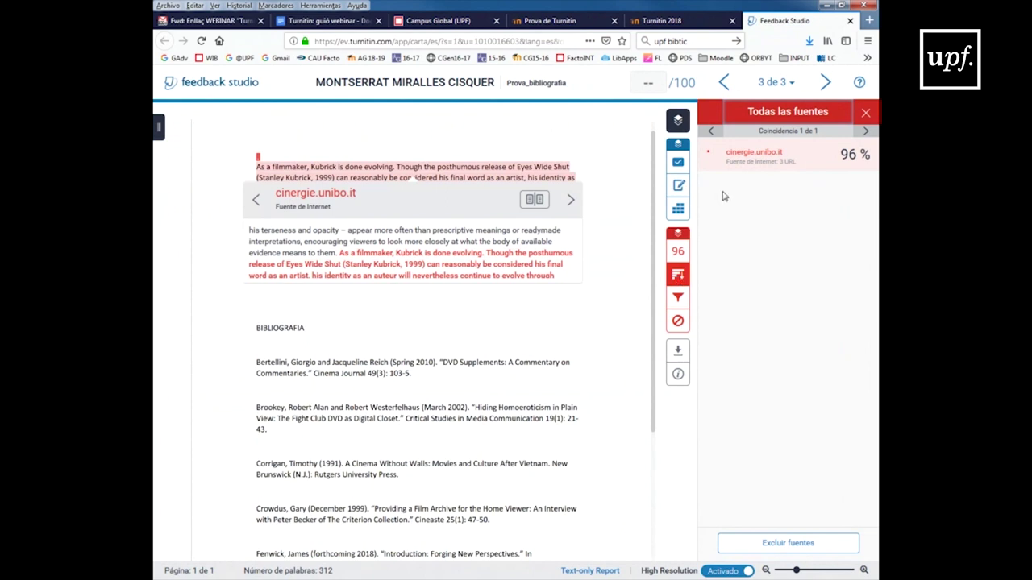
pyautogui.click(616, 160)
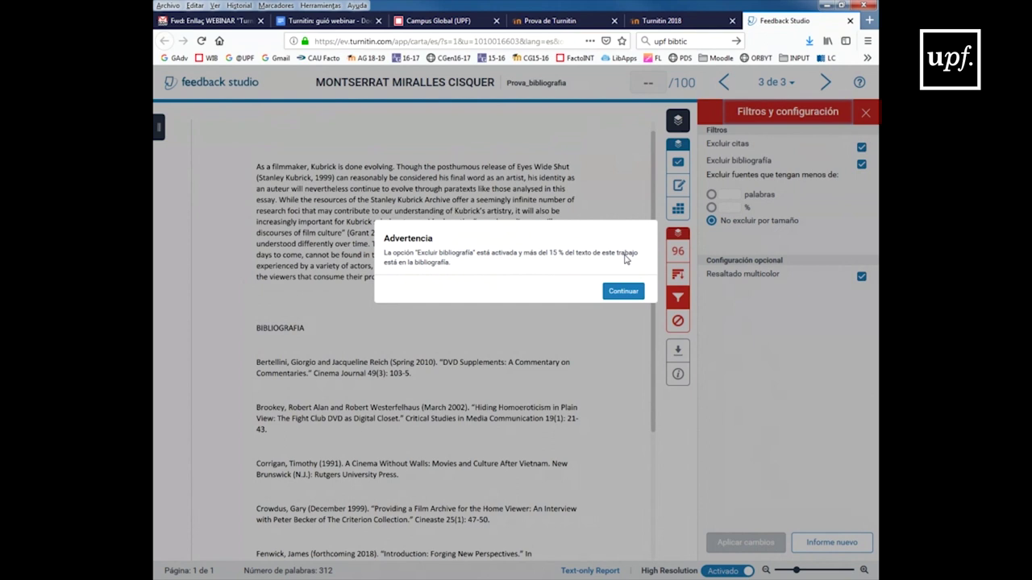
# Step: Include the bibliography in the similarity report by disabling Excluir bibliografía, and check the highlighted references
pyautogui.click(623, 292)
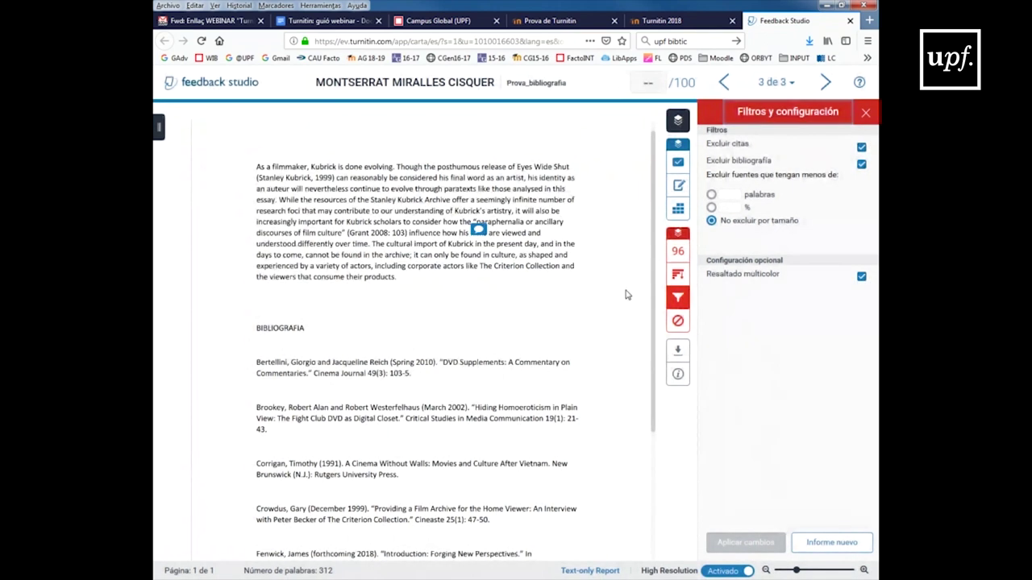
pyautogui.click(861, 165)
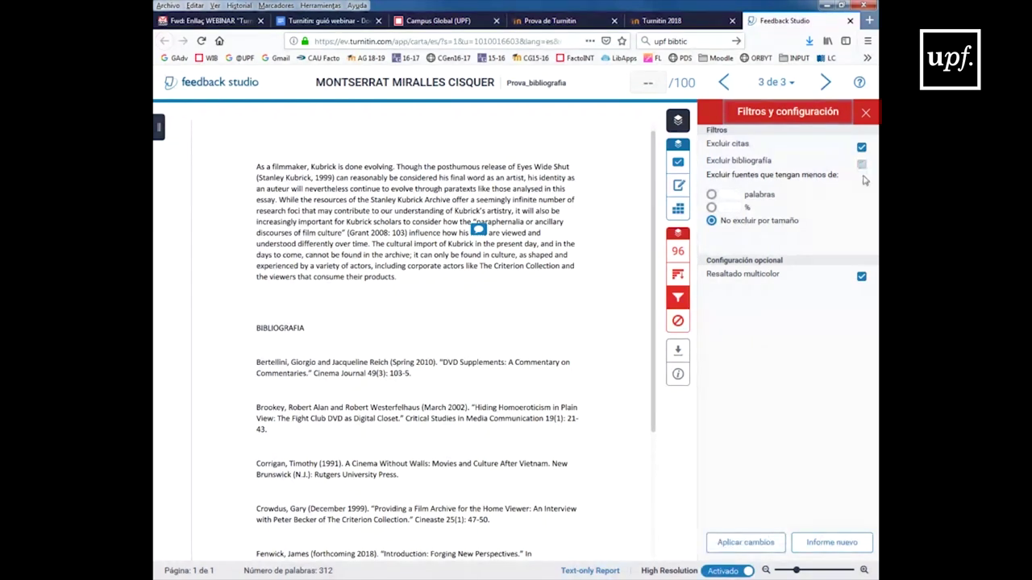
pyautogui.click(756, 547)
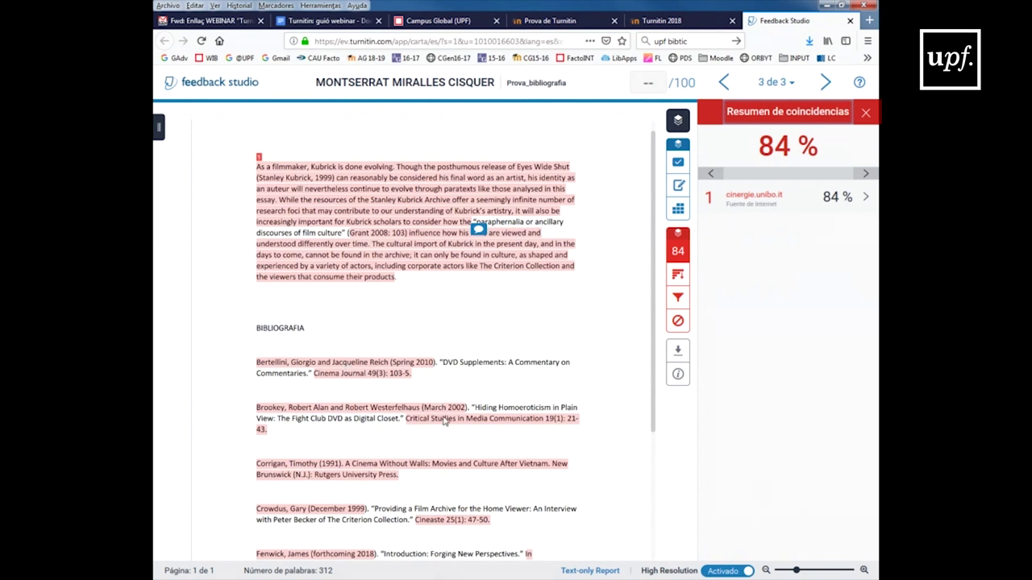
pyautogui.scroll(-2, 448, 426)
pyautogui.scroll(2, 455, 431)
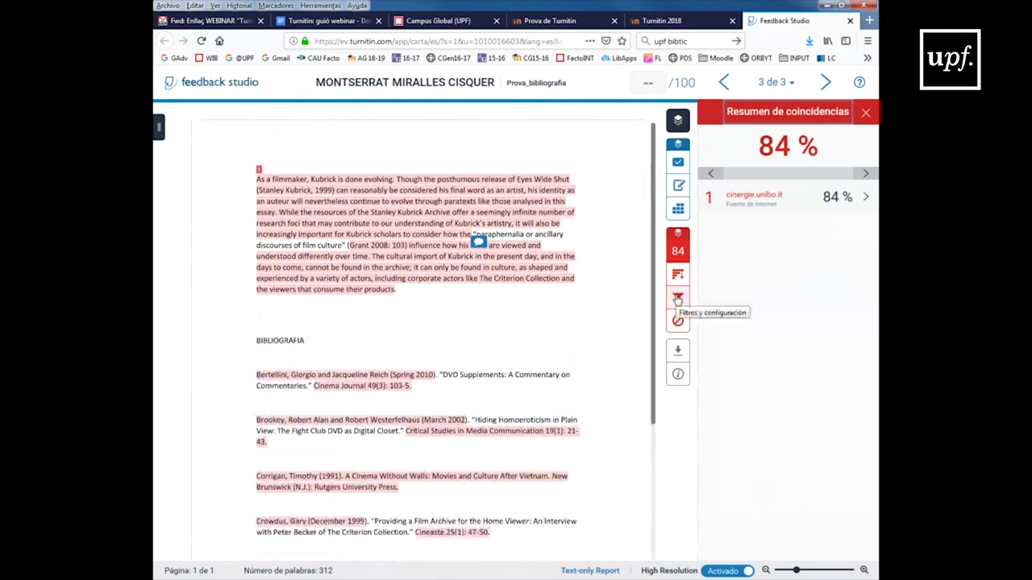
# Step: Include quotations in the similarity report by disabling Excluir citas, and review the highlighted text
pyautogui.click(677, 299)
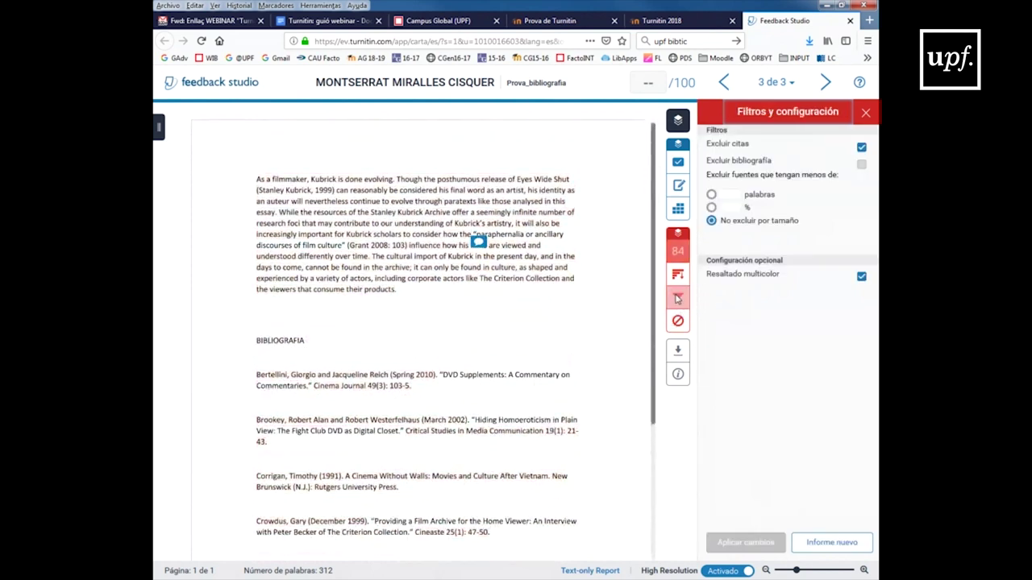
pyautogui.click(861, 149)
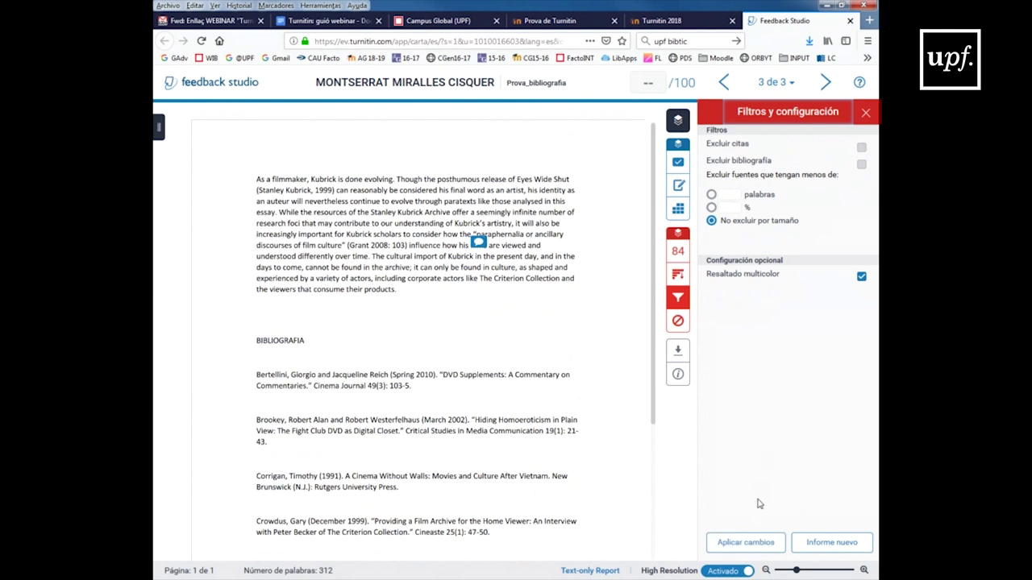
pyautogui.click(746, 545)
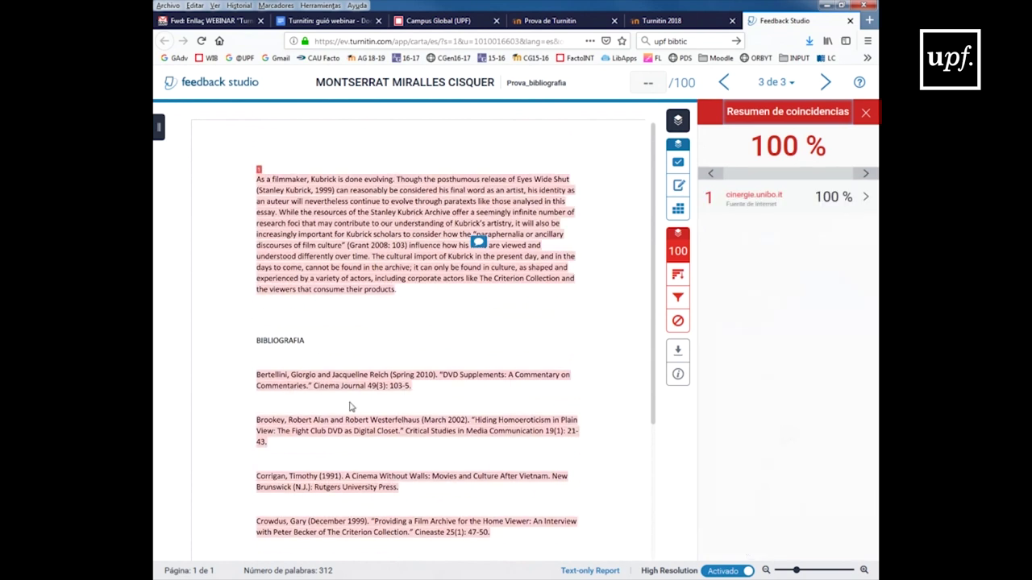
pyautogui.scroll(-3, 351, 408)
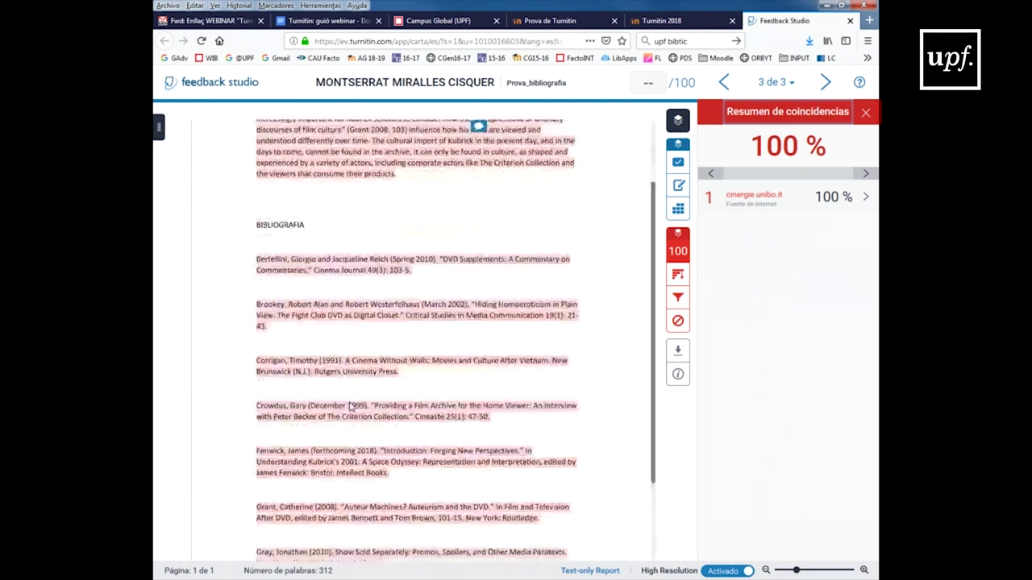
pyautogui.scroll(3, 351, 407)
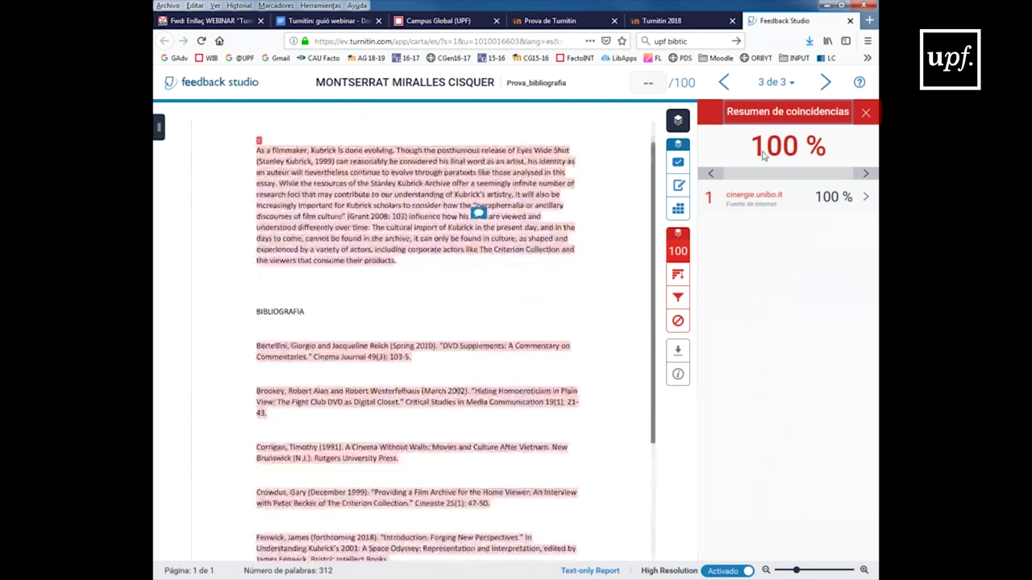
# Step: Exclude both bibliography and quotations from the similarity report by enabling Excluir bibliografía and Excluir citas
pyautogui.click(678, 300)
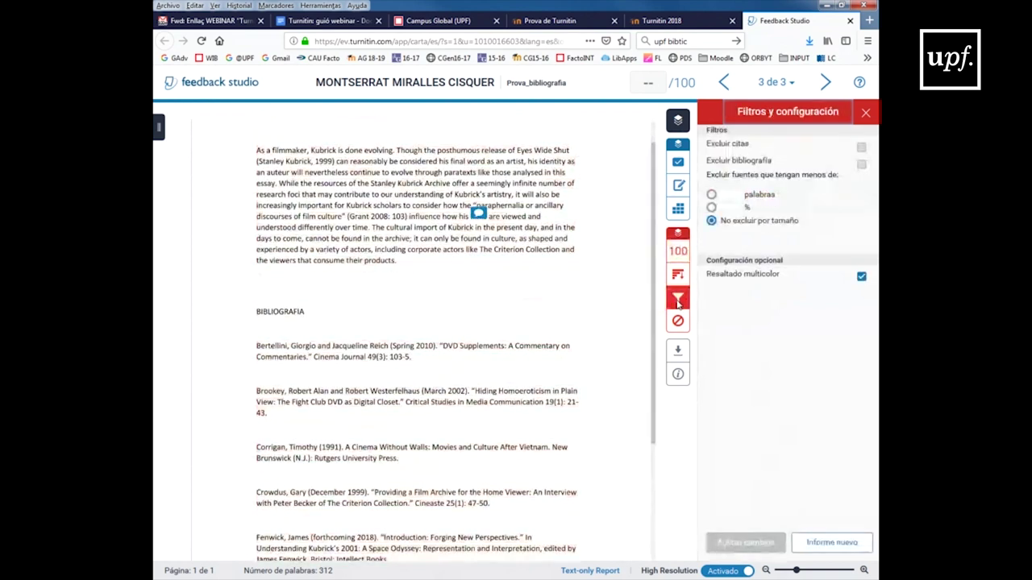
pyautogui.click(861, 163)
pyautogui.click(861, 147)
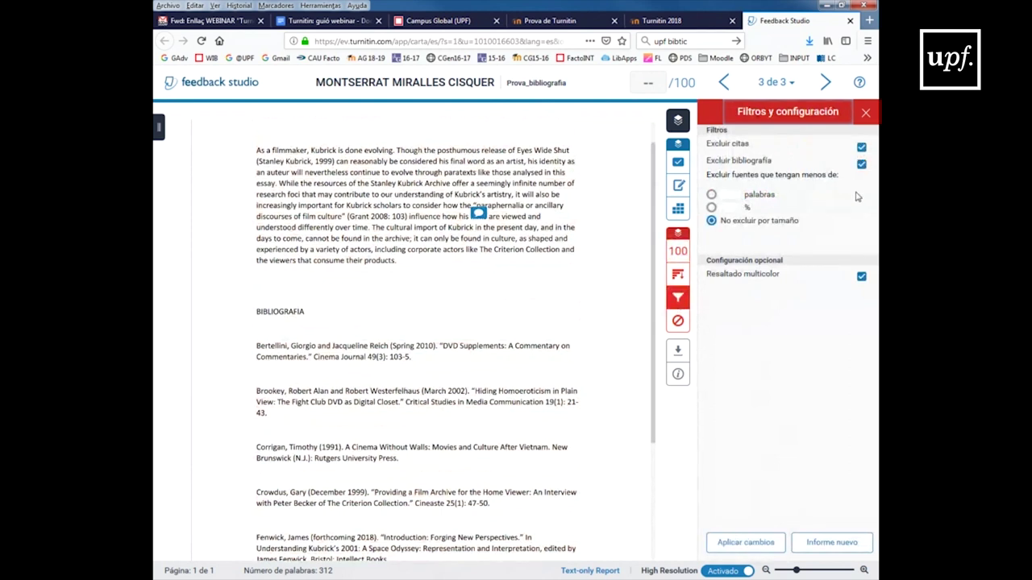
pyautogui.click(761, 543)
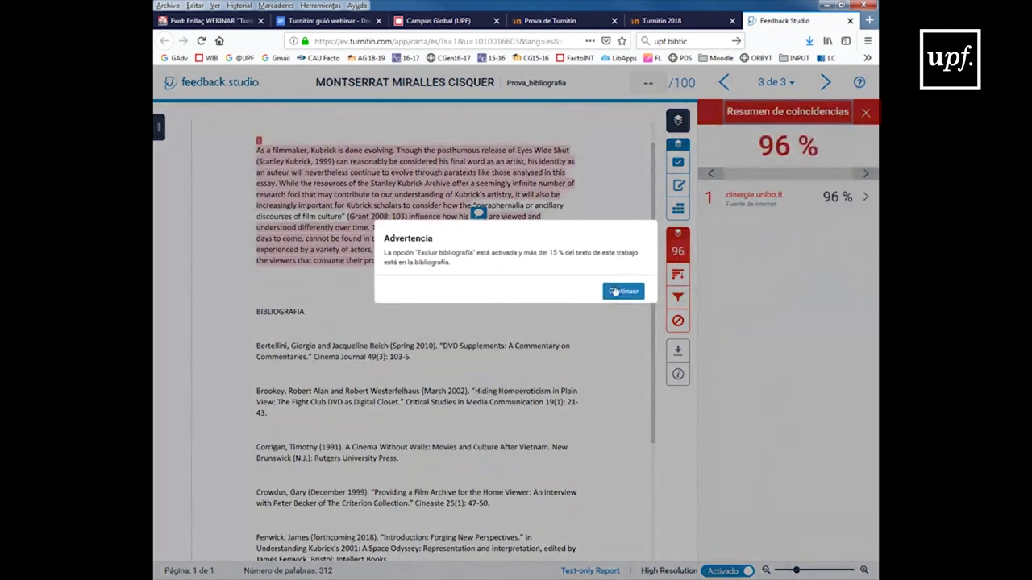
# Step: Exclude the cinergie.unibo.it source from the similarity report, and check the match summary
pyautogui.click(621, 295)
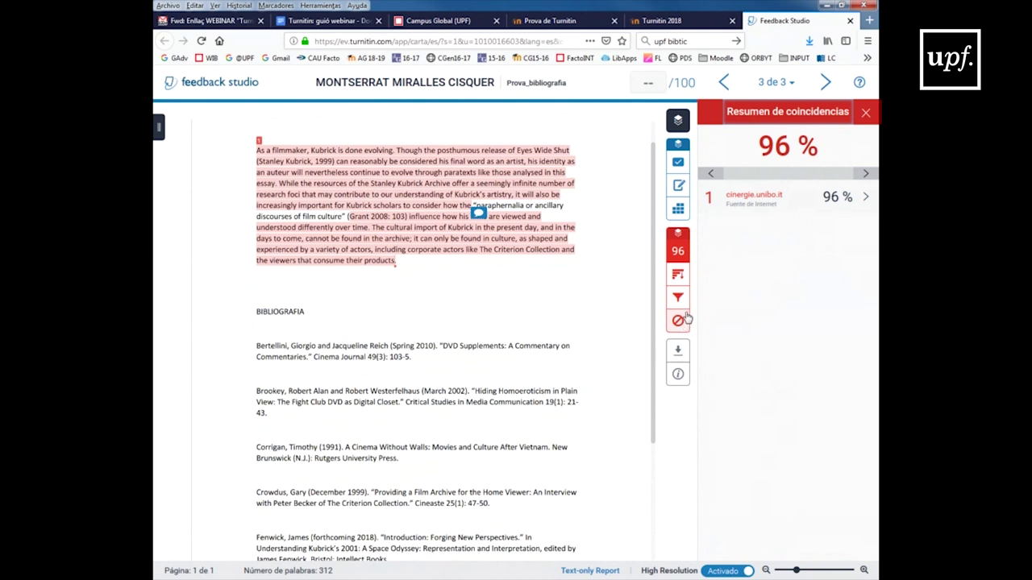
pyautogui.click(770, 202)
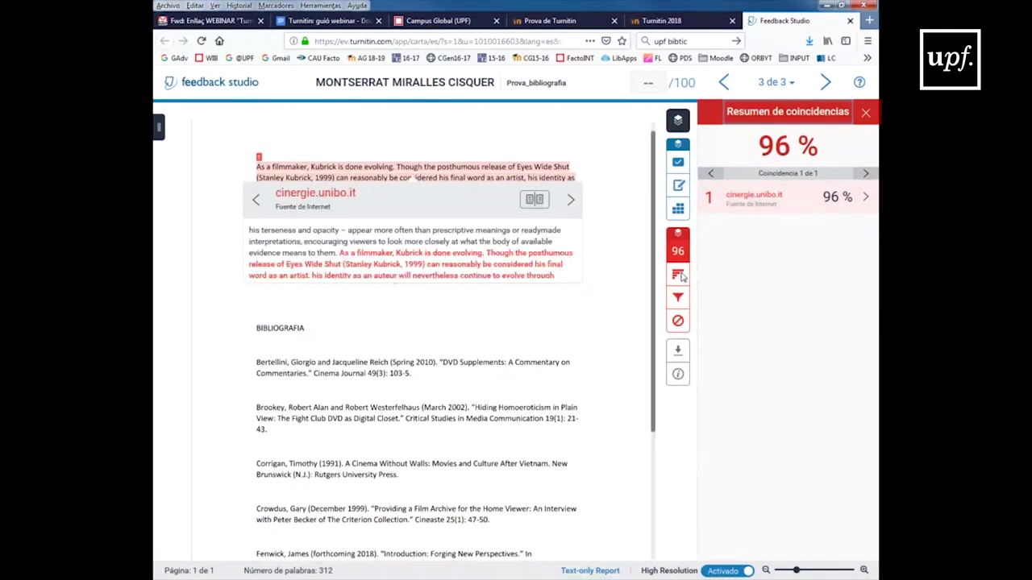
pyautogui.click(679, 276)
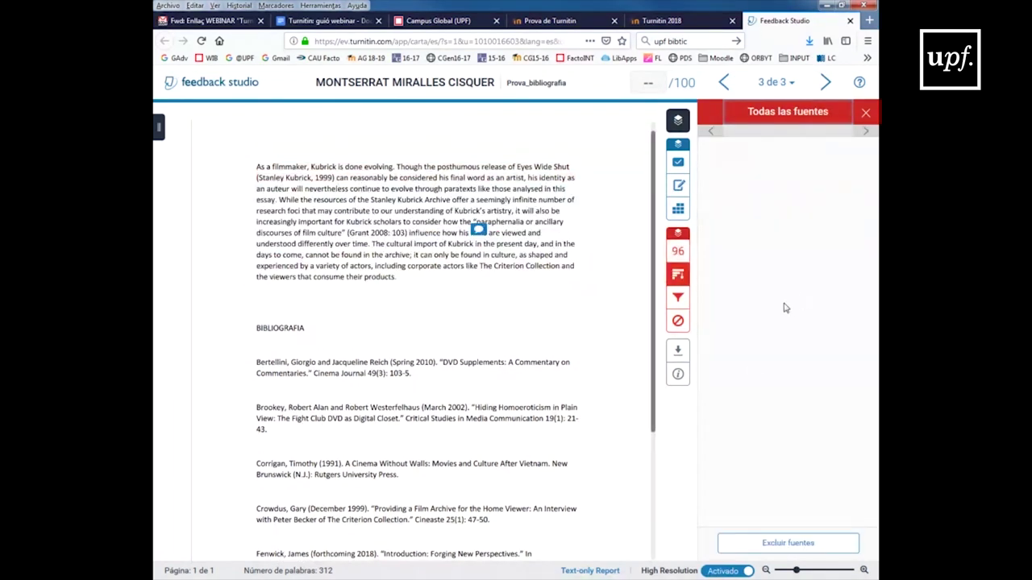
pyautogui.click(775, 545)
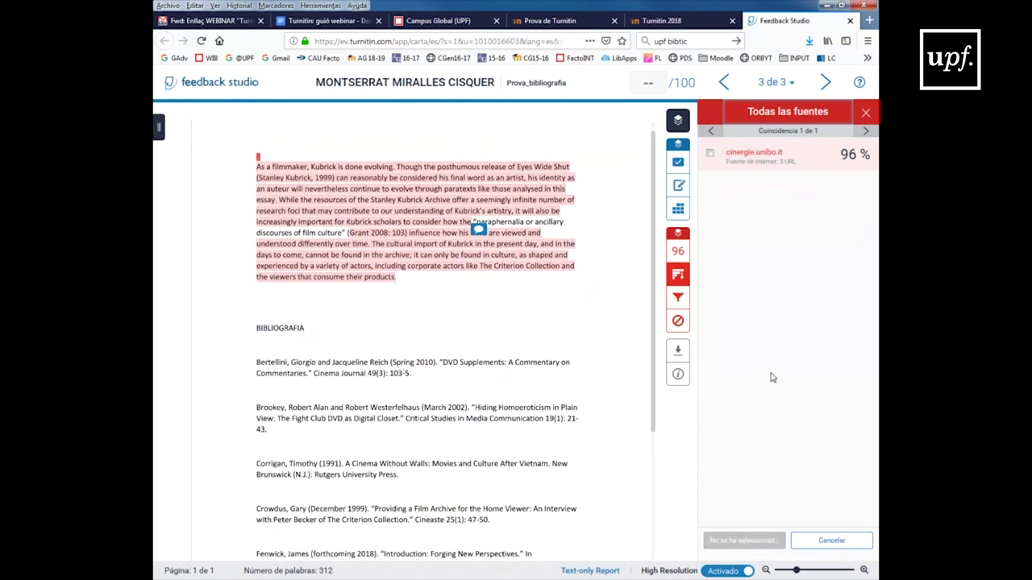
pyautogui.click(711, 157)
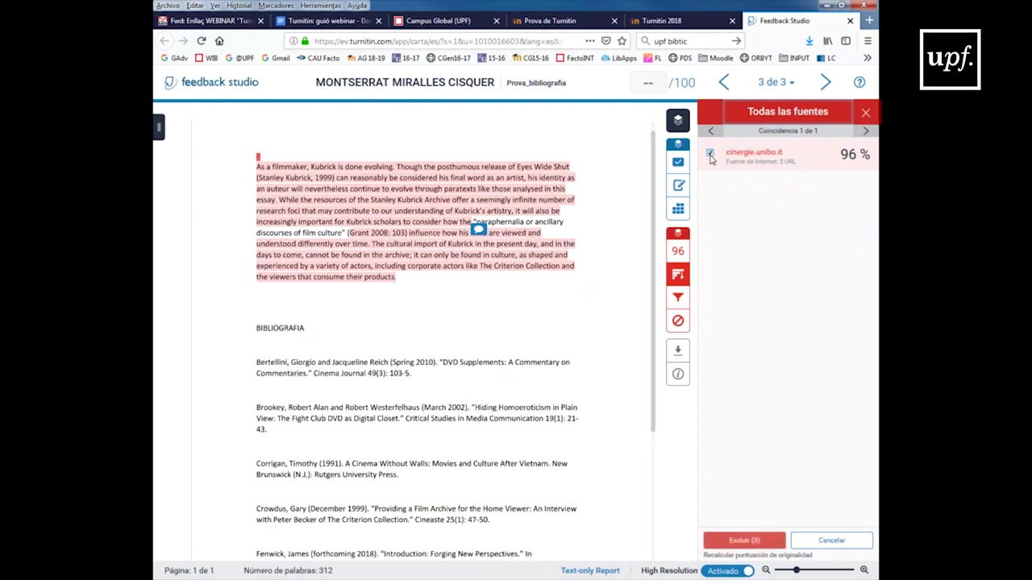
pyautogui.click(736, 546)
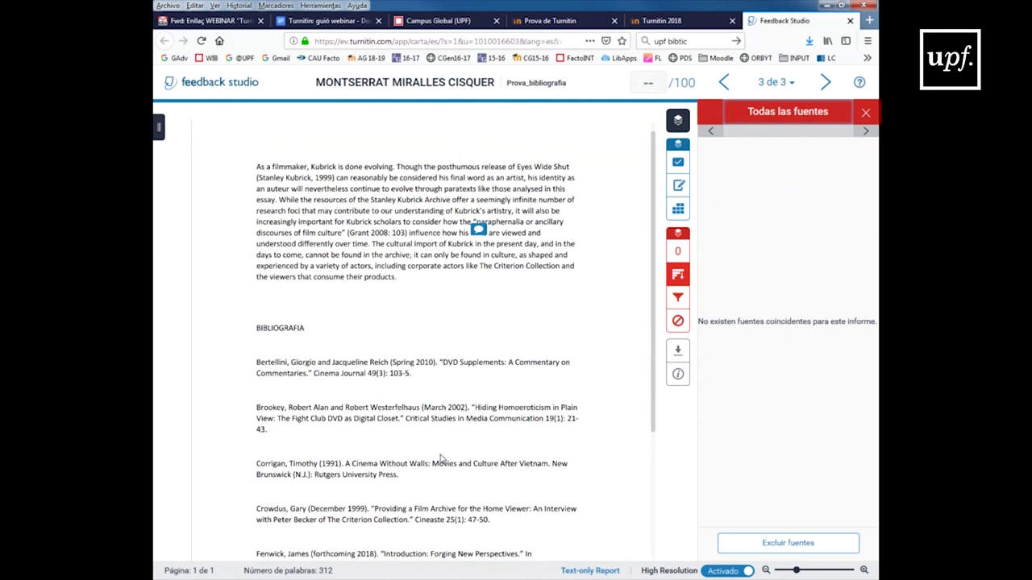
pyautogui.click(679, 253)
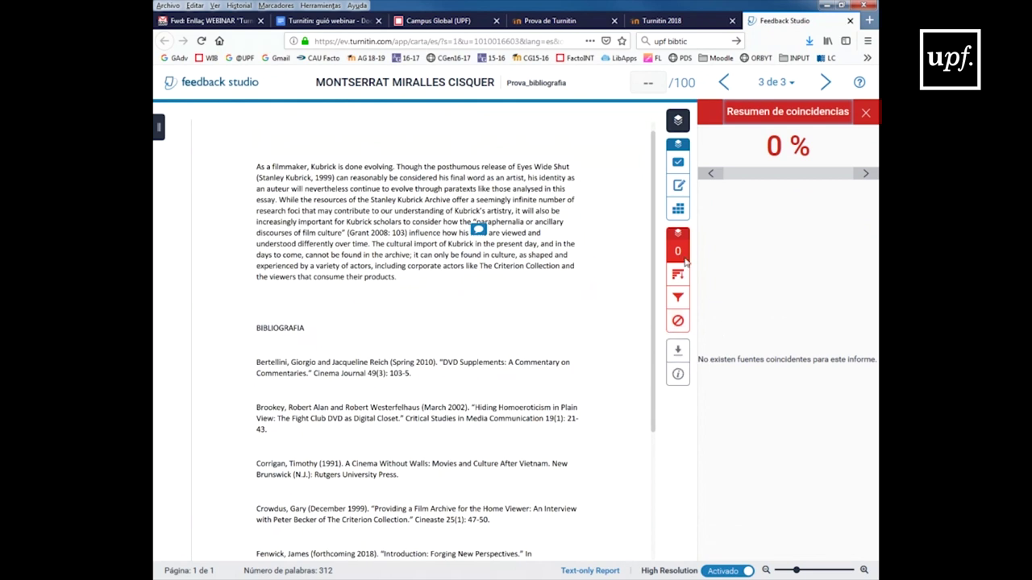
# Step: Restore the first excluded cinergie.unibo.it URL to the similarity report, and list all matching sources
pyautogui.click(677, 322)
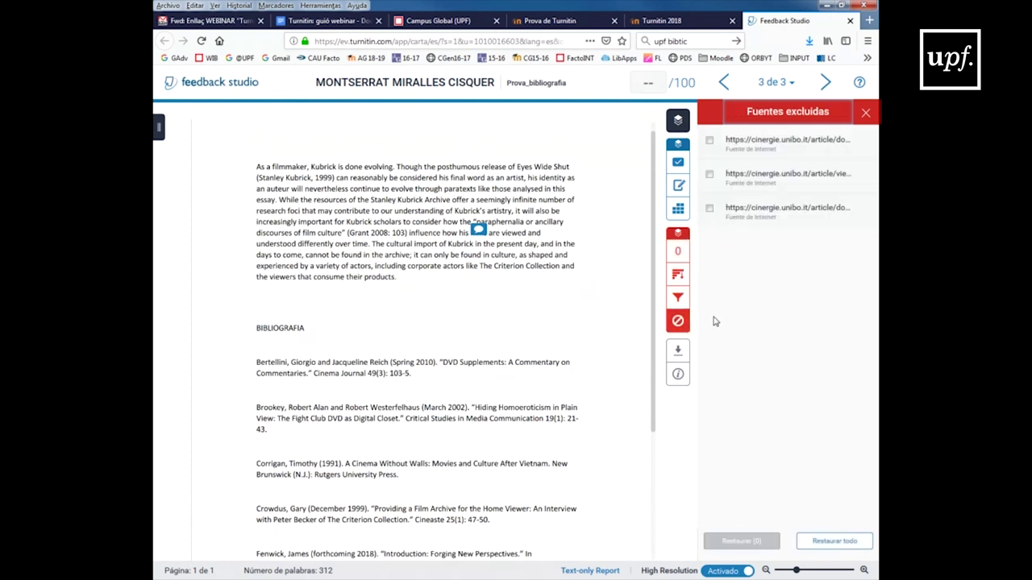
pyautogui.click(709, 141)
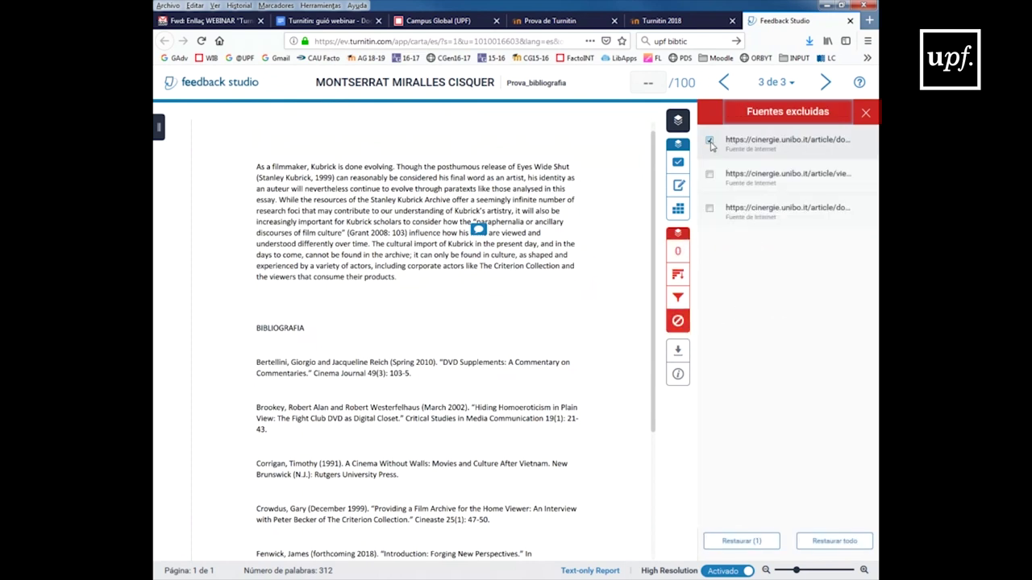
pyautogui.click(709, 174)
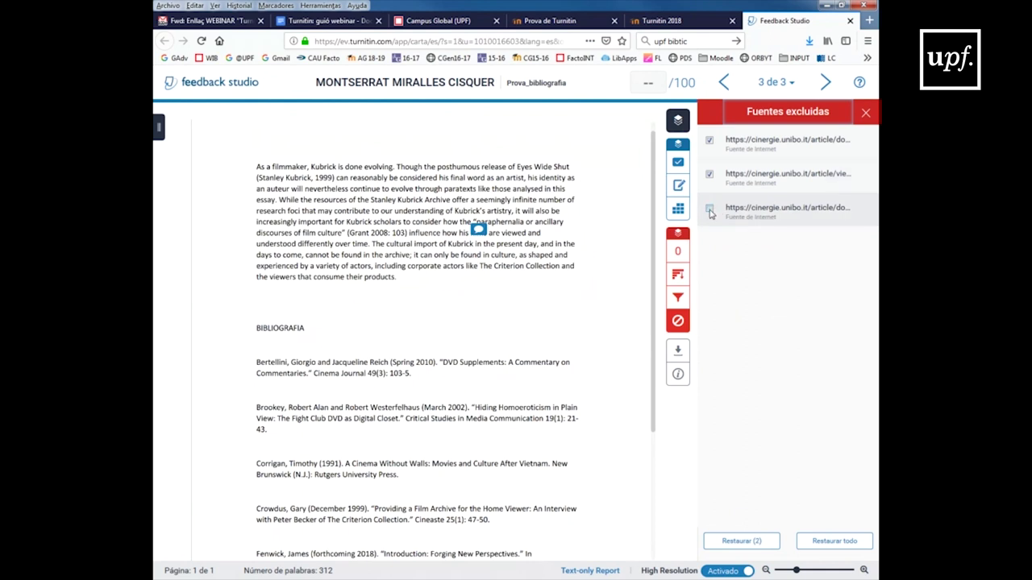
pyautogui.click(710, 174)
pyautogui.click(731, 542)
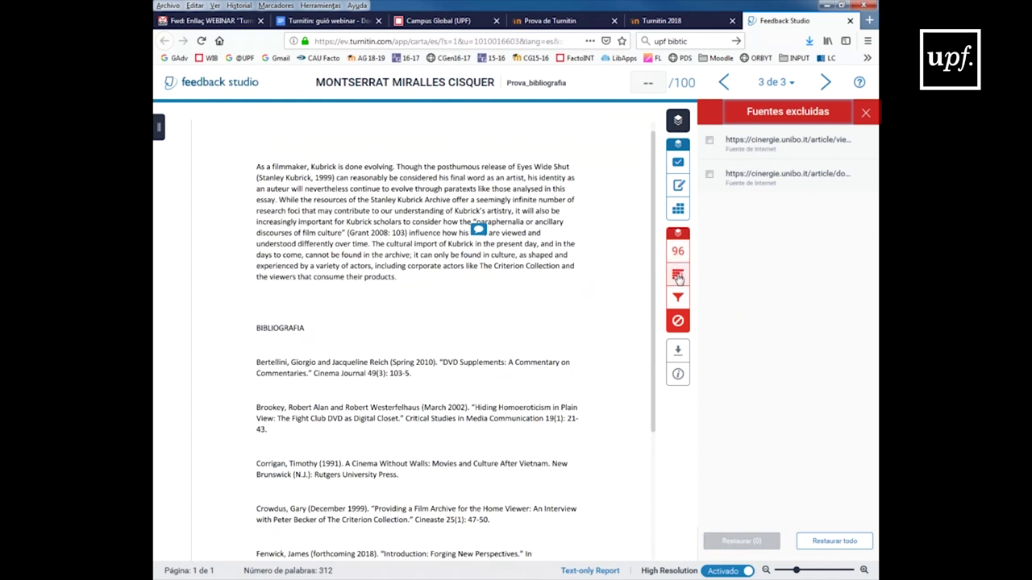
pyautogui.click(679, 278)
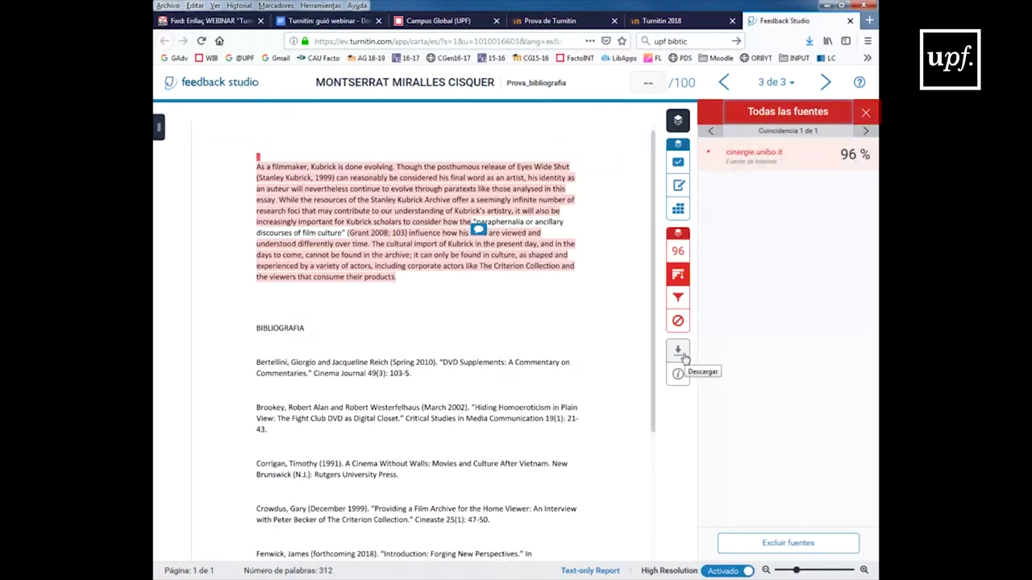
# Step: Review the download options for the paper, close them without downloading, and check the submission information
pyautogui.click(680, 351)
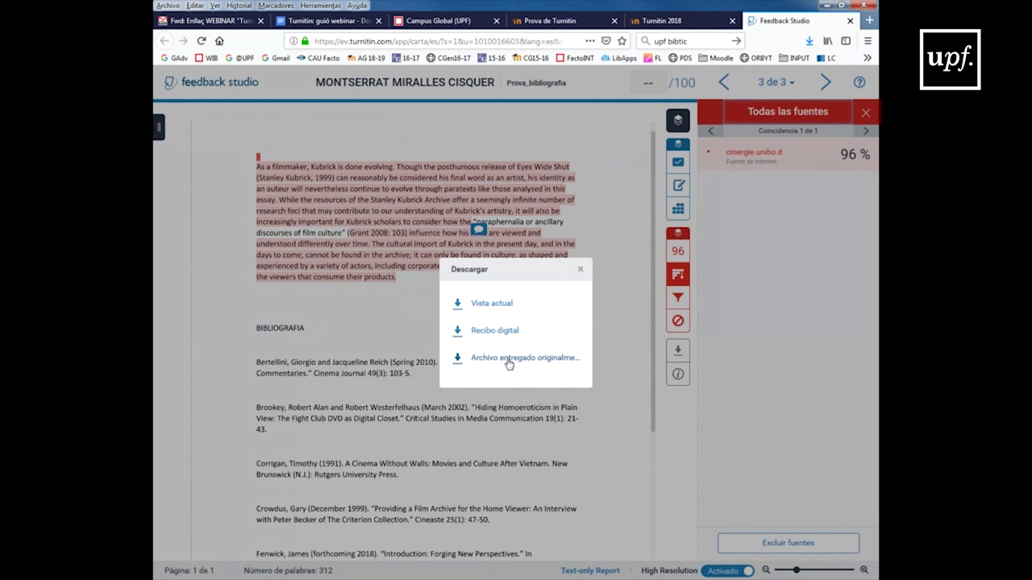
pyautogui.click(579, 270)
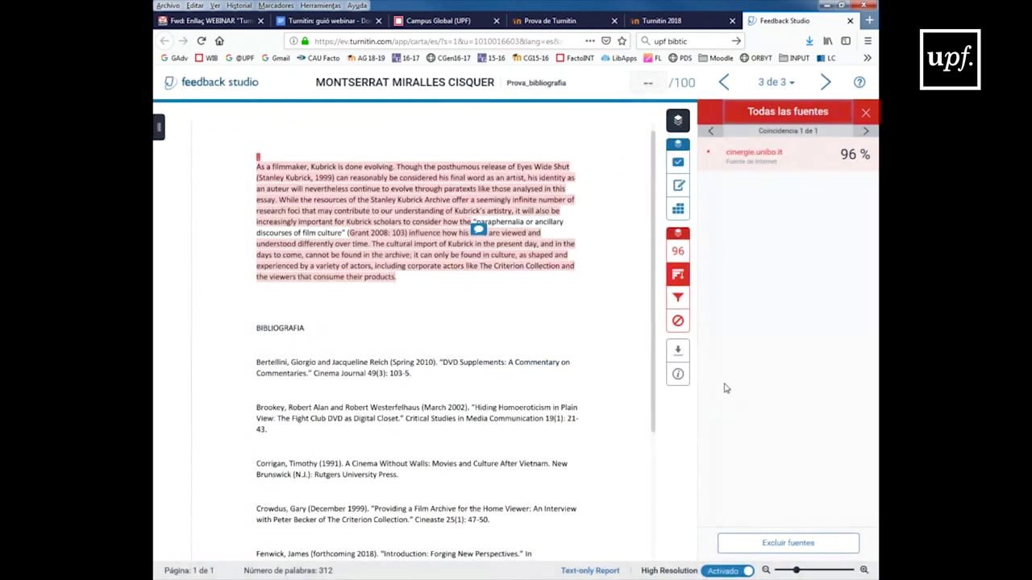
pyautogui.click(678, 376)
pyautogui.click(648, 82)
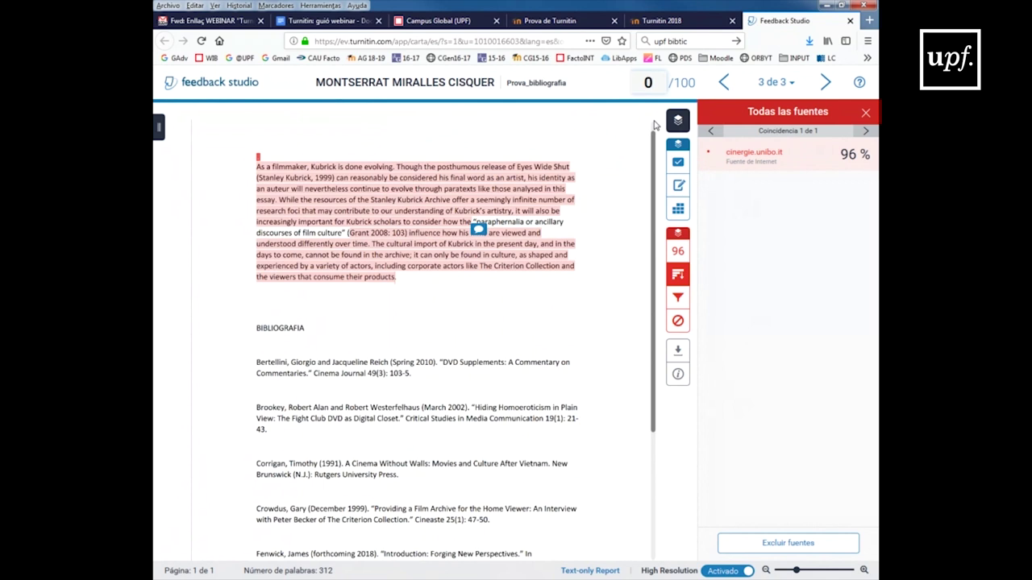
pyautogui.write('10')
pyautogui.press('Return')
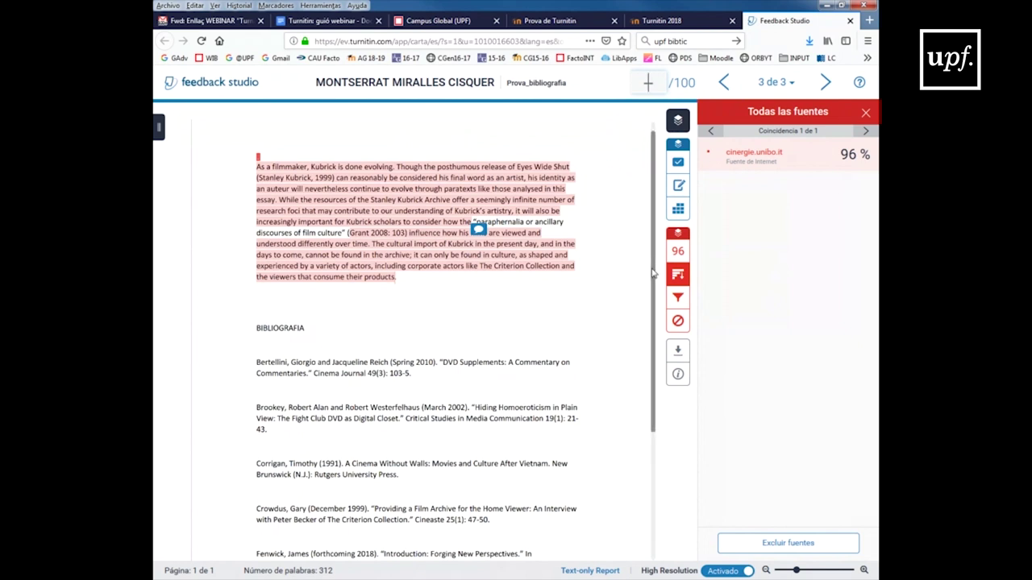
# Step: Grade the Prova_bibliografia paper 25 out of 100, close its report, and check the grade in the submissions inbox
pyautogui.moveTo(653, 274); pyautogui.dragTo(655, 211)
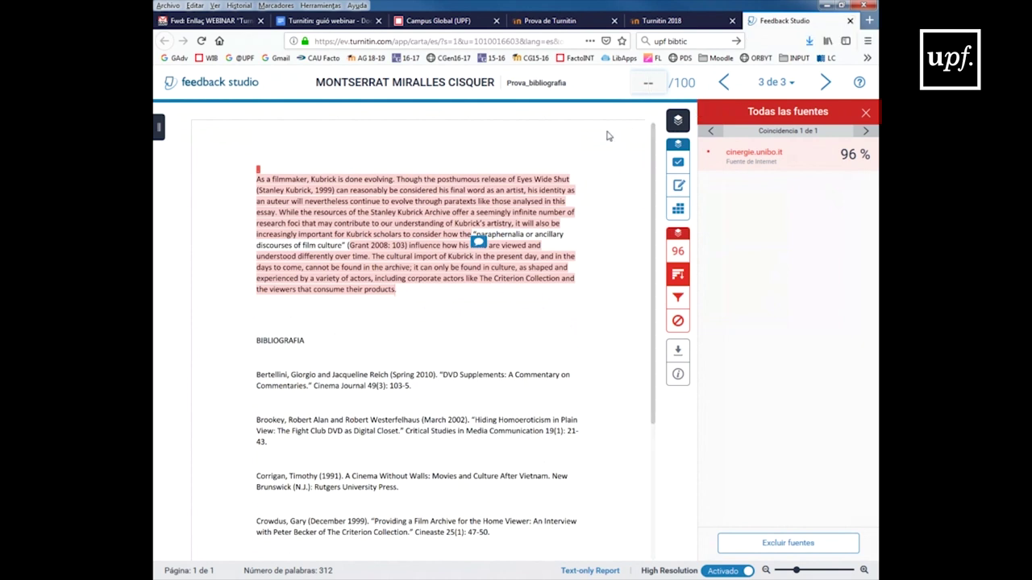
pyautogui.click(648, 81)
pyautogui.write('25')
pyautogui.click(772, 221)
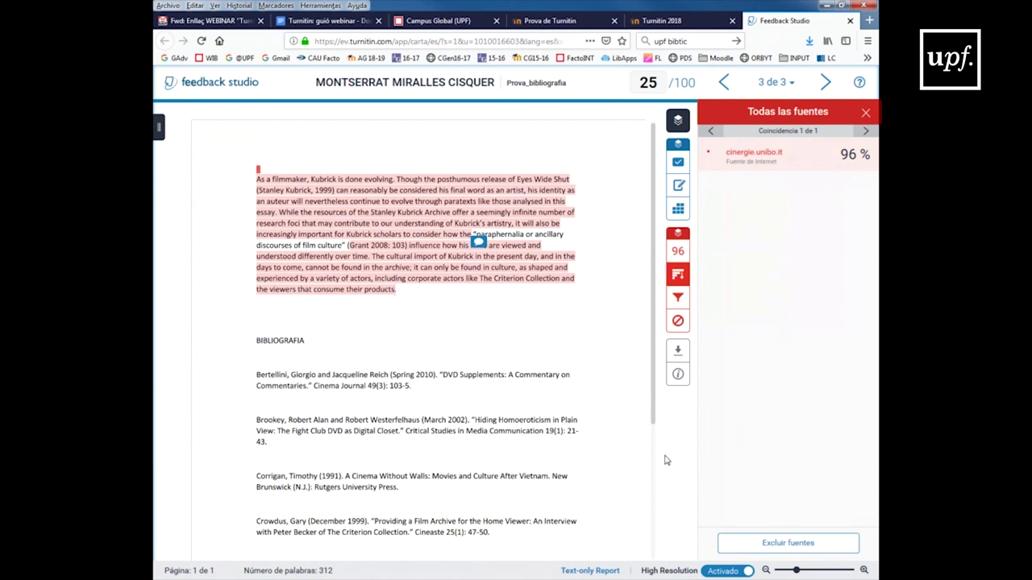
pyautogui.click(850, 22)
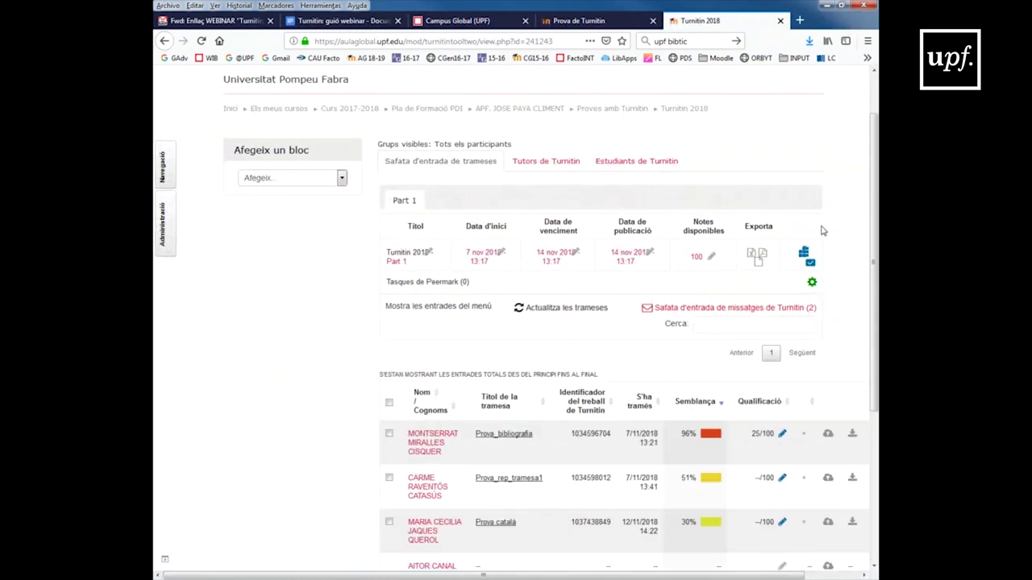
pyautogui.scroll(-3, 822, 231)
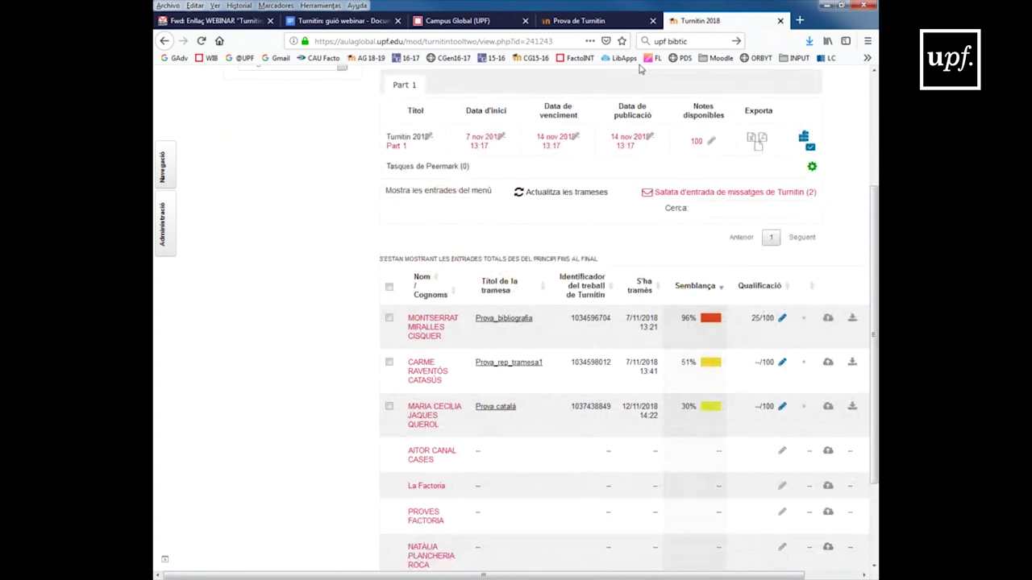
# Step: Refresh the submissions of the Prova de Turnitin assignment, and open the similarity report of prova_trad_especialitzada
pyautogui.click(567, 24)
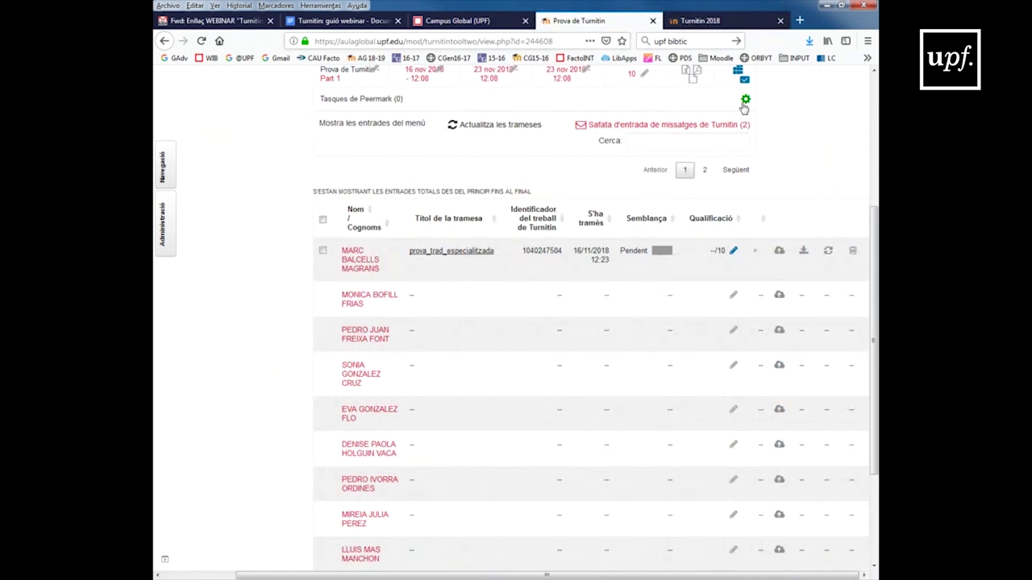
pyautogui.scroll(1, 823, 165)
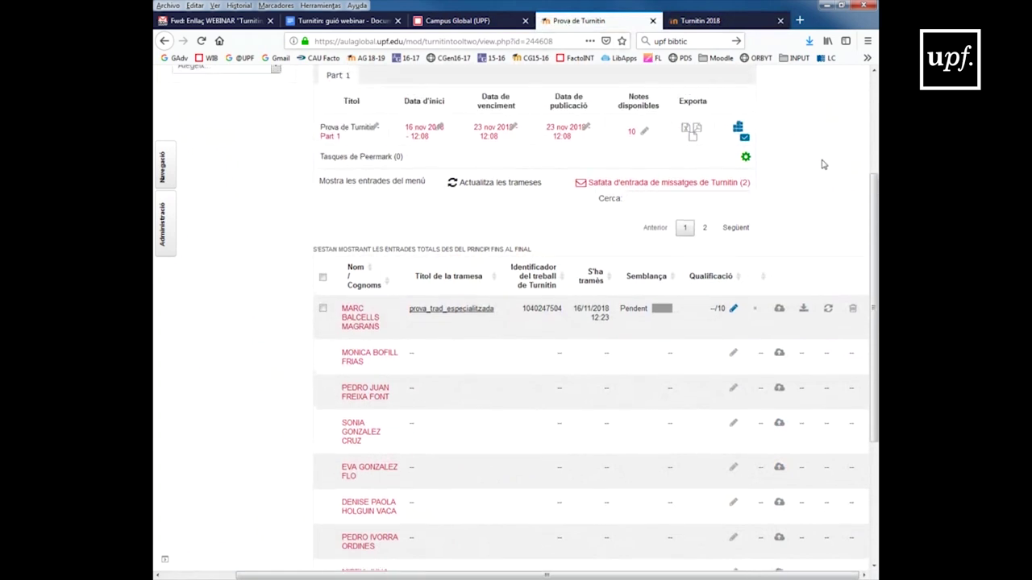
pyautogui.click(521, 184)
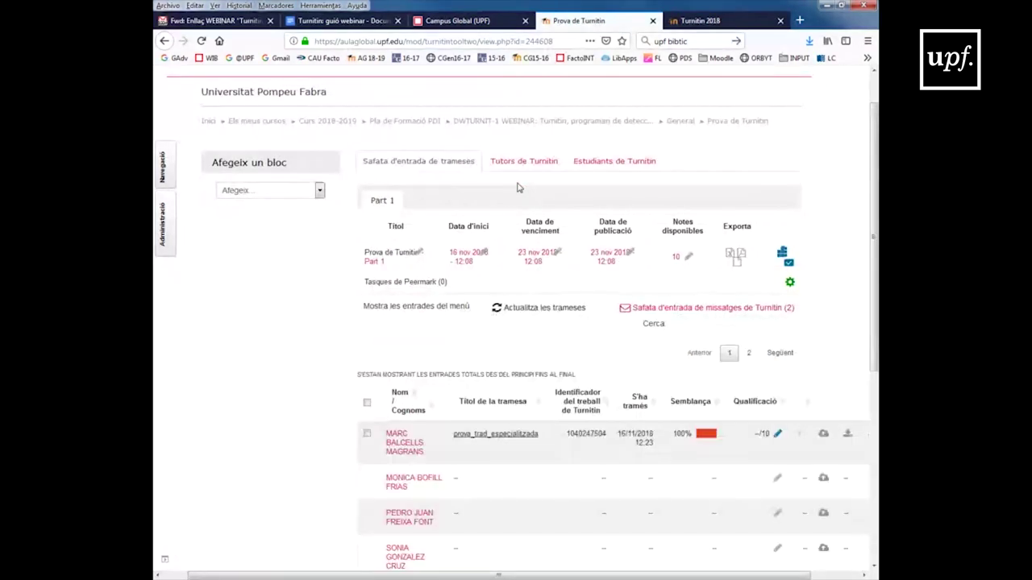
pyautogui.scroll(-1, 507, 220)
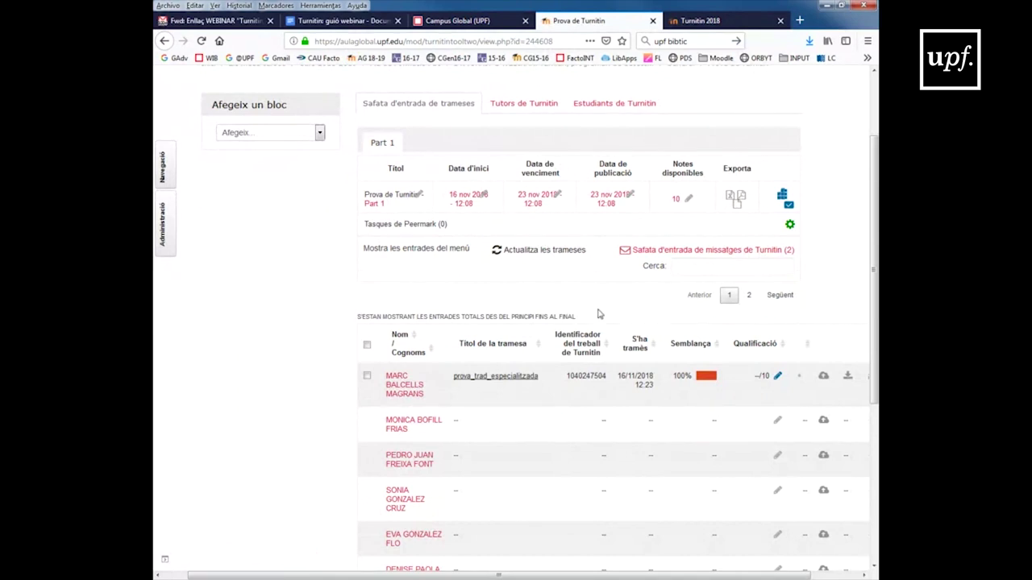
pyautogui.click(706, 378)
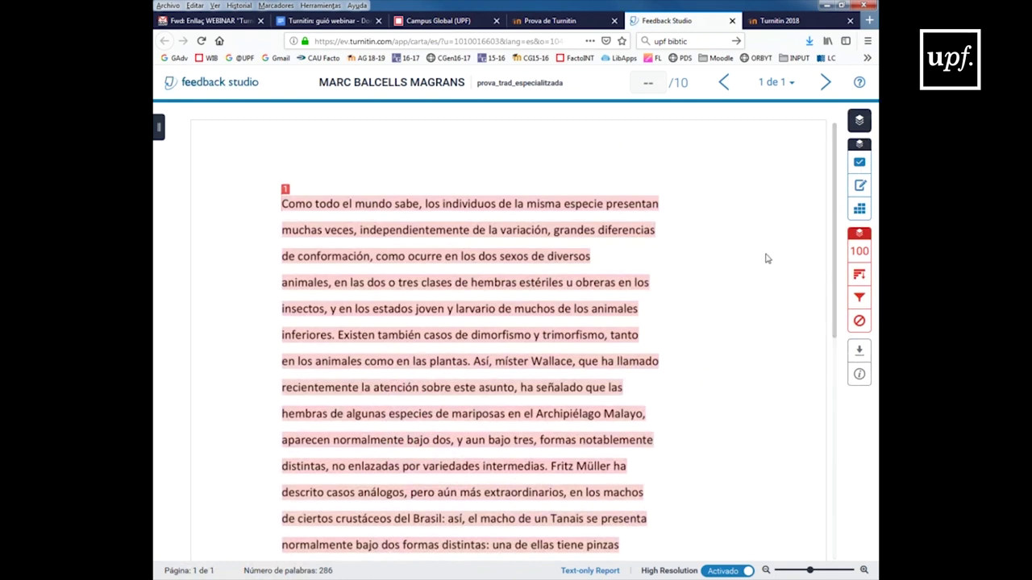
# Step: Hide and redisplay the similarity layer, view the active layers, and look through the highlighted paper
pyautogui.click(860, 234)
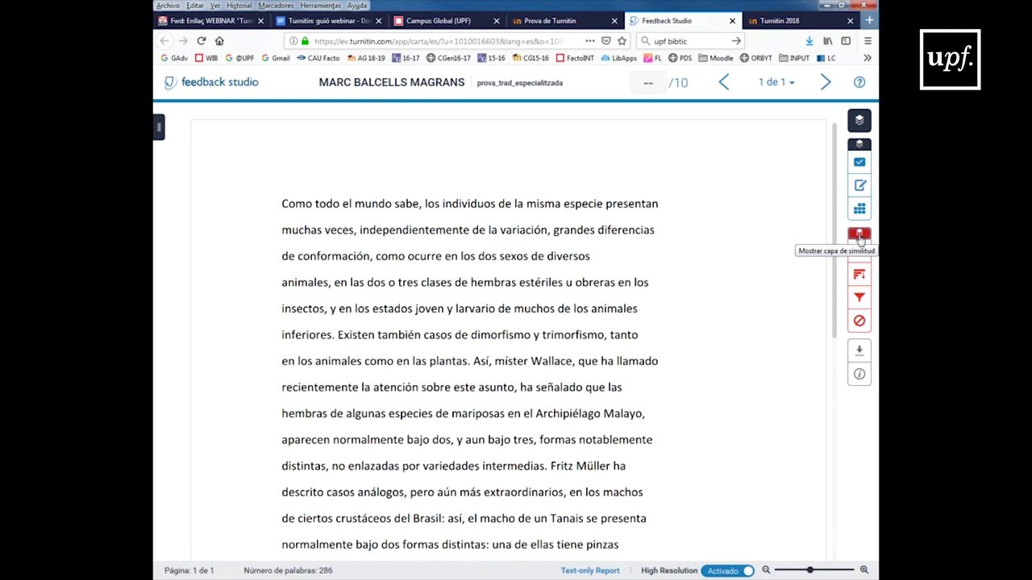
pyautogui.click(859, 236)
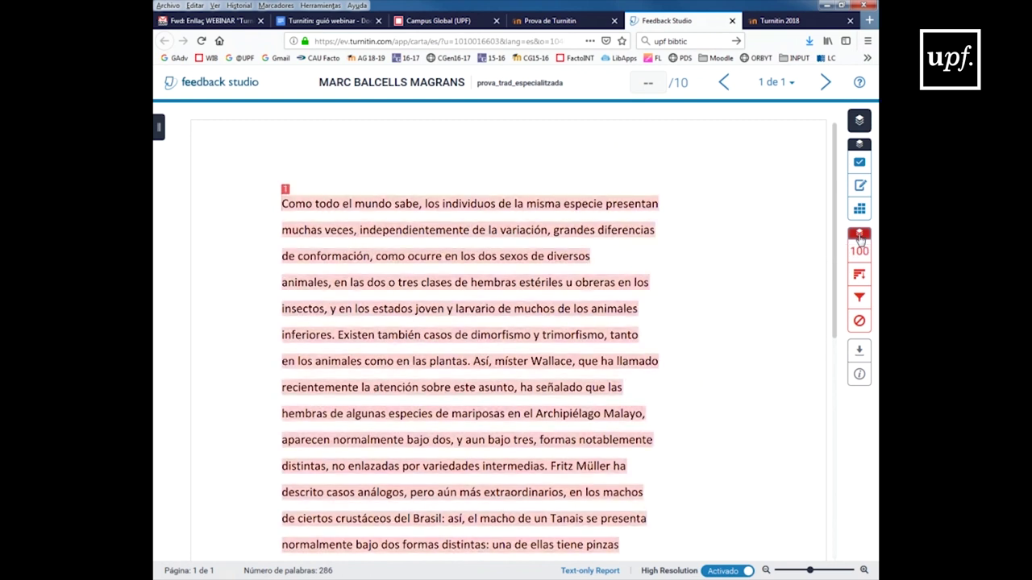
pyautogui.click(864, 184)
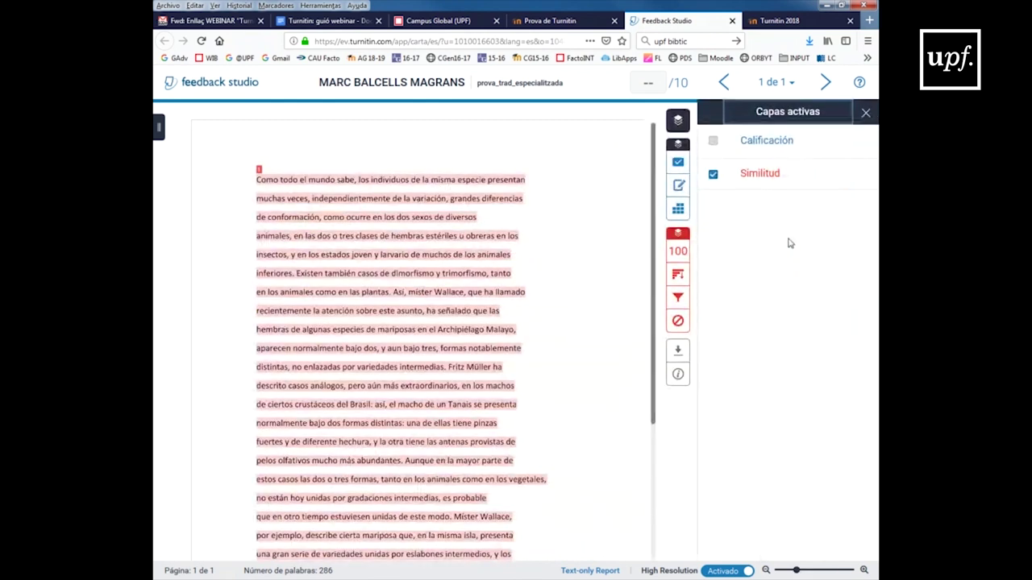
pyautogui.scroll(-3, 606, 276)
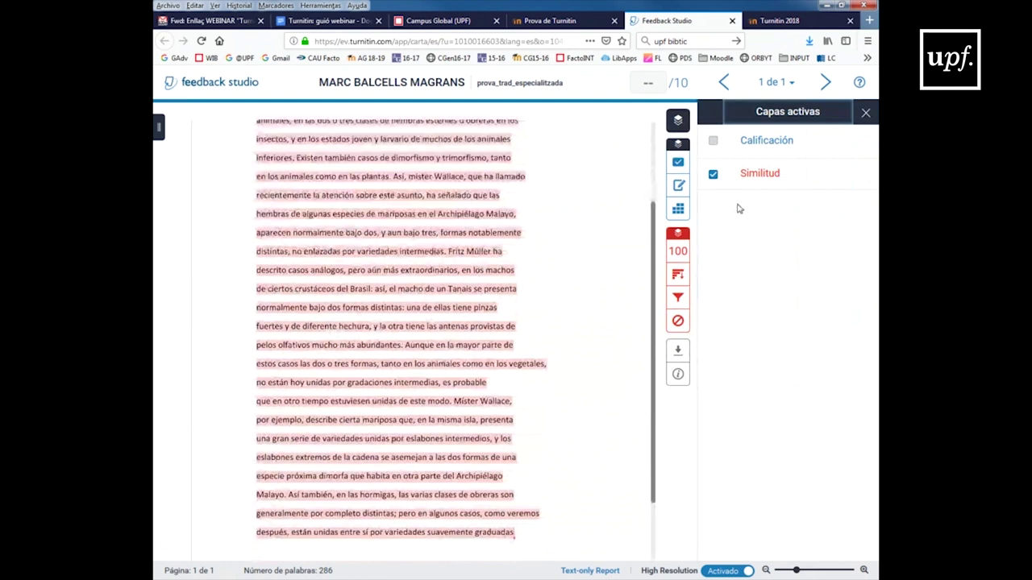
# Step: Open the match summary and examine the breakdown of sources under es.wikisource.org
pyautogui.click(678, 254)
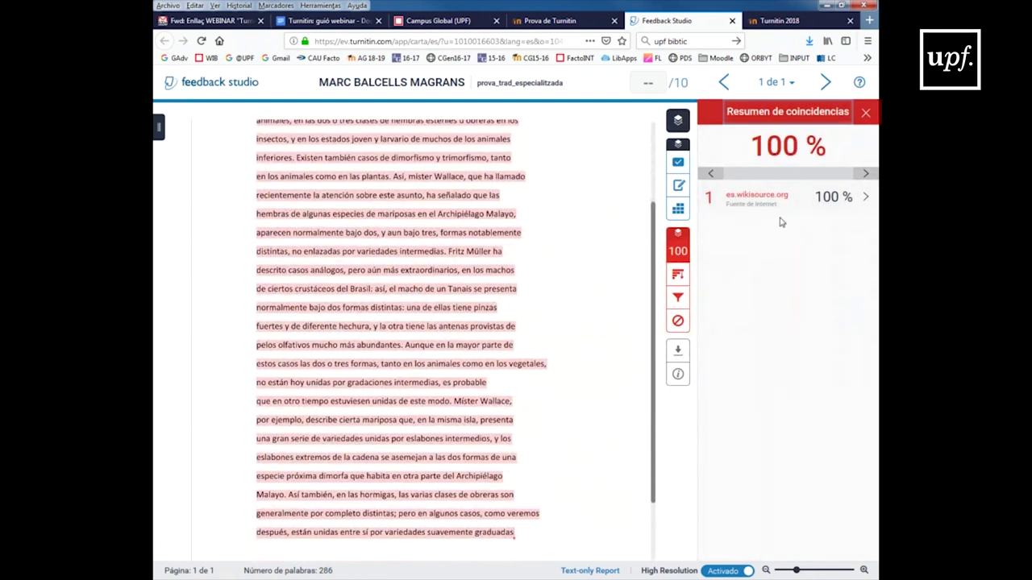
pyautogui.click(868, 200)
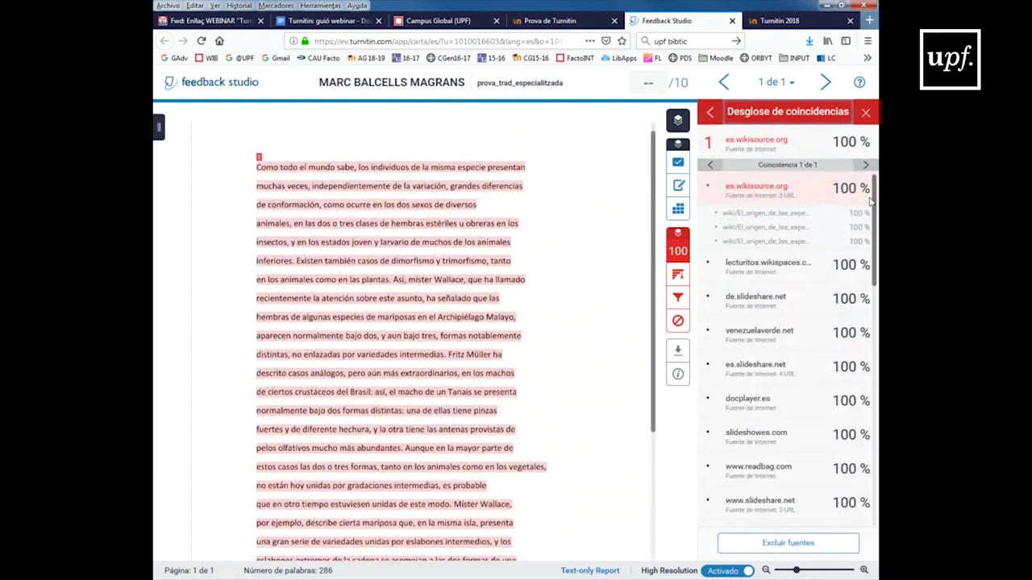
pyautogui.scroll(-1, 875, 194)
pyautogui.scroll(-2, 875, 194)
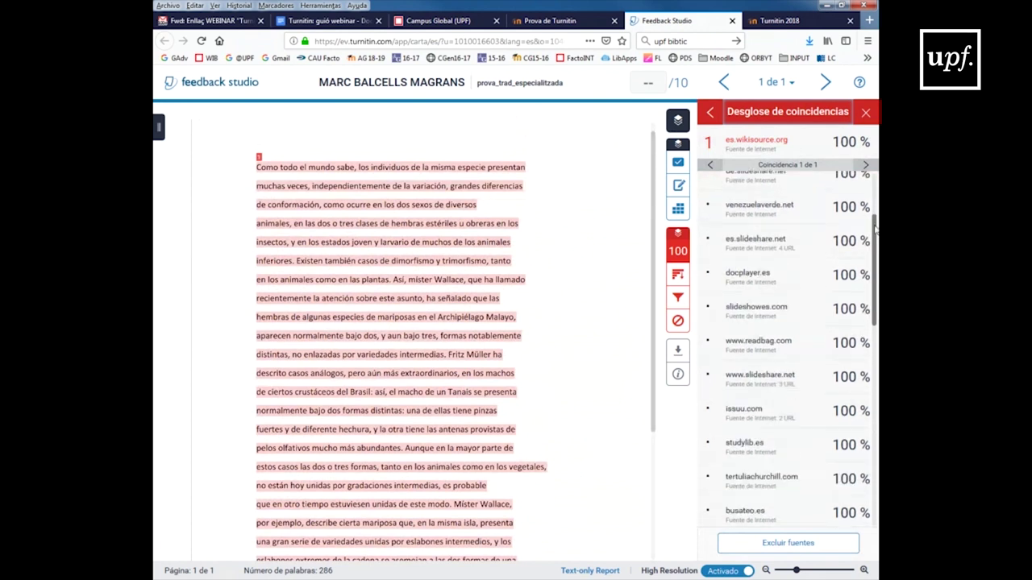
pyautogui.scroll(3, 871, 188)
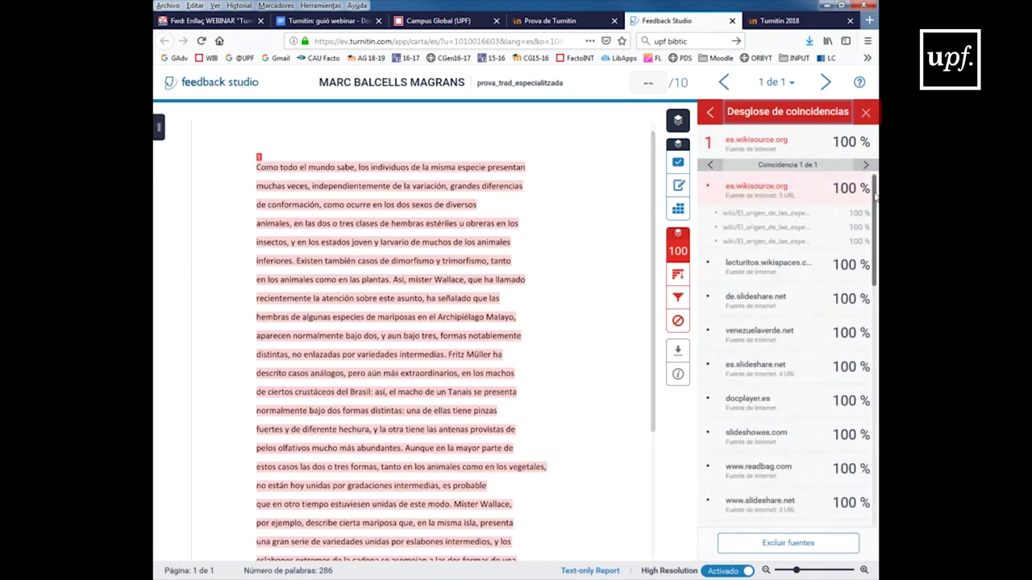
# Step: Inspect the student-paper match from Universidad de Caldas at the end of the breakdown, and list all matching sources
pyautogui.moveTo(875, 195); pyautogui.dragTo(876, 456)
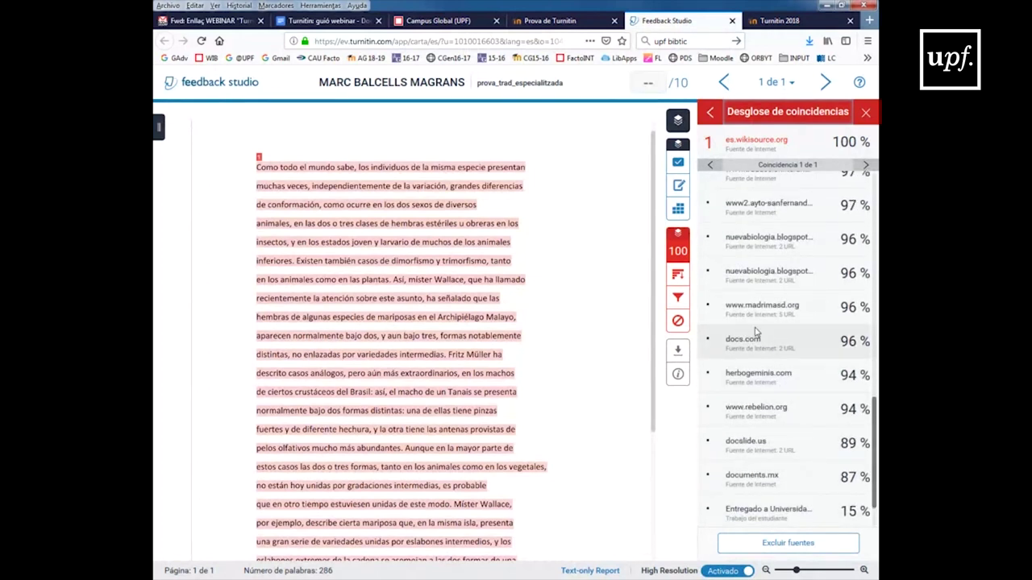
pyautogui.scroll(-1, 770, 342)
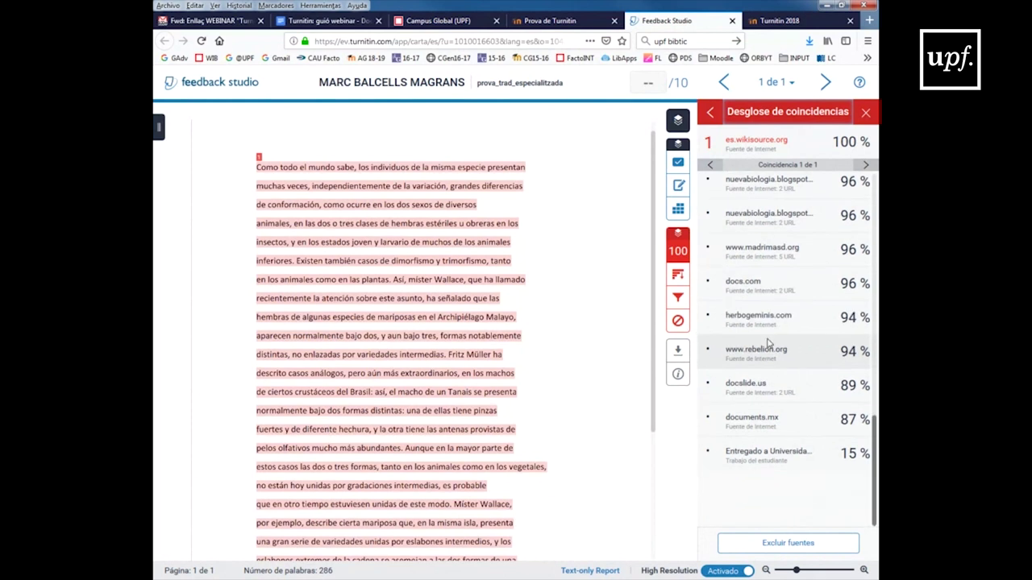
pyautogui.click(754, 456)
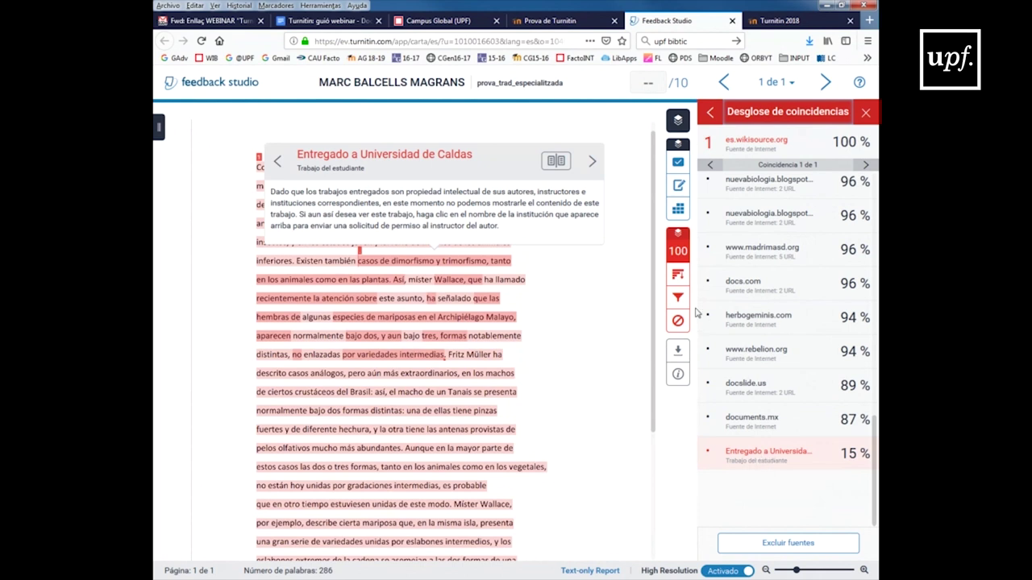
pyautogui.click(679, 278)
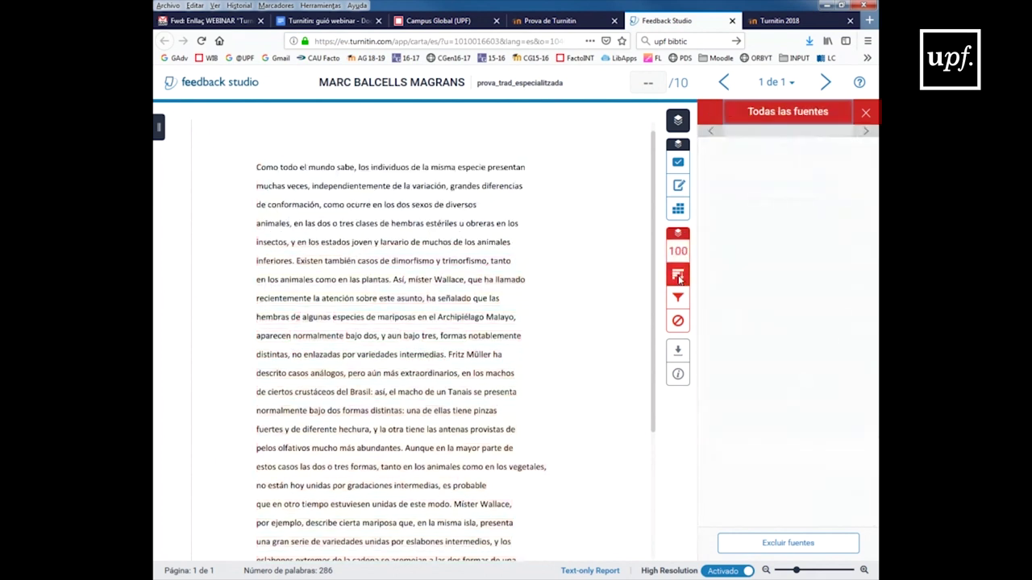